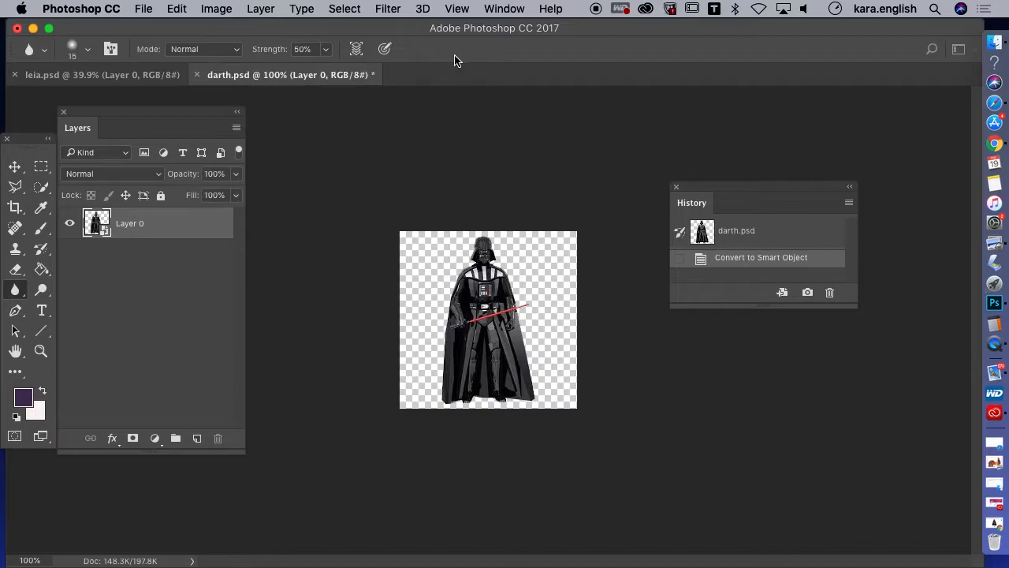
View darth.psd at 200% and check its dimensions and resolution in Image Size without changing them
left_click(455, 10)
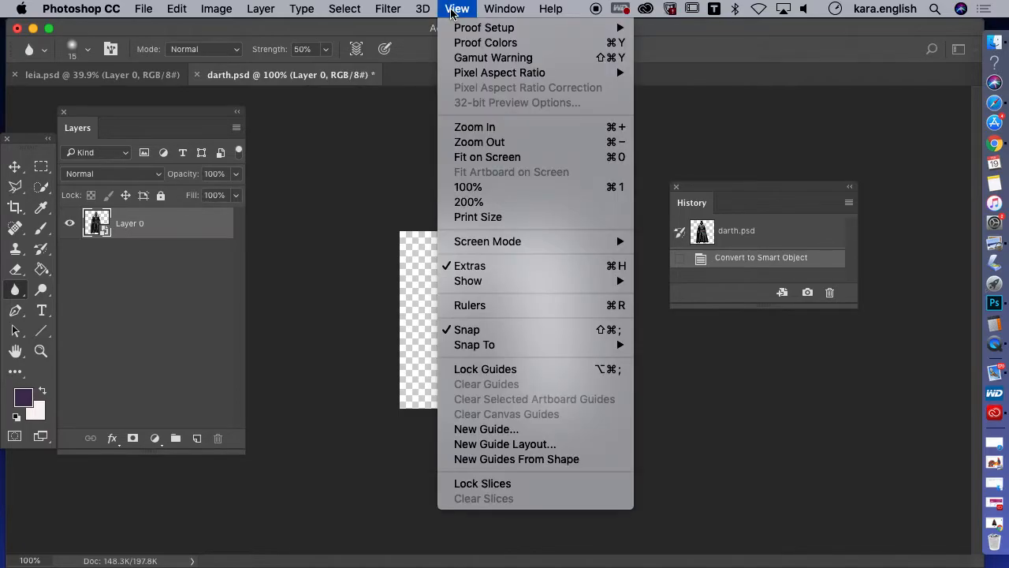
left_click(476, 205)
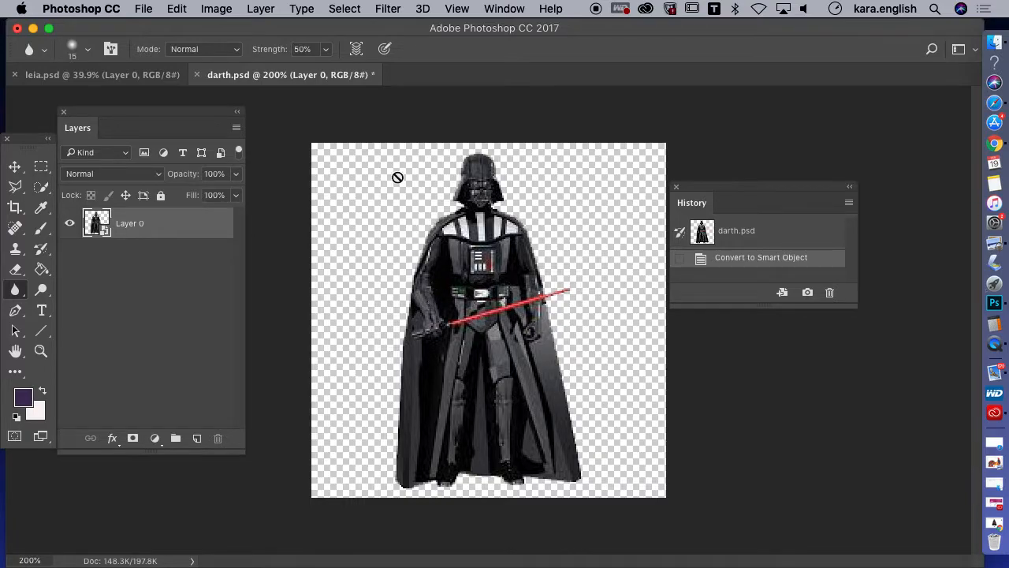
left_click(217, 9)
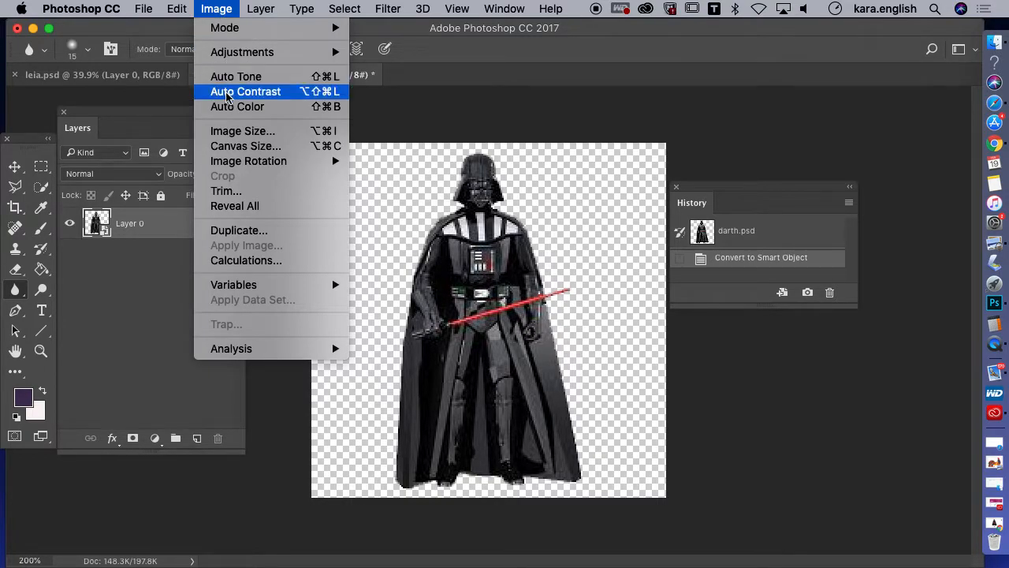
left_click(228, 132)
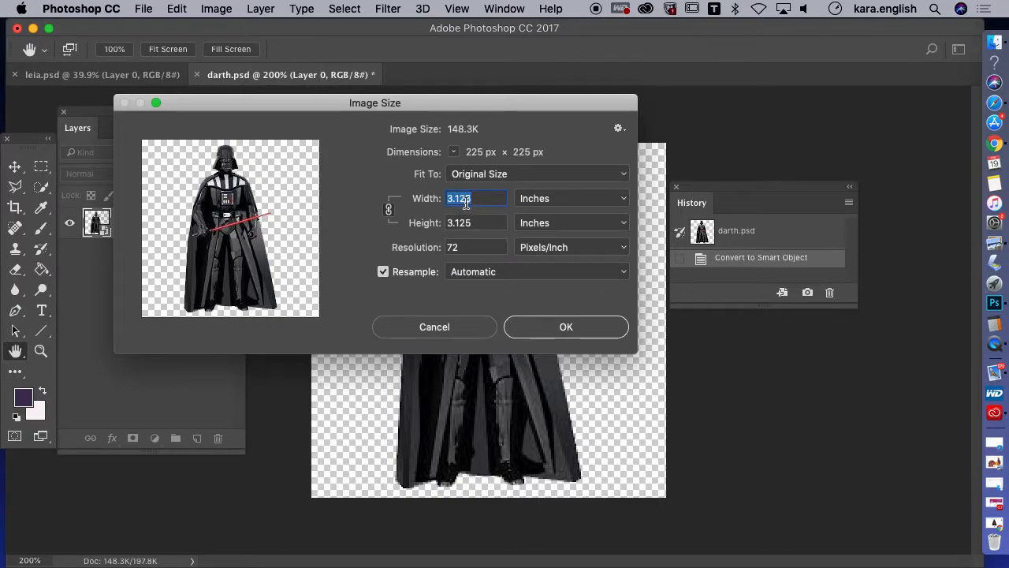
left_click(539, 331)
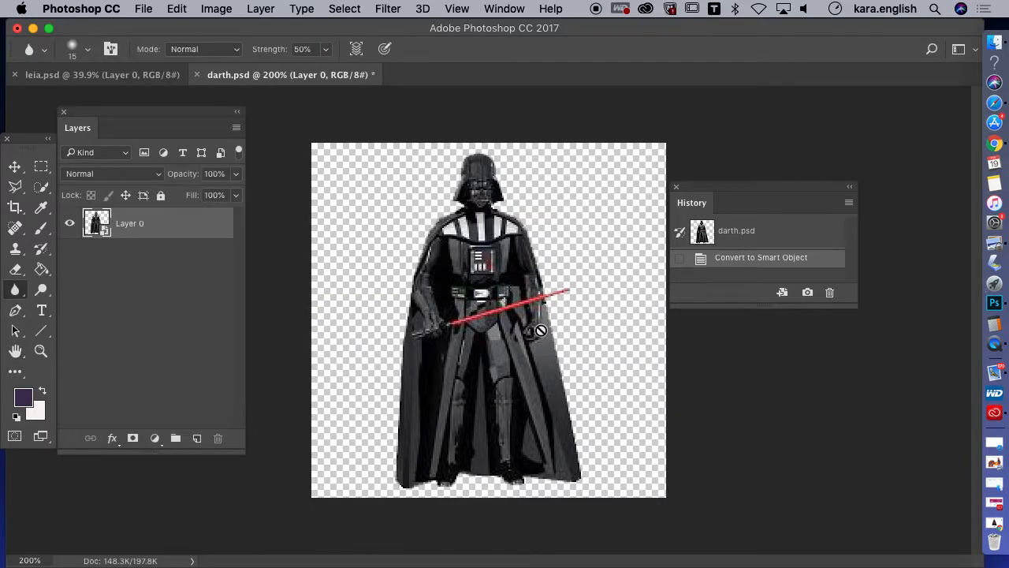
Switch to Chrome and show the size filter options, including Large, on the "darth vader toy" image search
left_click(993, 142)
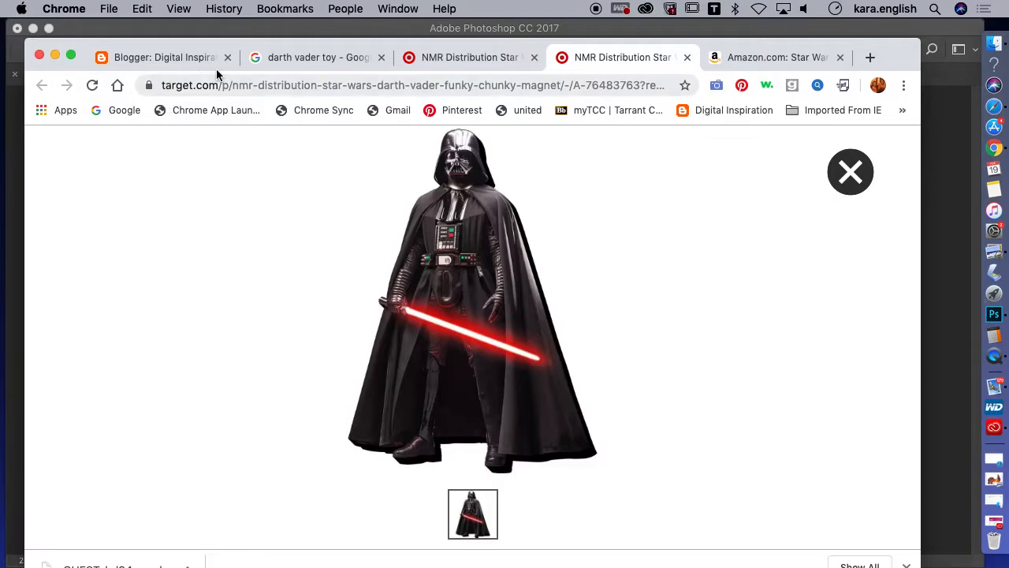
left_click(324, 59)
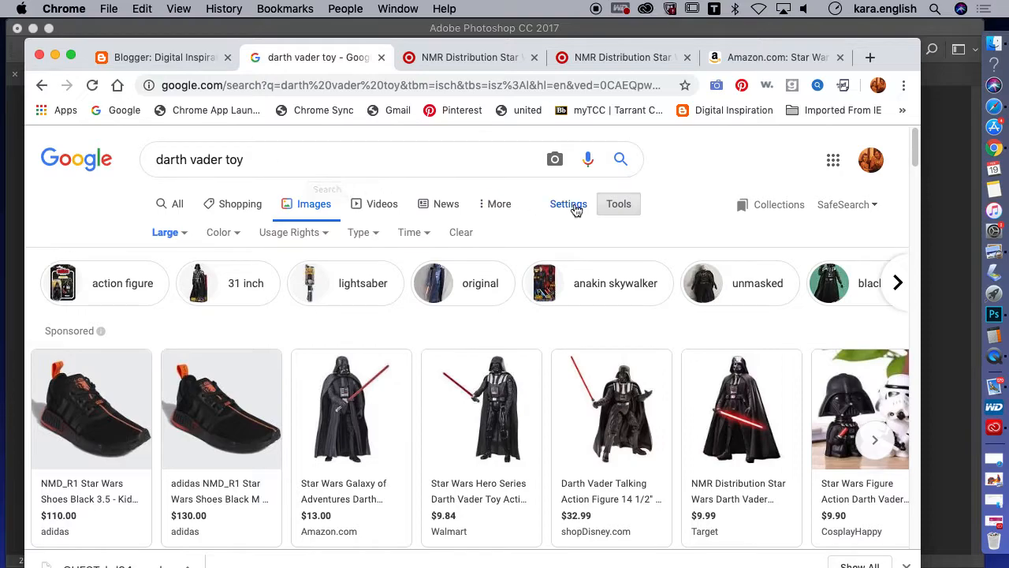
left_click(611, 211)
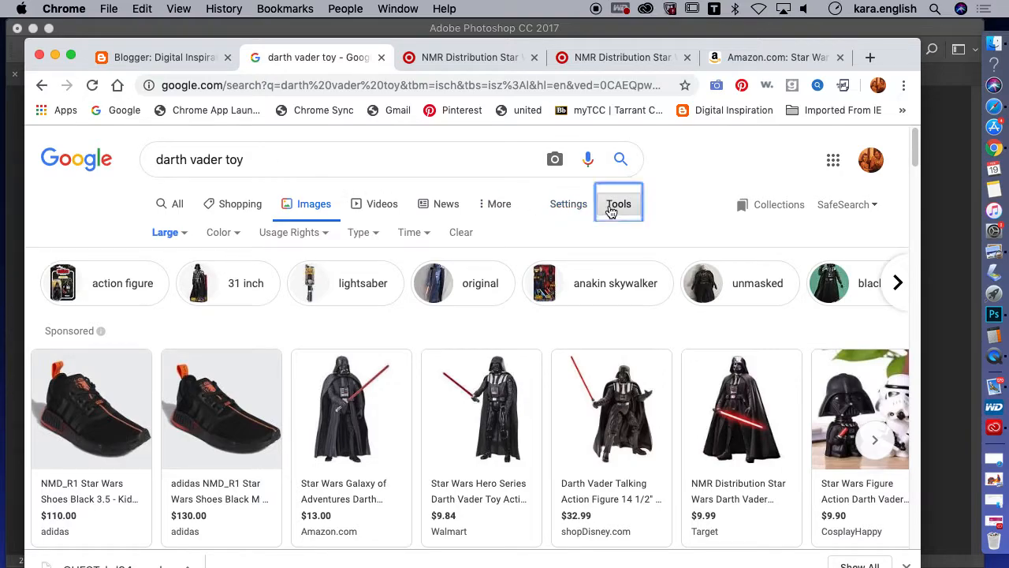
left_click(612, 210)
left_click(168, 233)
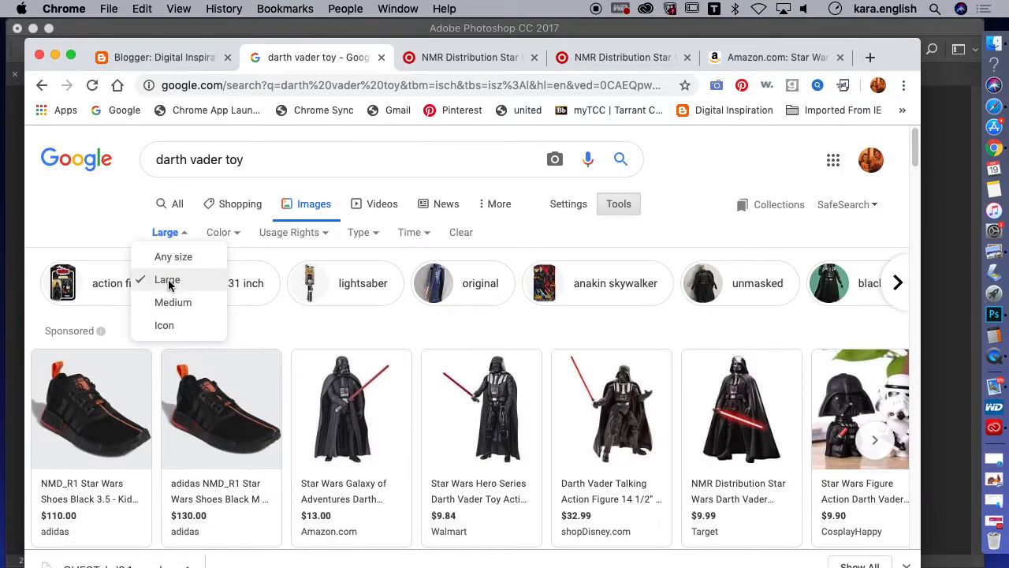
View the Amazon listing for the Star Wars Galaxy of Adventures Darth Vader figure and close it
mouse_move(363, 420)
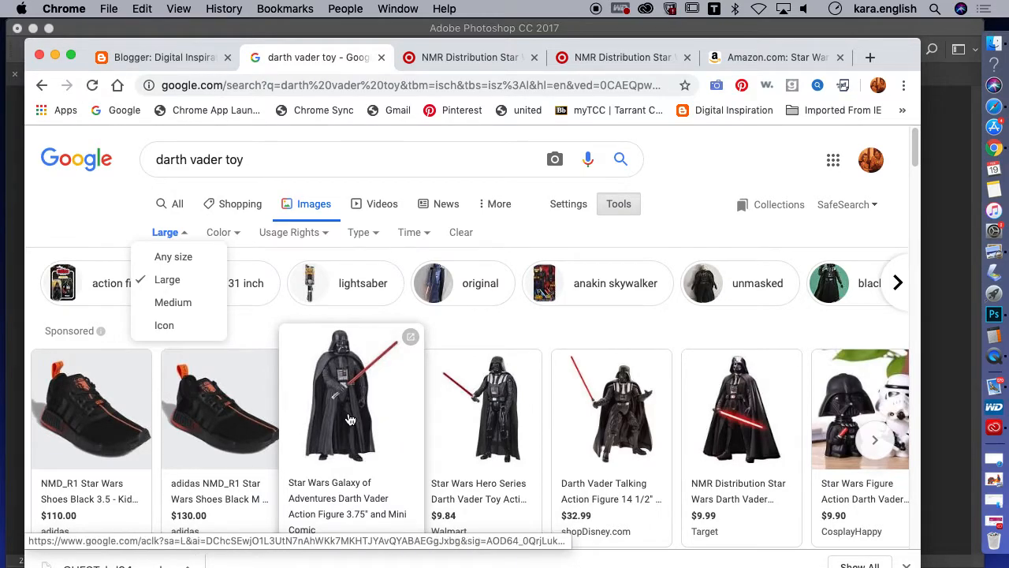
left_click(349, 421)
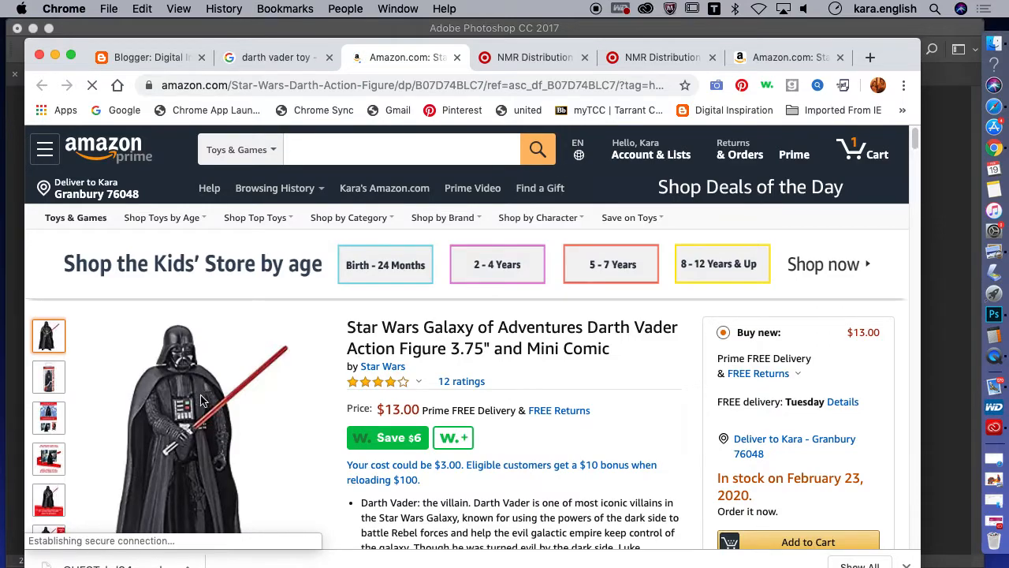
left_click(457, 58)
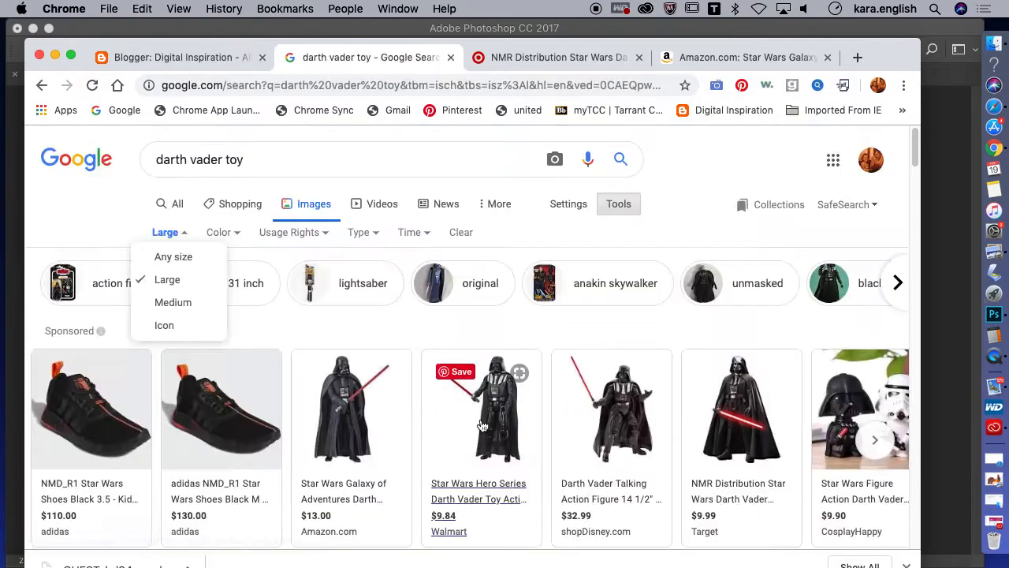
Open the Target listing for the Darth Vader Funky Chunky Magnet and inspect its enlarged image and the image's save options
left_click(733, 450)
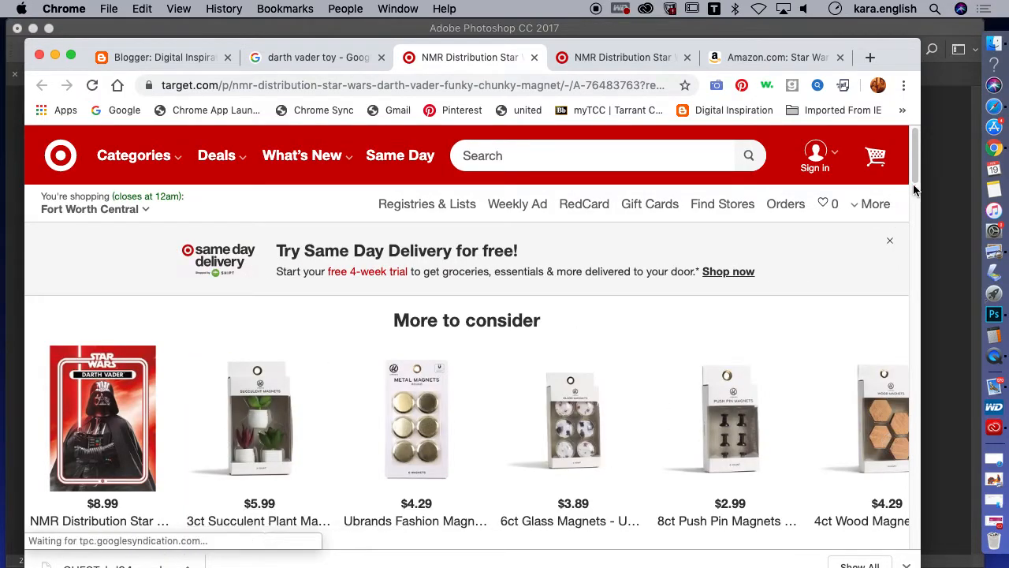
scroll(913, 201, "down", 2)
scroll(914, 201, "down", 10)
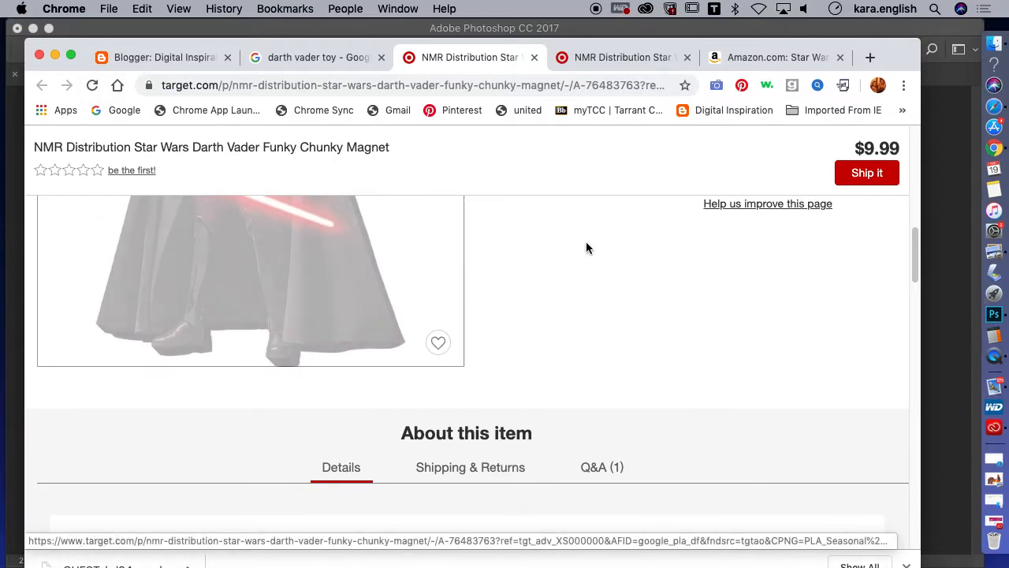
right_click(317, 300)
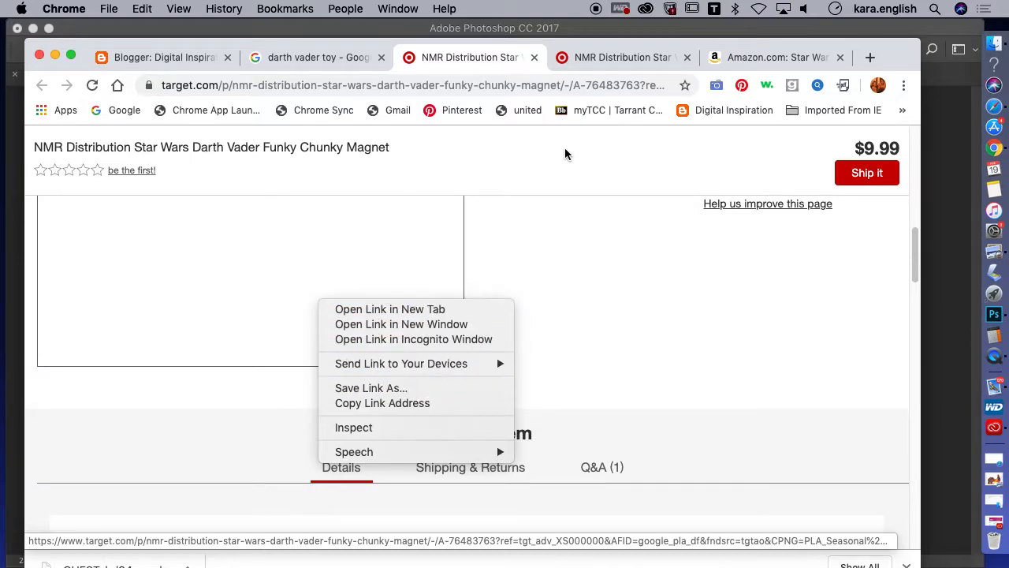
left_click(622, 63)
left_click(632, 56)
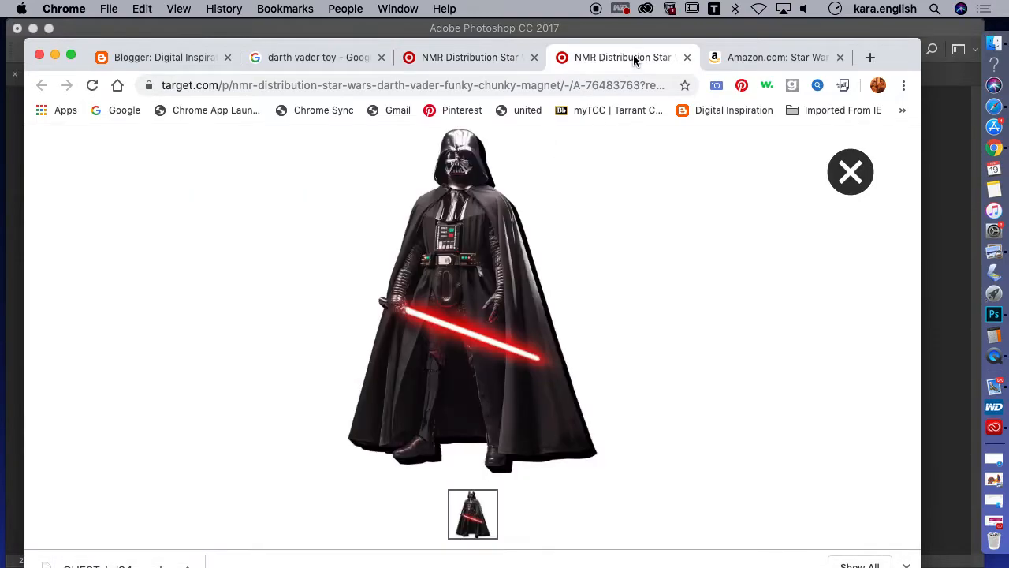
right_click(505, 254)
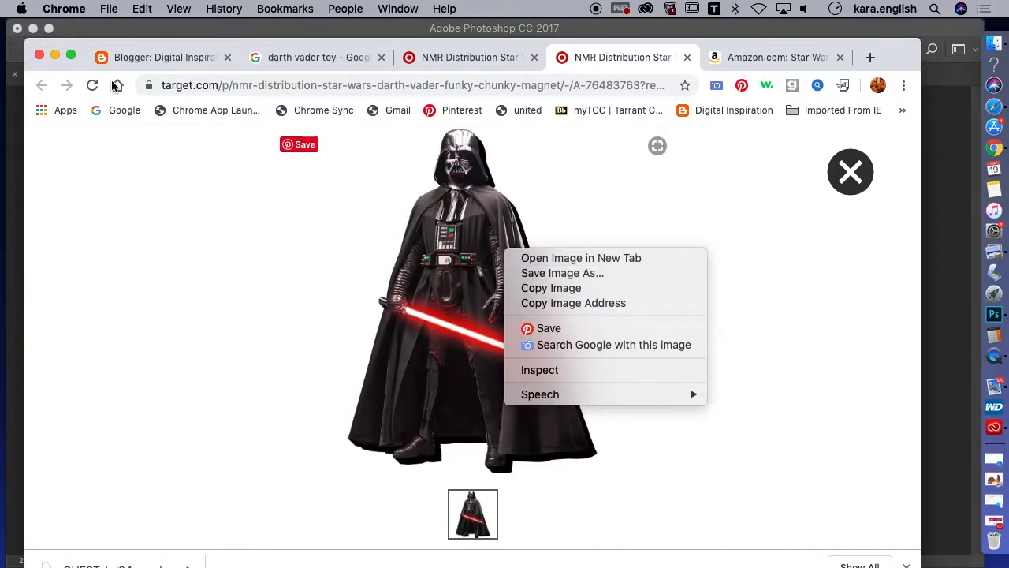
Switch back to Photoshop and close darth.psd without saving its changes
left_click(56, 54)
left_click(57, 53)
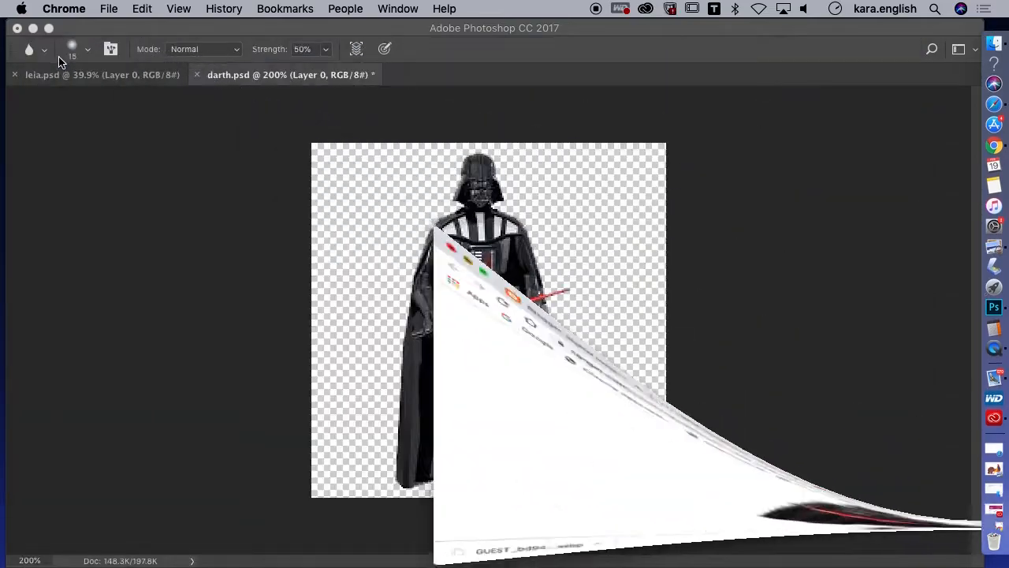
left_click(198, 81)
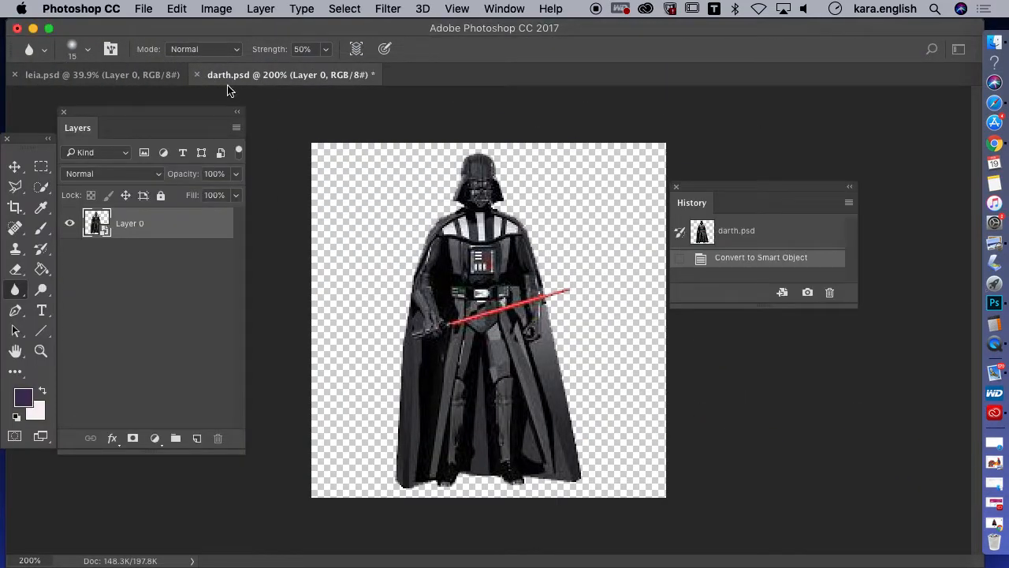
left_click(198, 78)
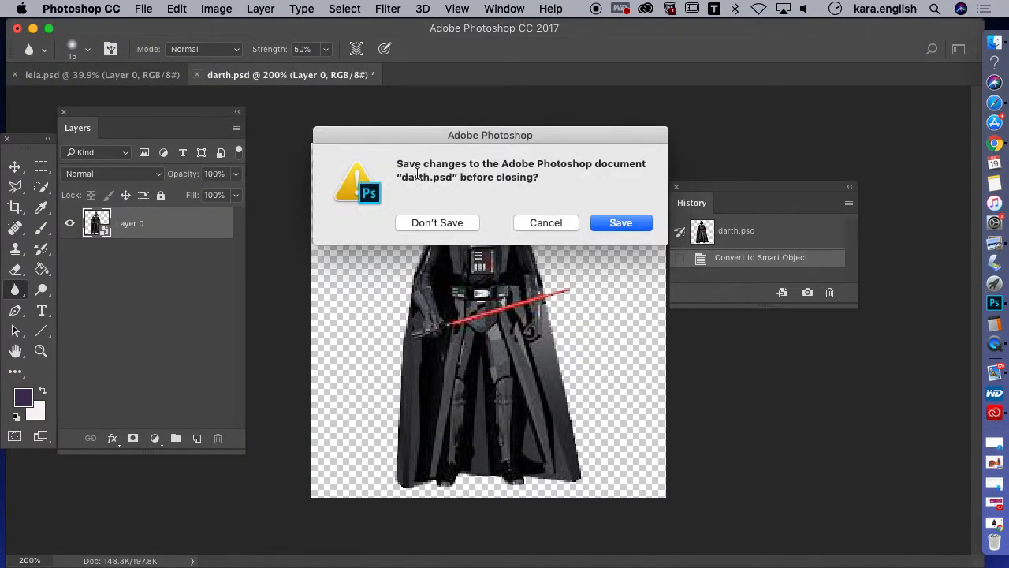
left_click(442, 223)
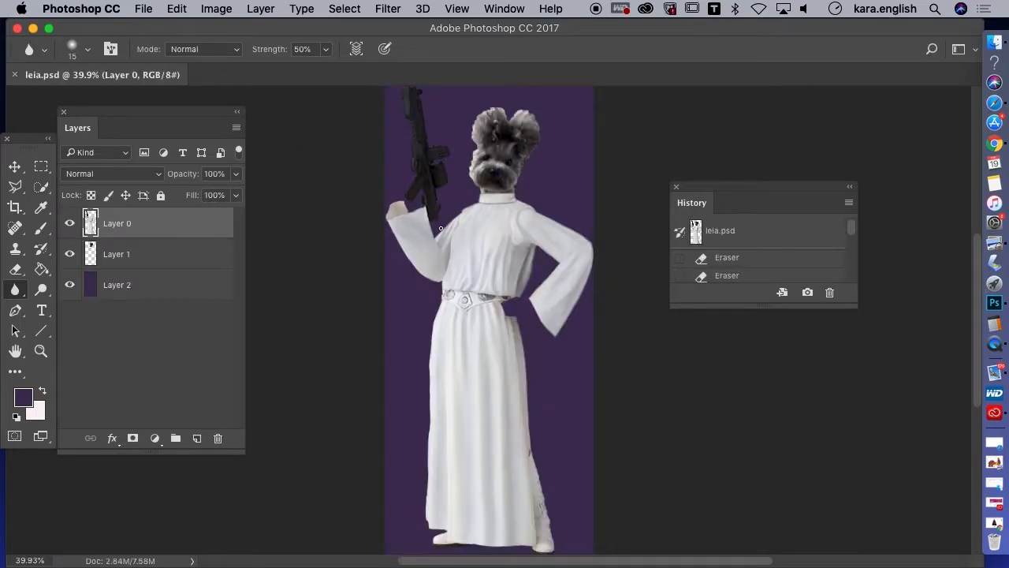
Browse Desktop, Downloads, Recents and Documents for the Darth Vader image to open, and leave without opening a file
left_click(146, 10)
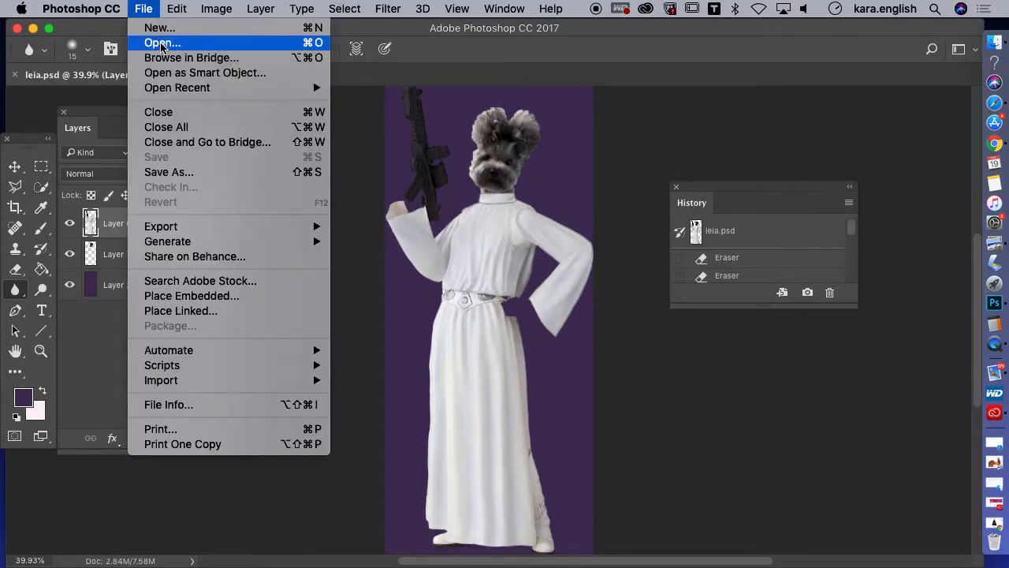
left_click(162, 45)
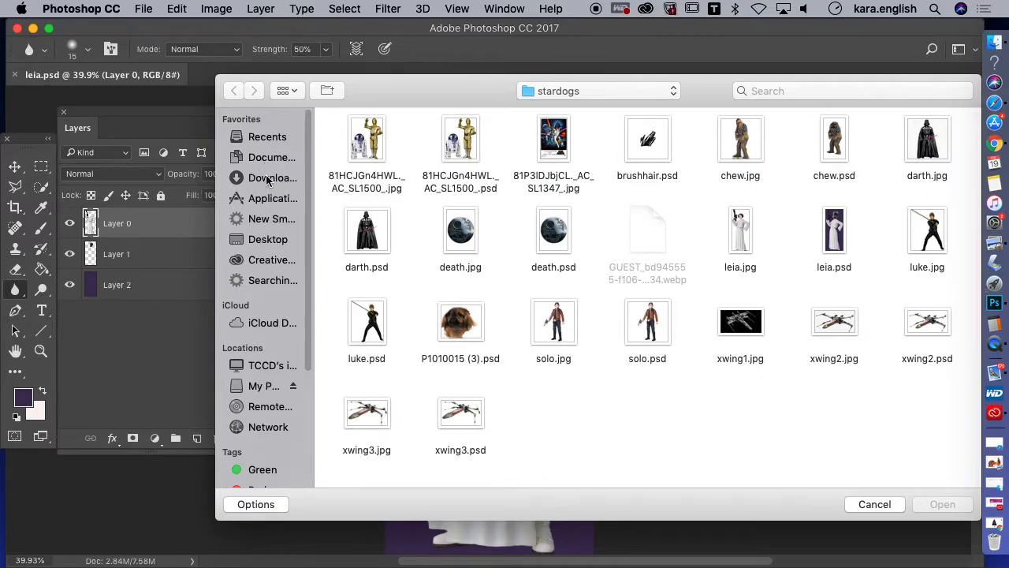
left_click(268, 241)
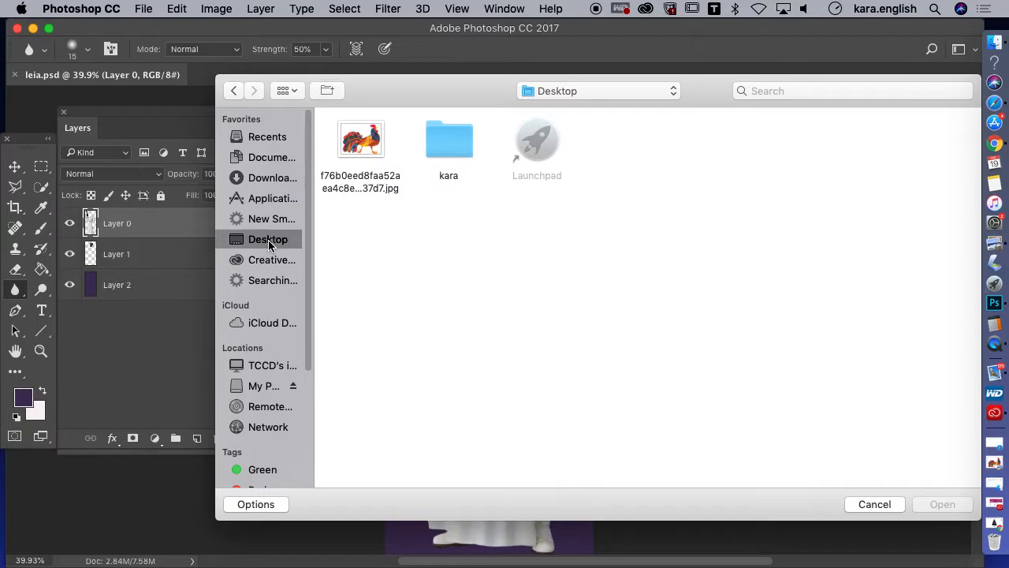
left_click(264, 181)
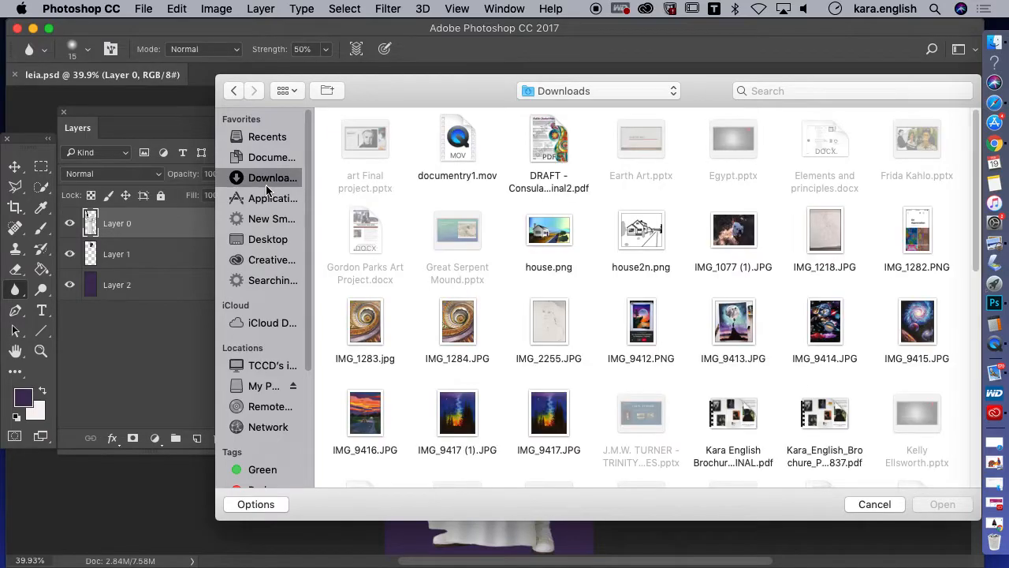
left_click_drag(973, 234, 971, 201)
left_click(270, 139)
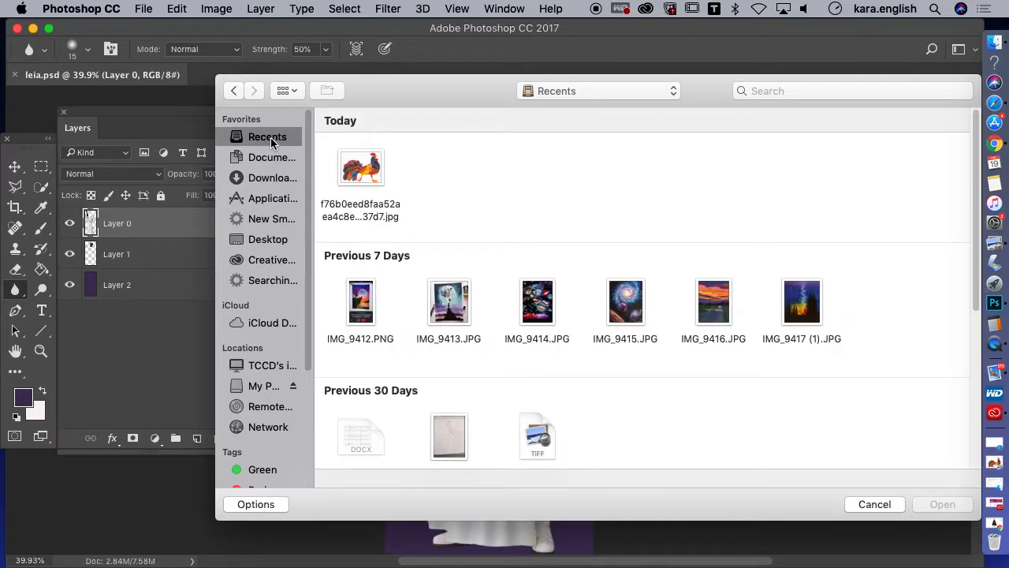
left_click(262, 161)
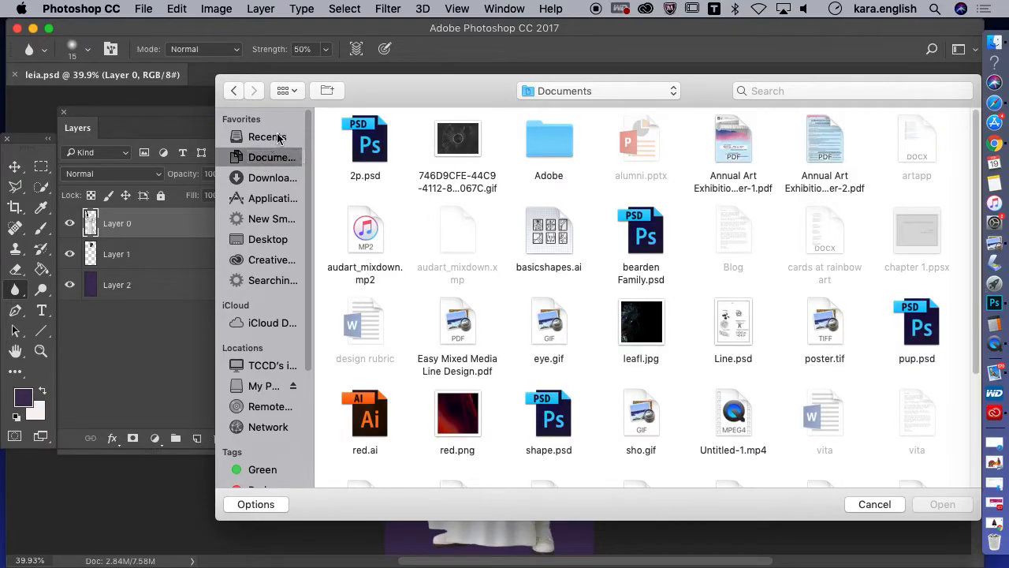
left_click(268, 239)
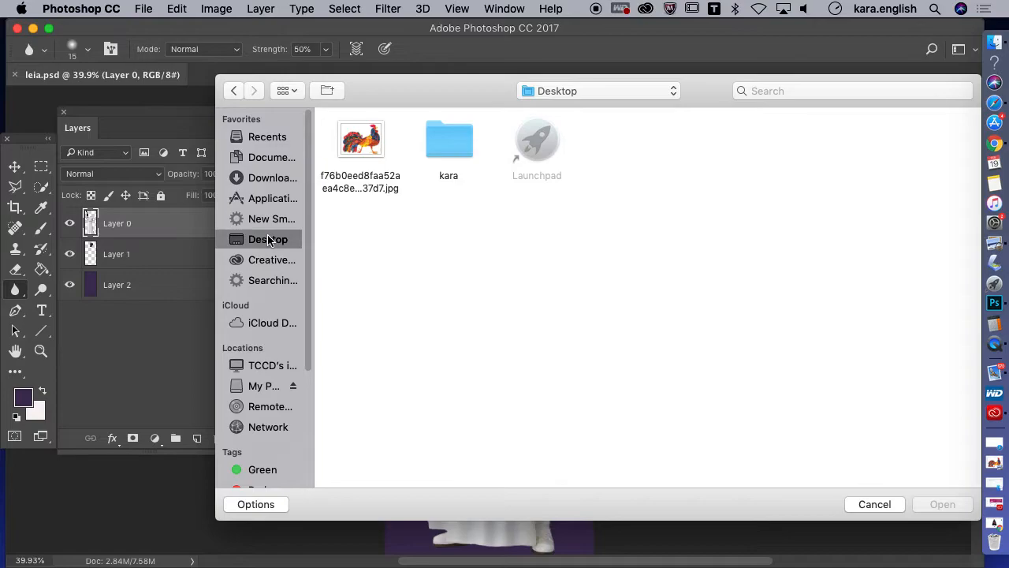
left_click_drag(622, 82, 446, 104)
left_click(683, 528)
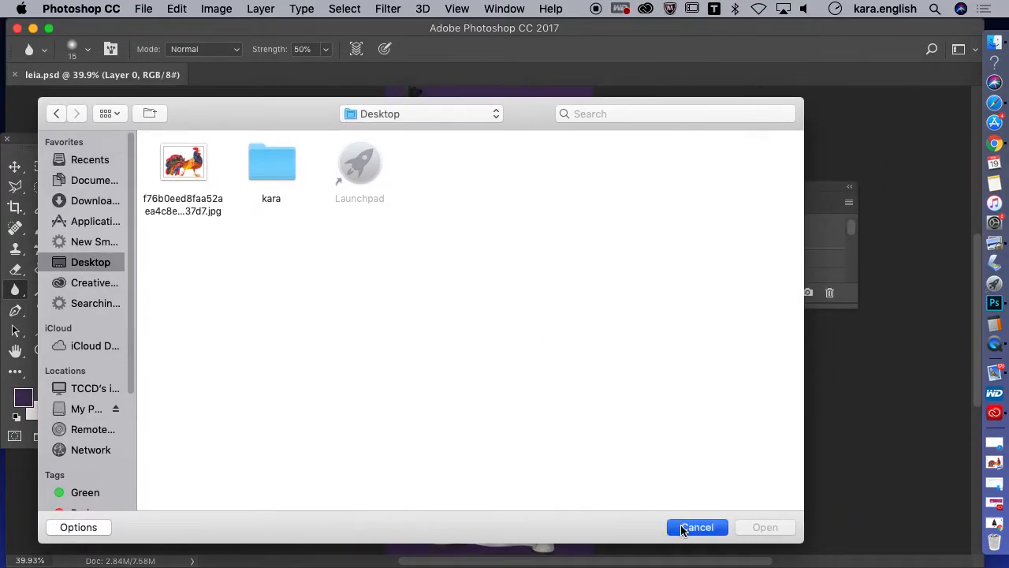
Switch to Chrome and start saving the enlarged Darth Vader image into the stardogs folder on the My Passport drive
left_click(32, 29)
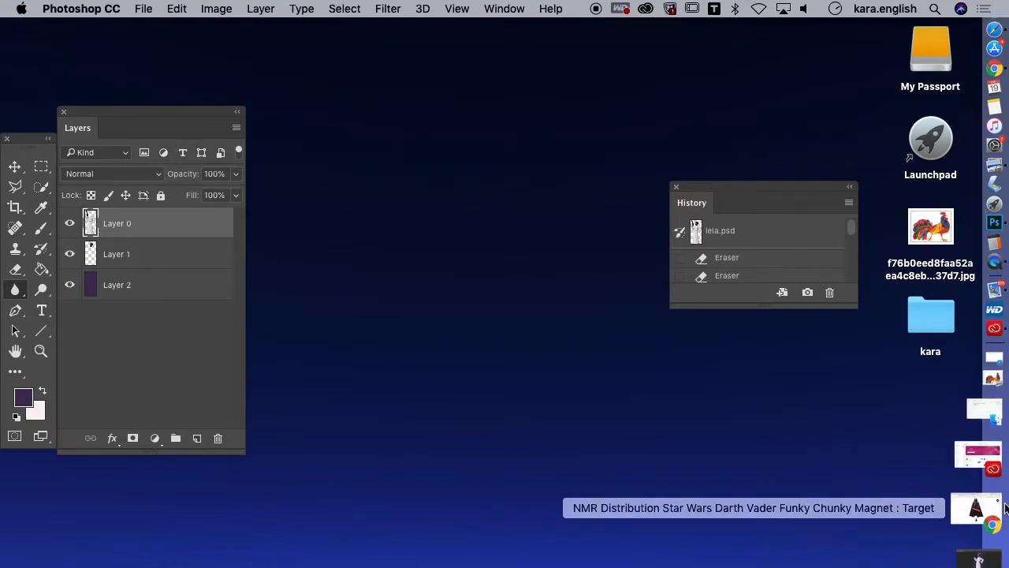
left_click(980, 503)
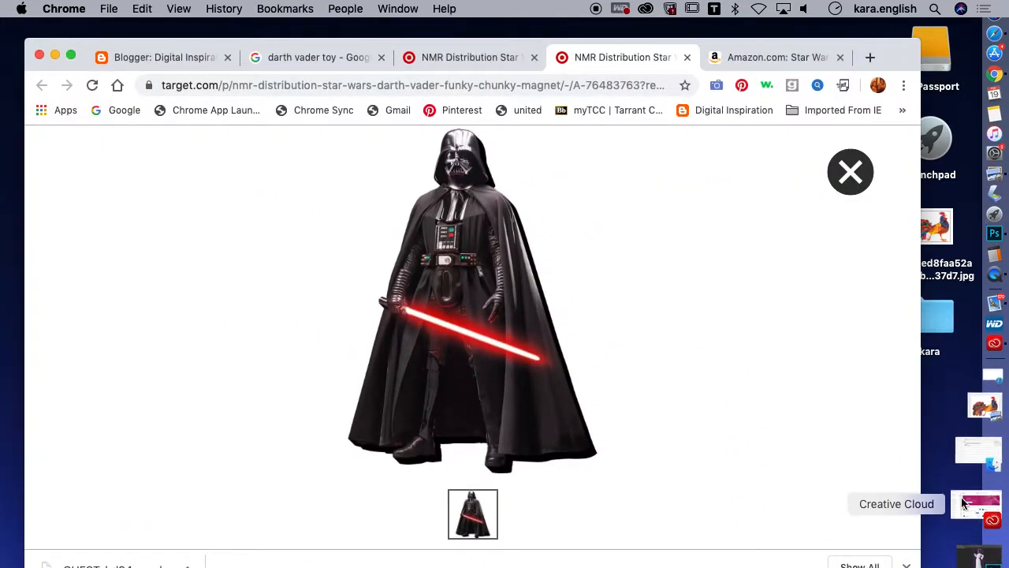
right_click(473, 309)
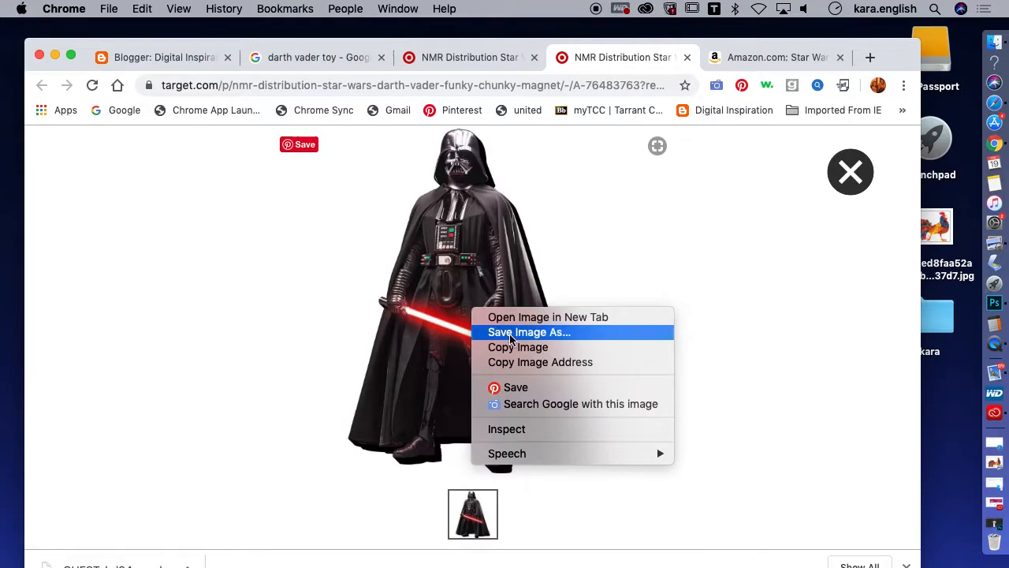
left_click(496, 332)
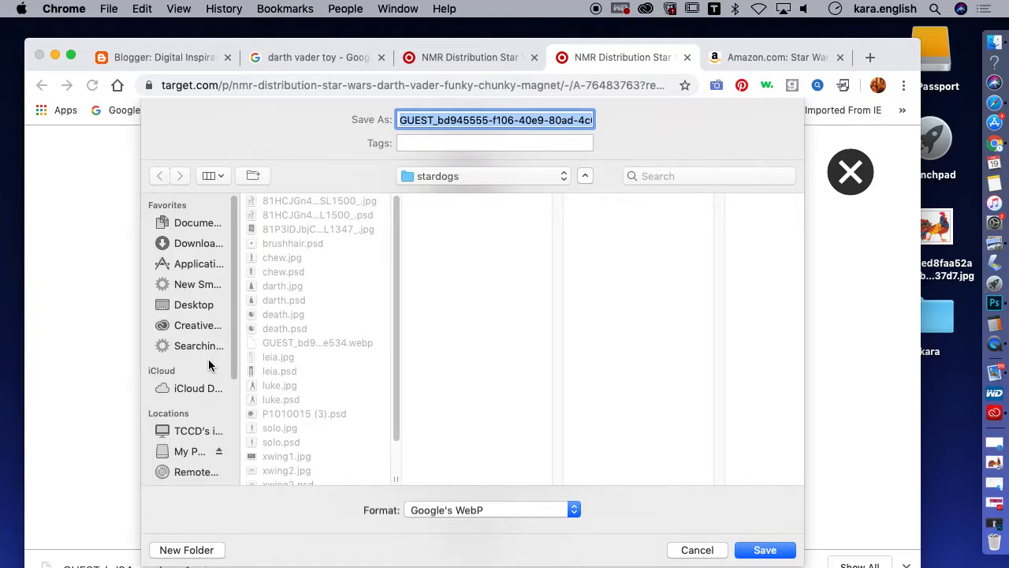
left_click(185, 452)
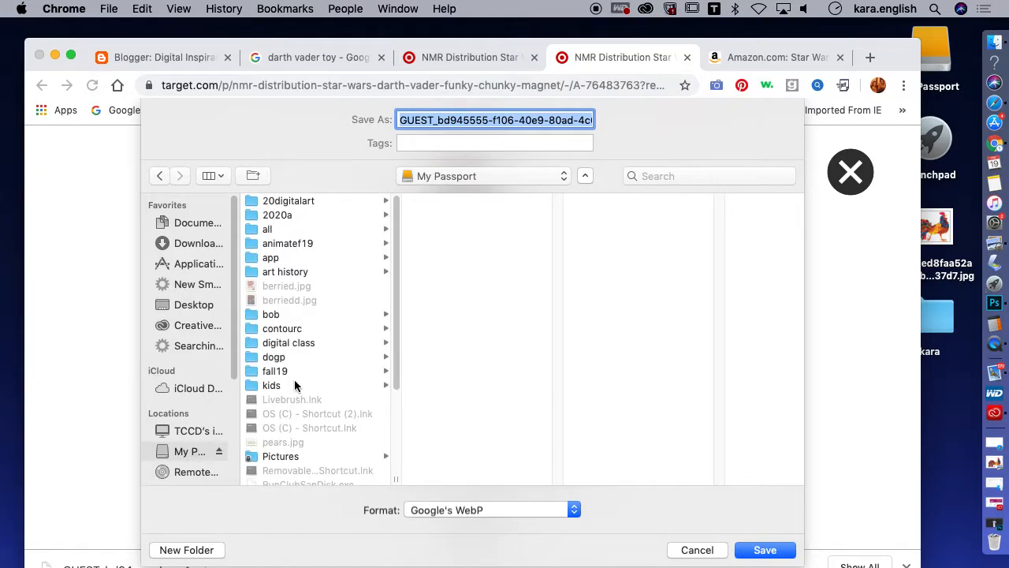
left_click_drag(394, 334, 392, 429)
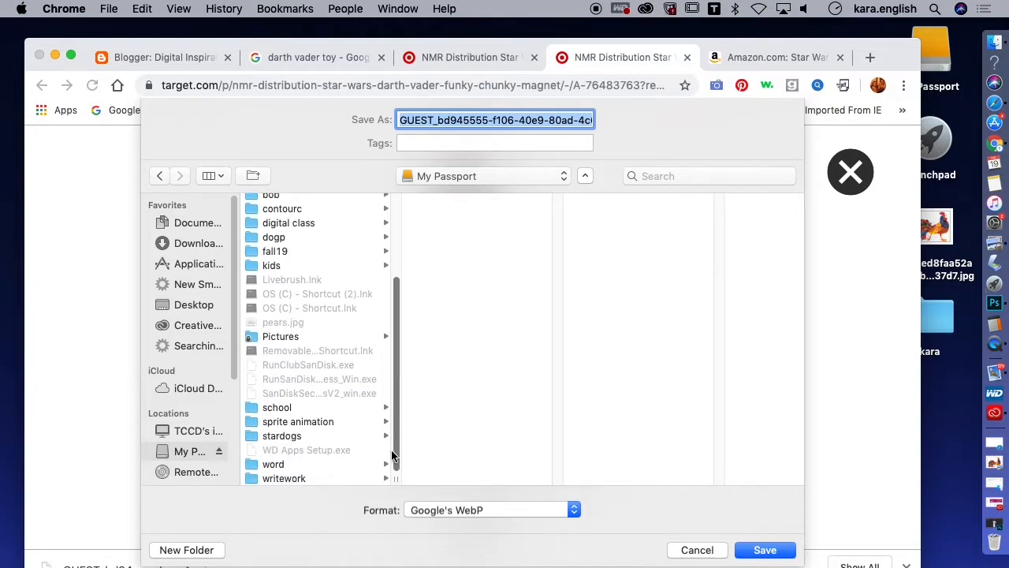
left_click(288, 438)
Name the image file daar2, set its format to All Files, and save it
left_click(435, 121)
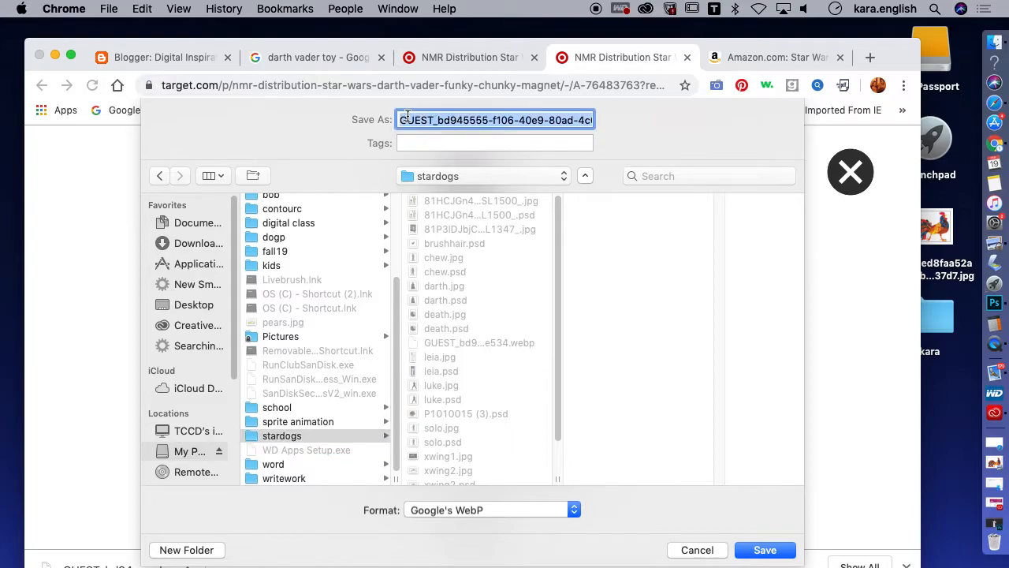
type("daar2")
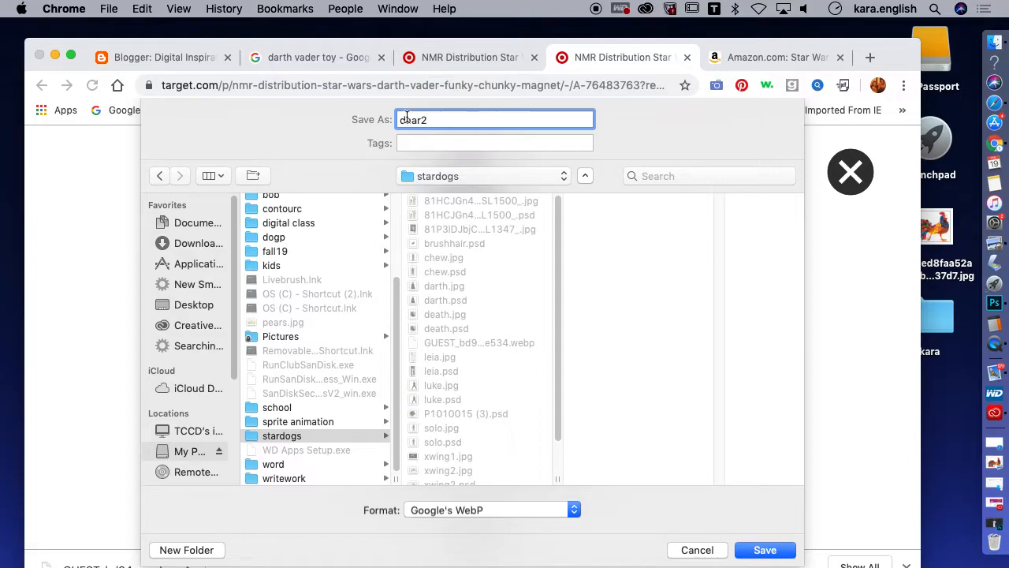
left_click(575, 510)
left_click(552, 525)
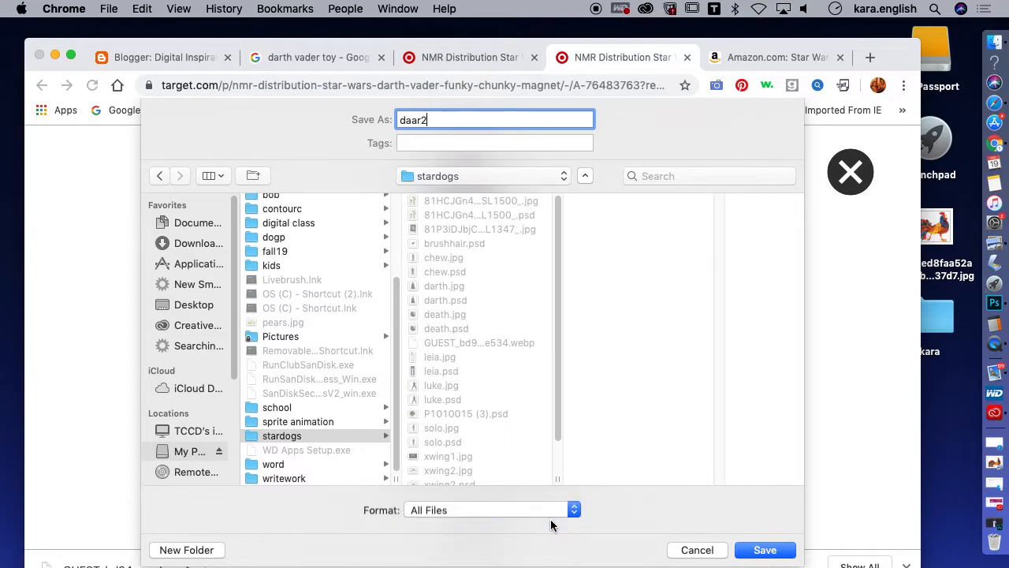
left_click(761, 550)
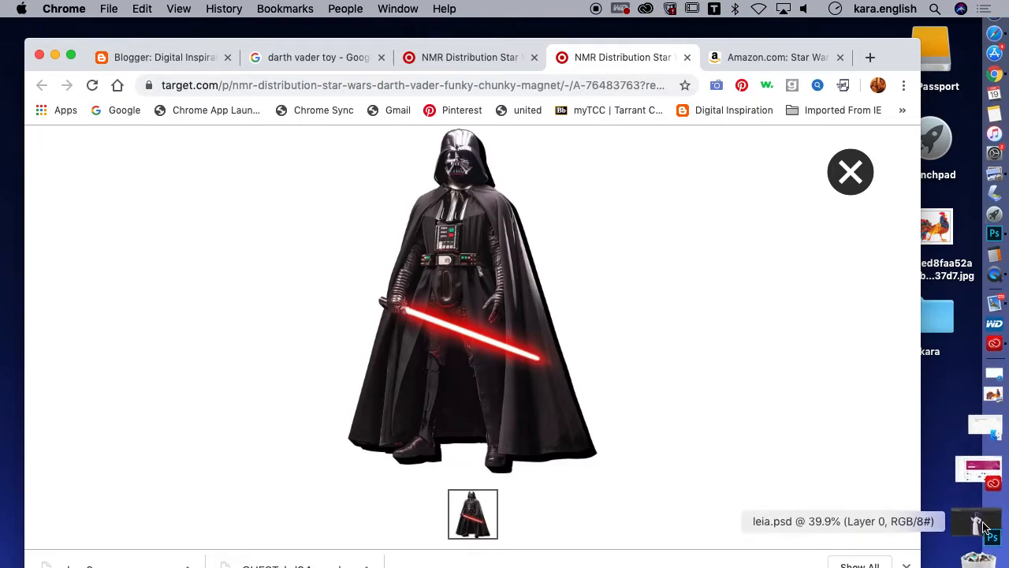
Switch back to Photoshop and look through the stardogs folder for the saved Darth Vader image to open
left_click(60, 54)
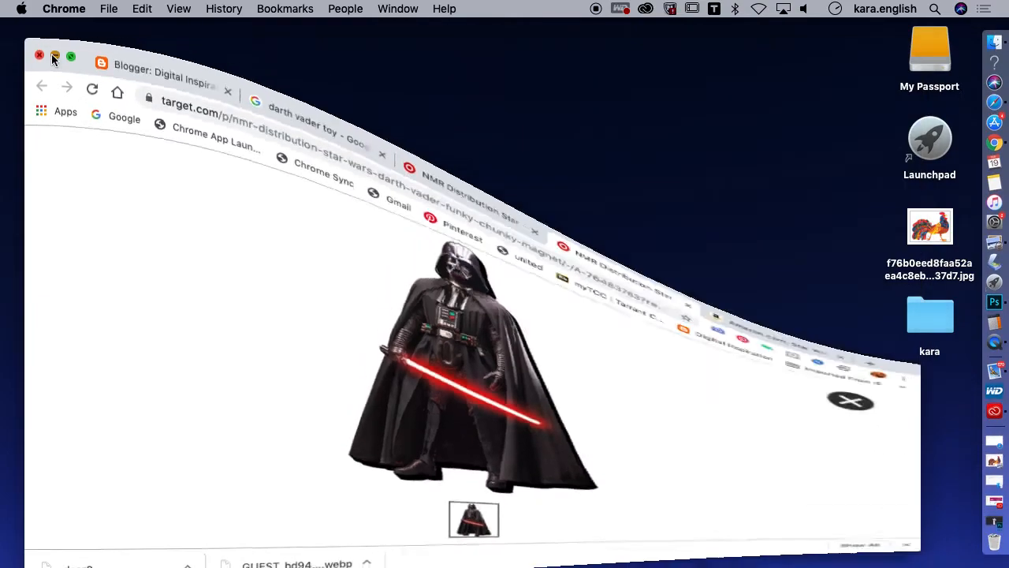
left_click(990, 297)
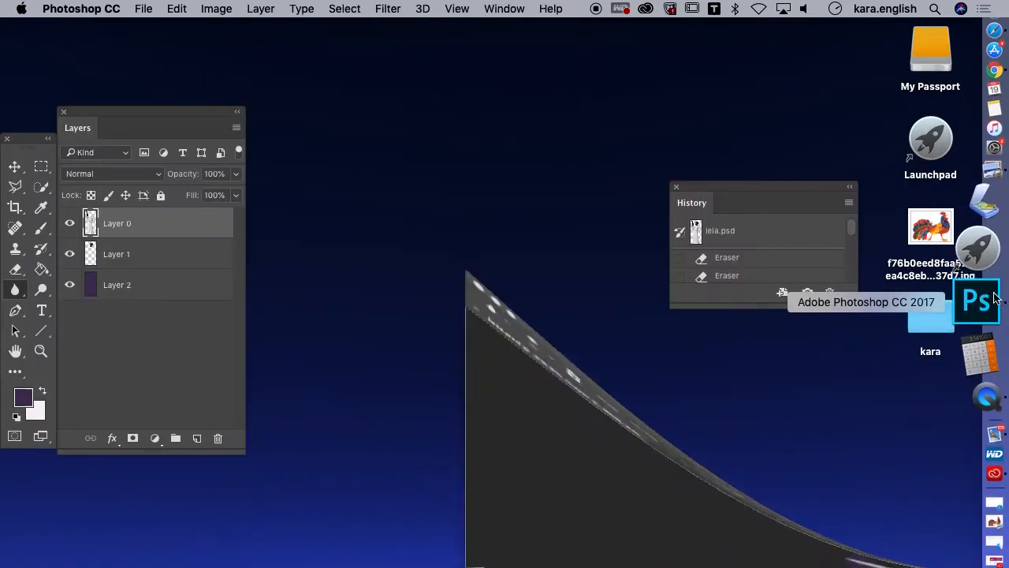
left_click(143, 9)
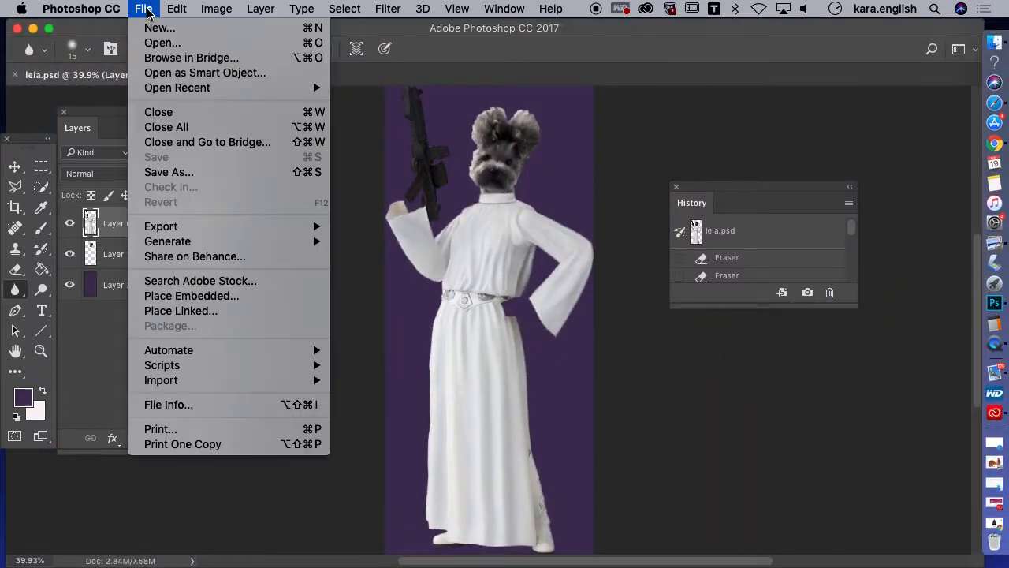
left_click(157, 45)
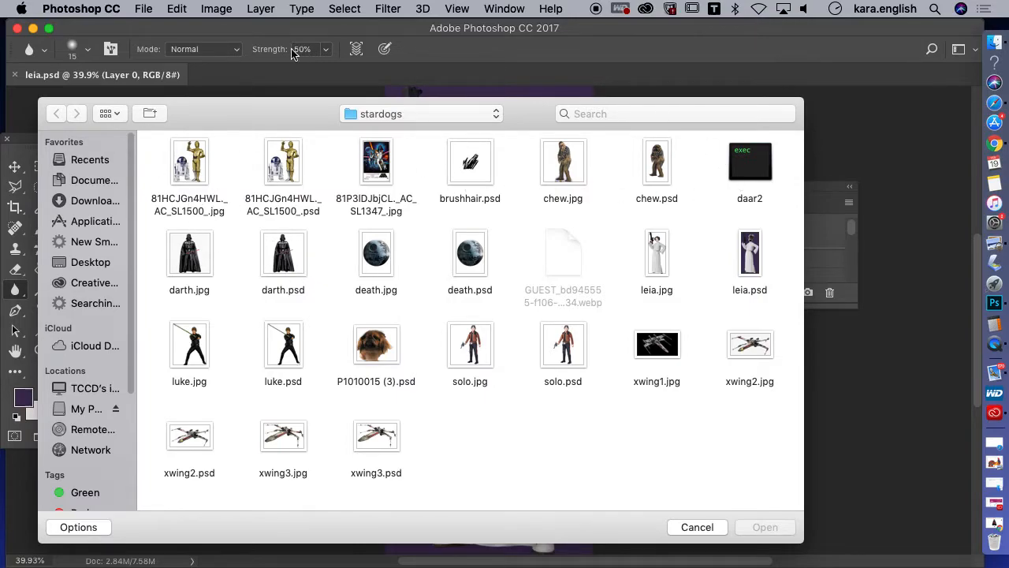
mouse_move(208, 115)
left_mouse_down()
mouse_move(213, 129)
mouse_move(209, 104)
left_mouse_up()
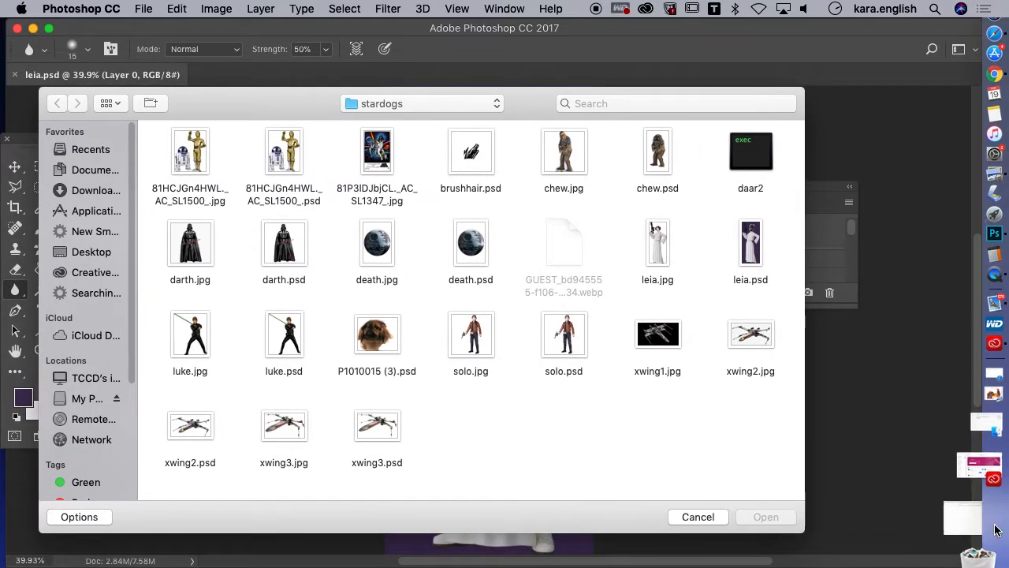
Capture a full-screen screenshot of the enlarged Darth Vader image in Chrome and check the capture's save and open options
left_click(995, 528)
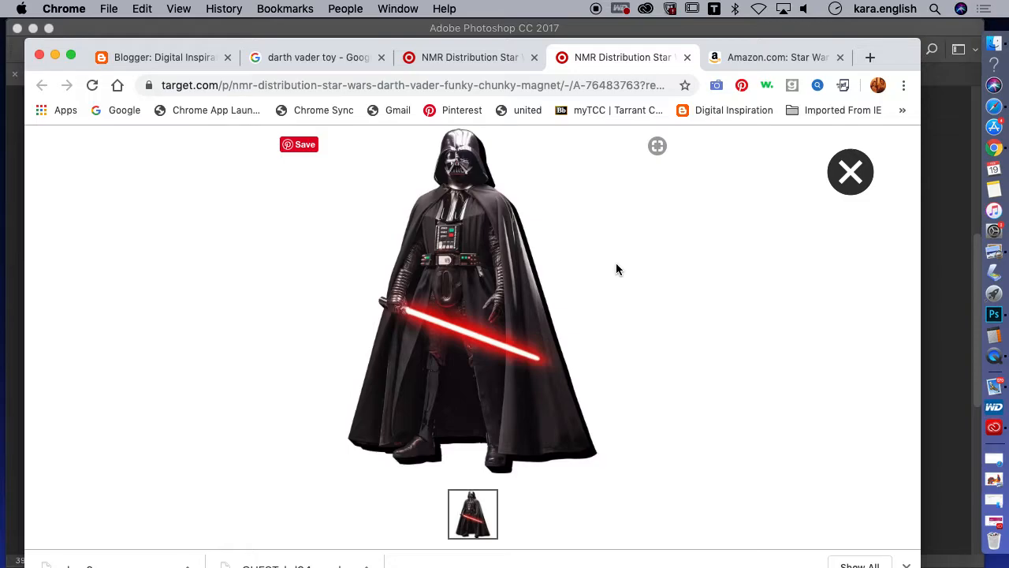
key("super+shift+3")
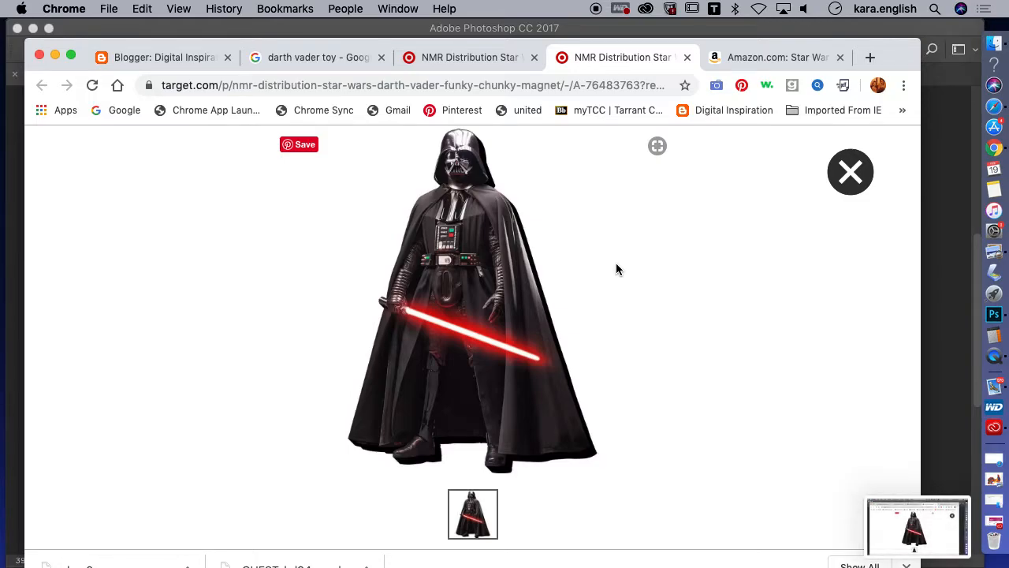
right_click(918, 506)
left_click(54, 56)
right_click(905, 535)
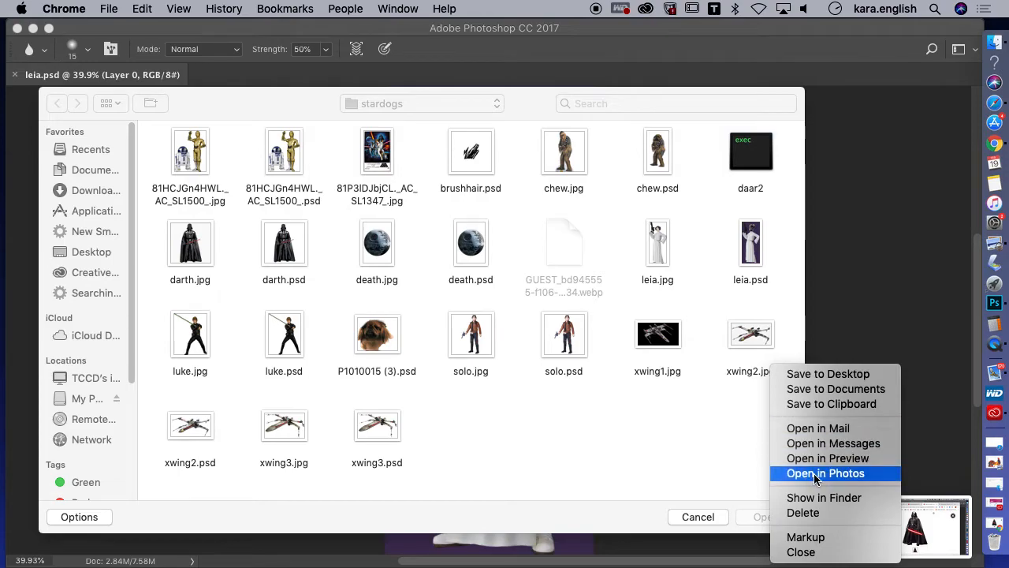
left_click(937, 512)
right_click(933, 518)
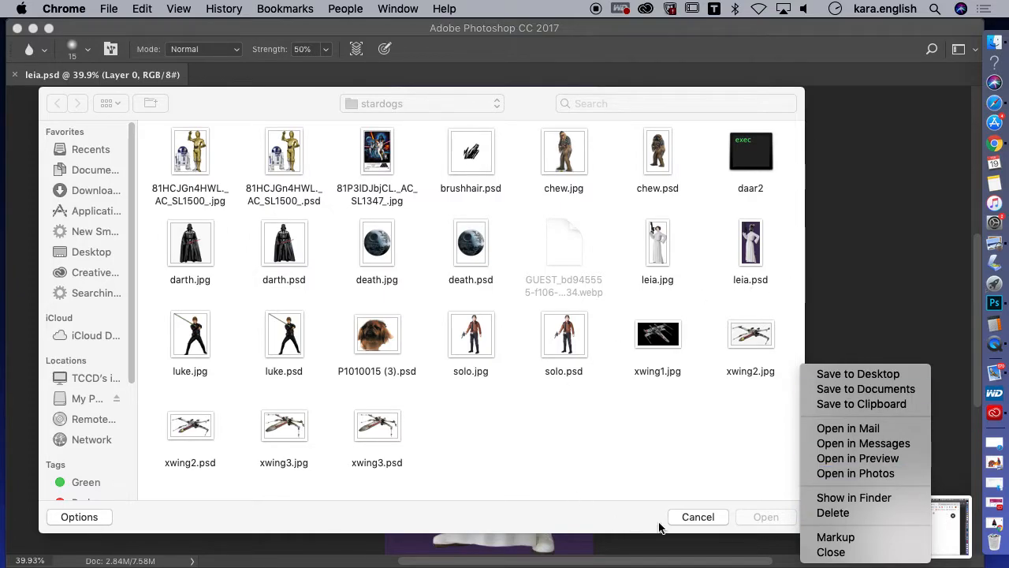
left_click(631, 543)
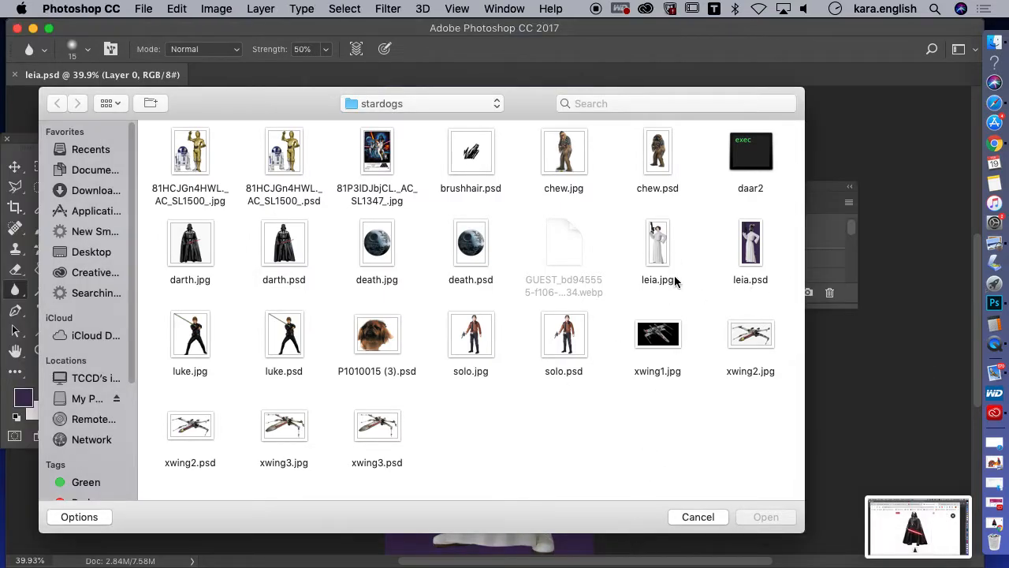
Leave the stardogs folder listing and open Screen Shot 2020-02-19 at 2.11.15 PM.png from the Desktop in Photoshop
left_click(699, 517)
left_click(143, 9)
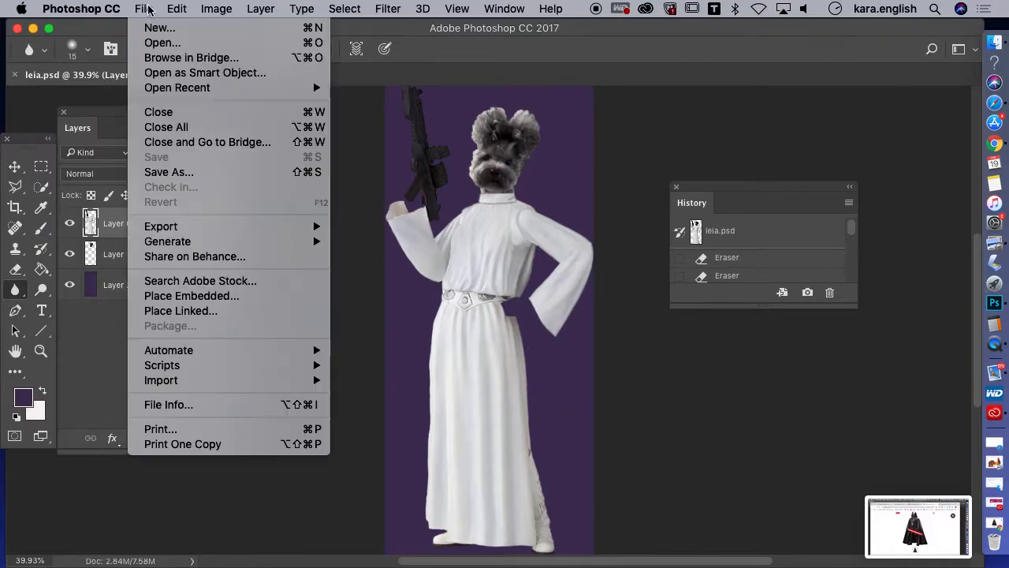
left_click(146, 48)
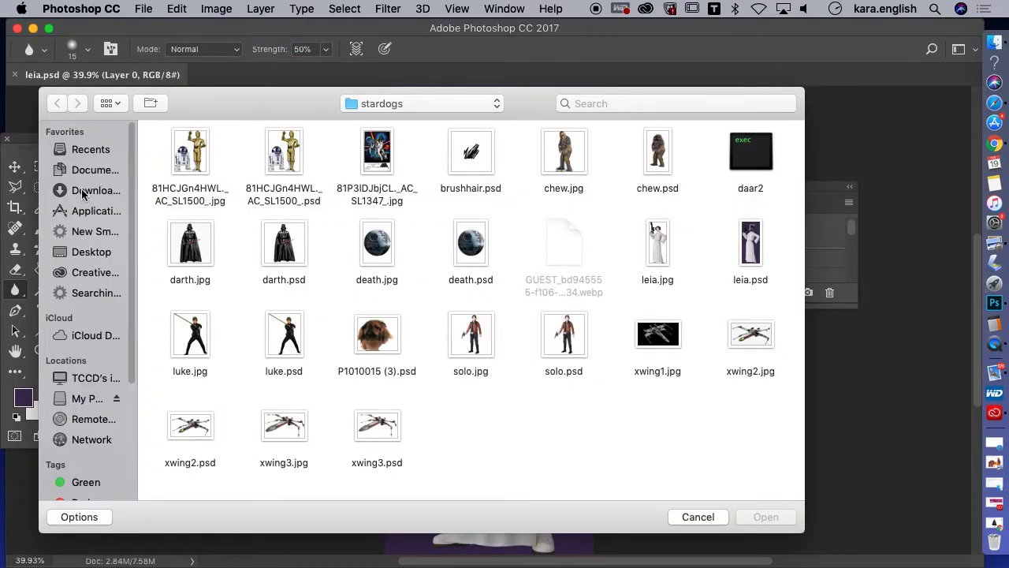
left_click(89, 252)
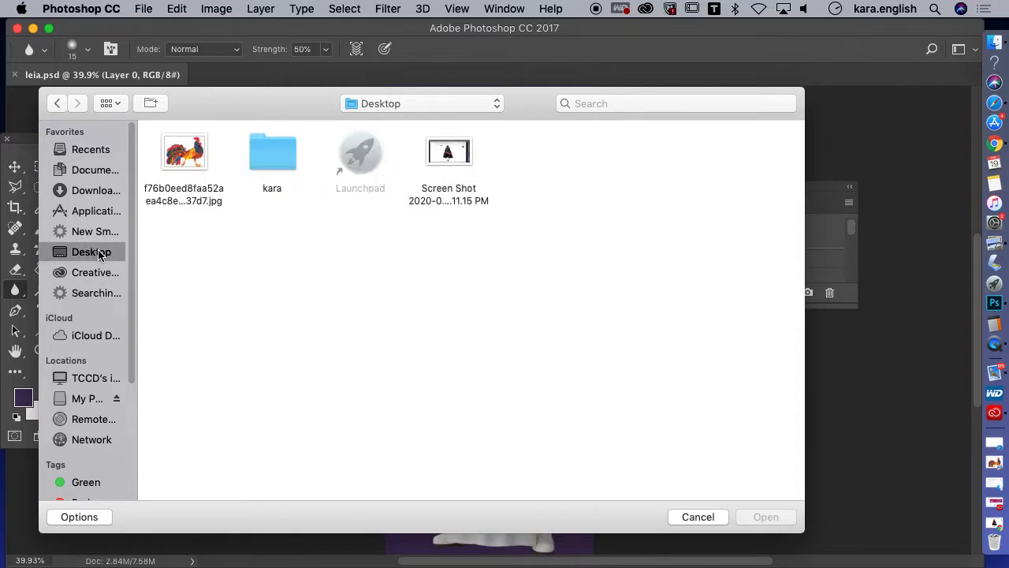
left_click(444, 160)
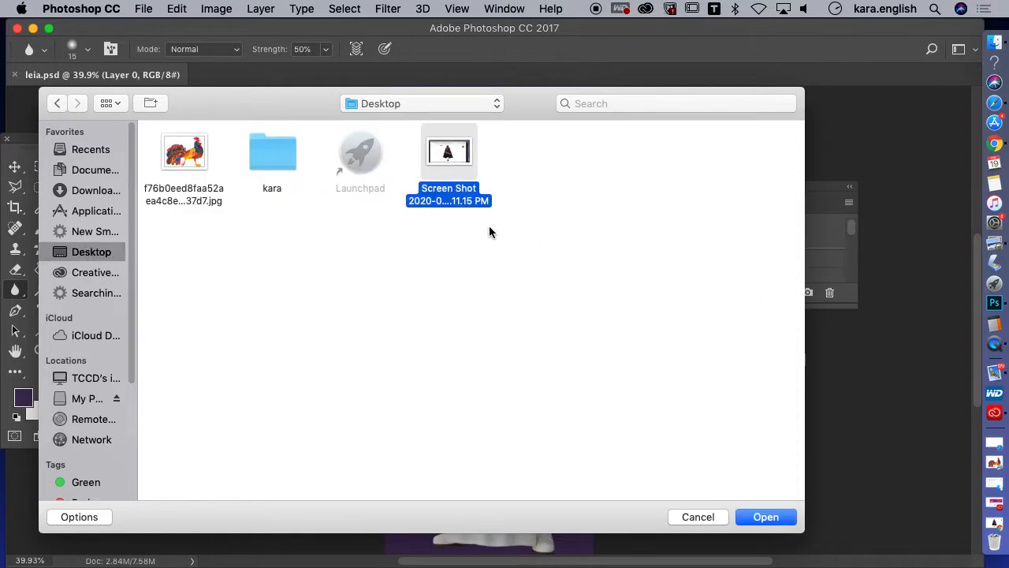
left_click(779, 523)
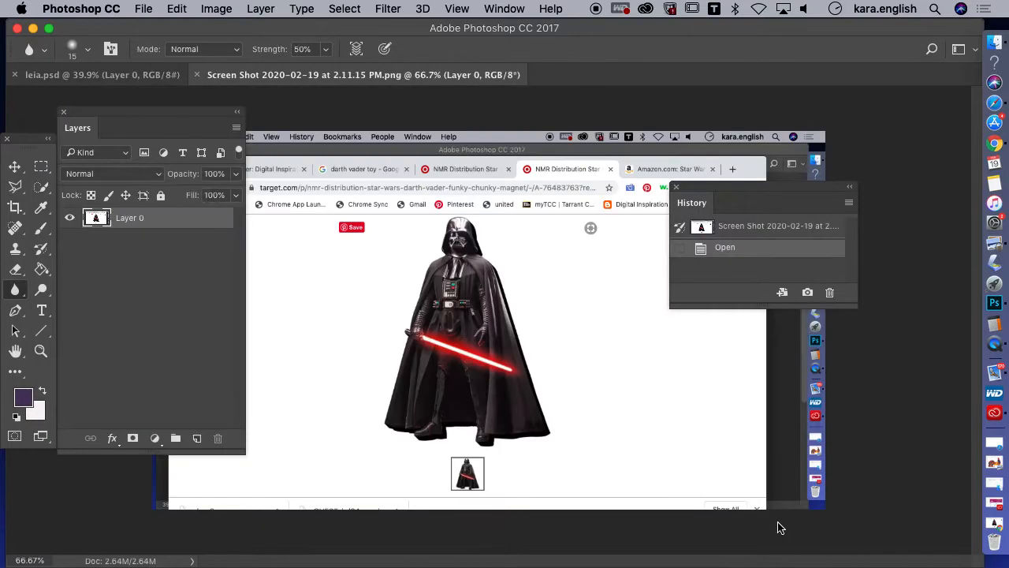
Draw a rectangular marquee selection around the Darth Vader figure in the screenshot
left_click(41, 167)
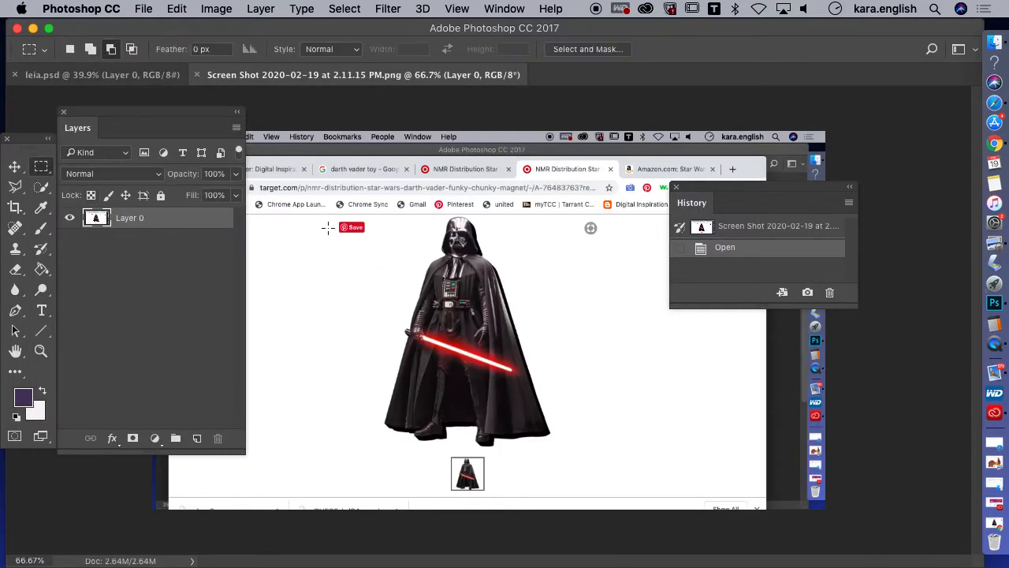
left_click_drag(319, 213, 566, 476)
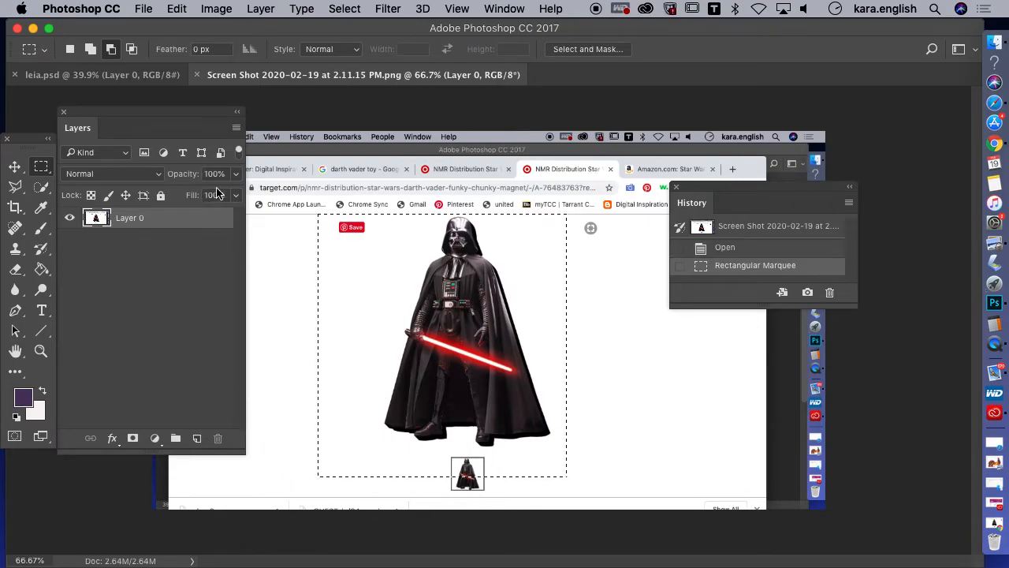
left_click(13, 209)
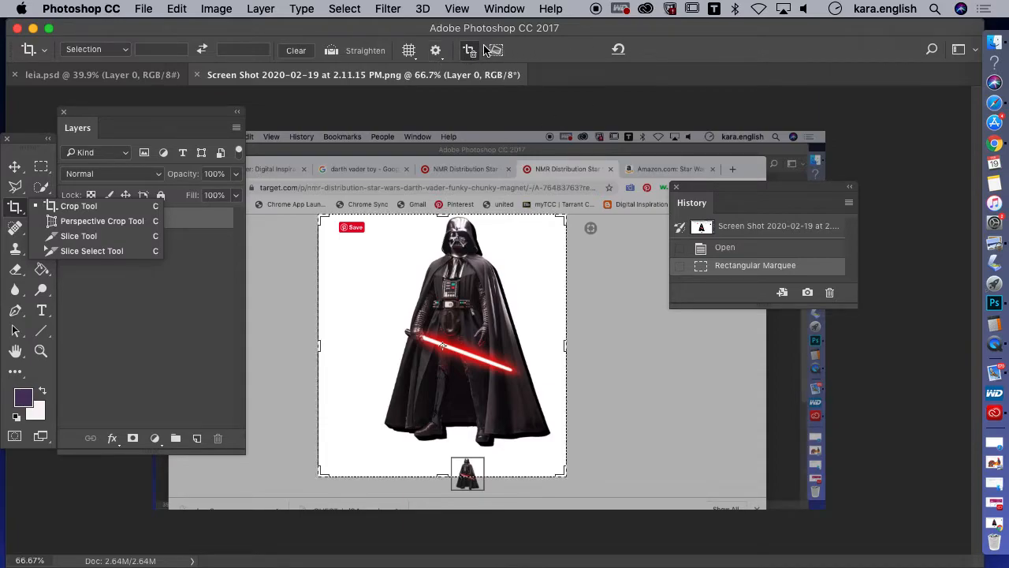
left_click(577, 43)
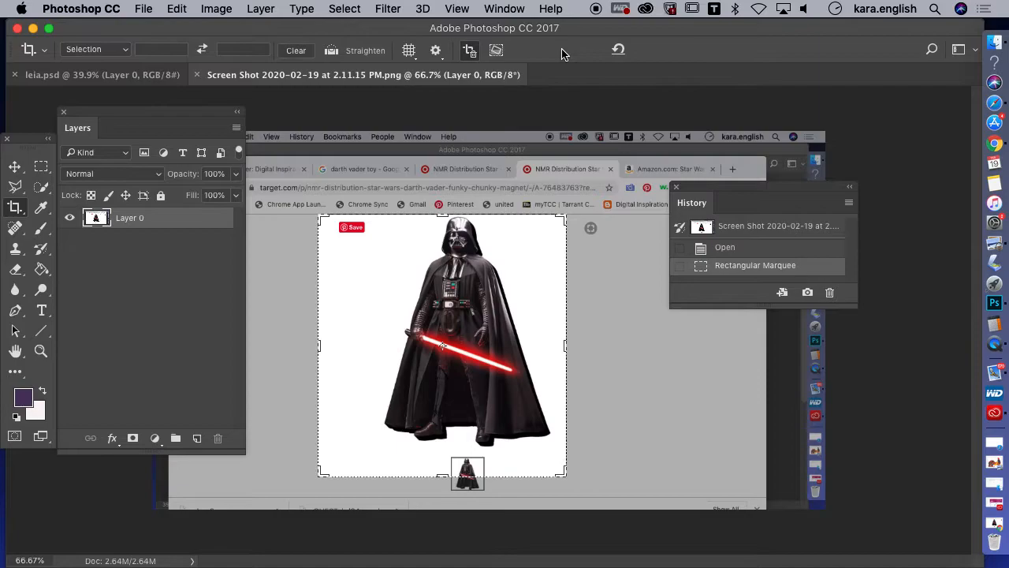
left_click(14, 167)
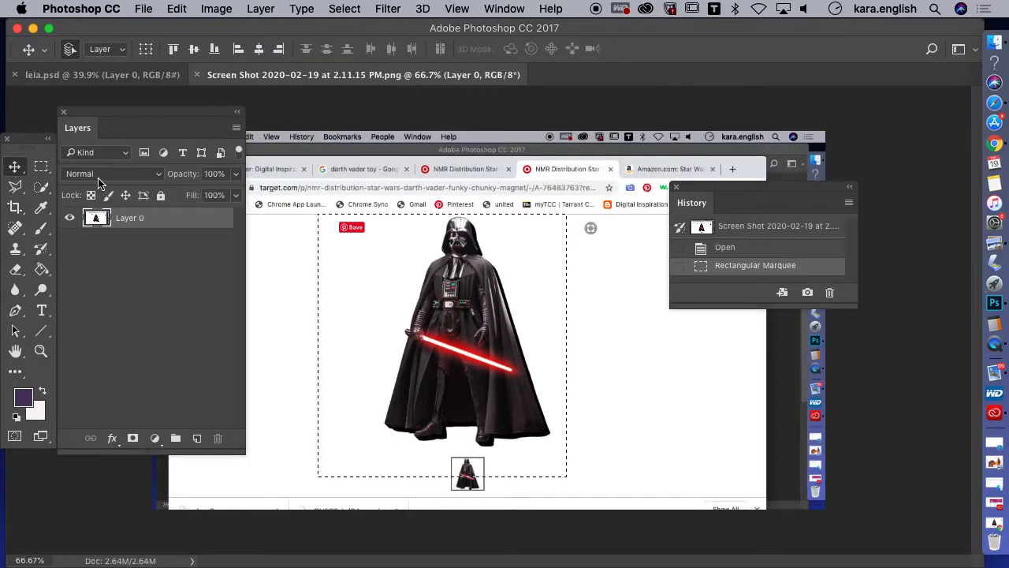
Crop the screenshot to the marquee selection around Darth Vader using the Crop tool's Ratio setting
left_click(15, 209)
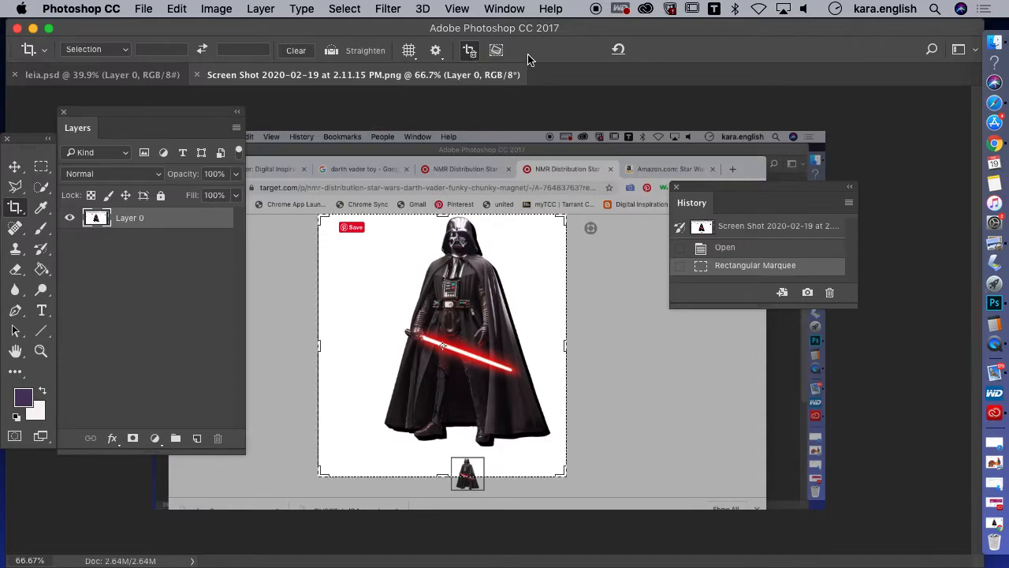
left_click(123, 50)
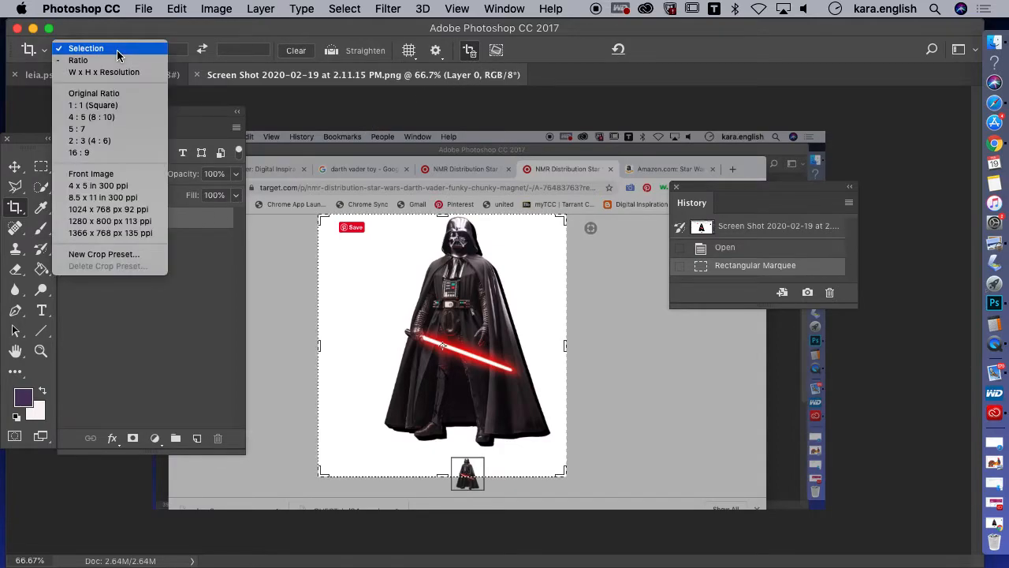
left_click(118, 60)
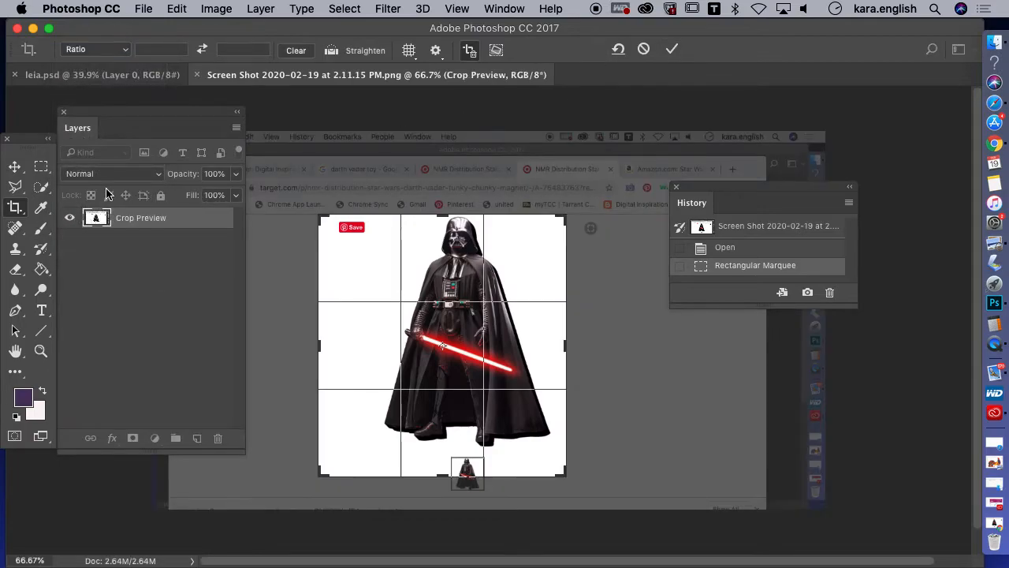
left_click(41, 166)
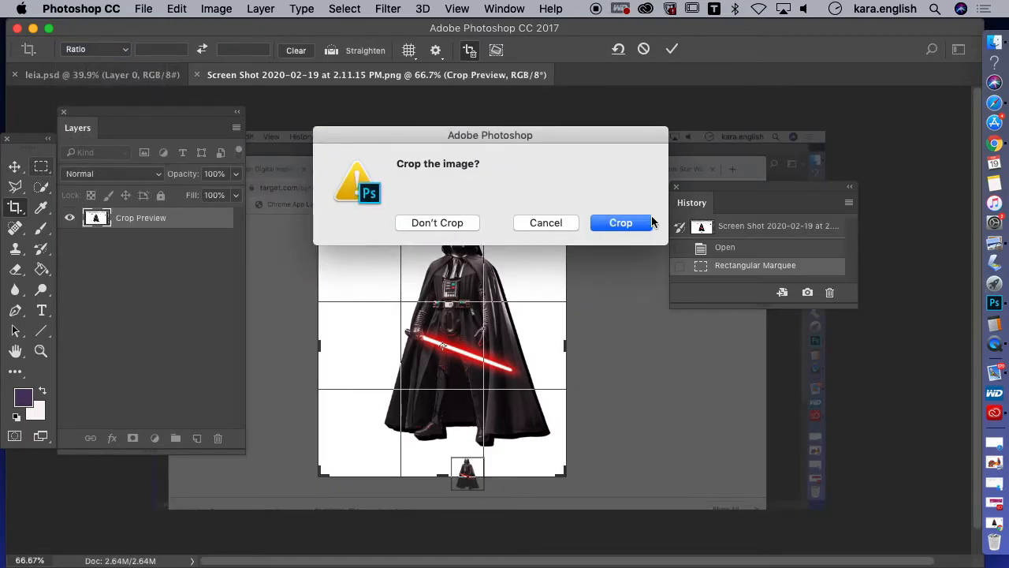
left_click(621, 224)
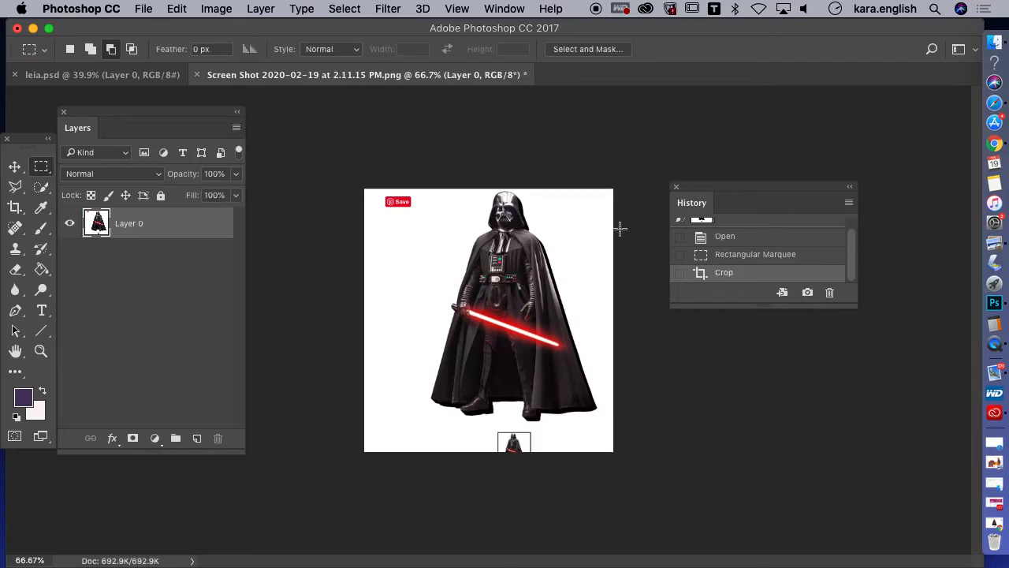
Delete the white background around Darth Vader with the Magic Wand at tolerance 32, and erase the leftover red Save badge
left_click_drag(42, 187, 85, 202)
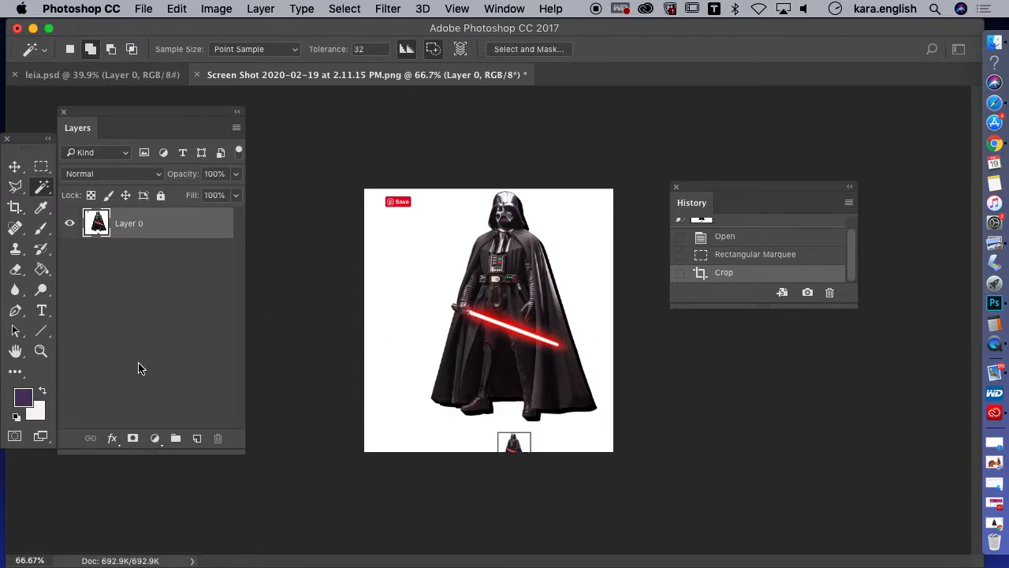
left_click(416, 282)
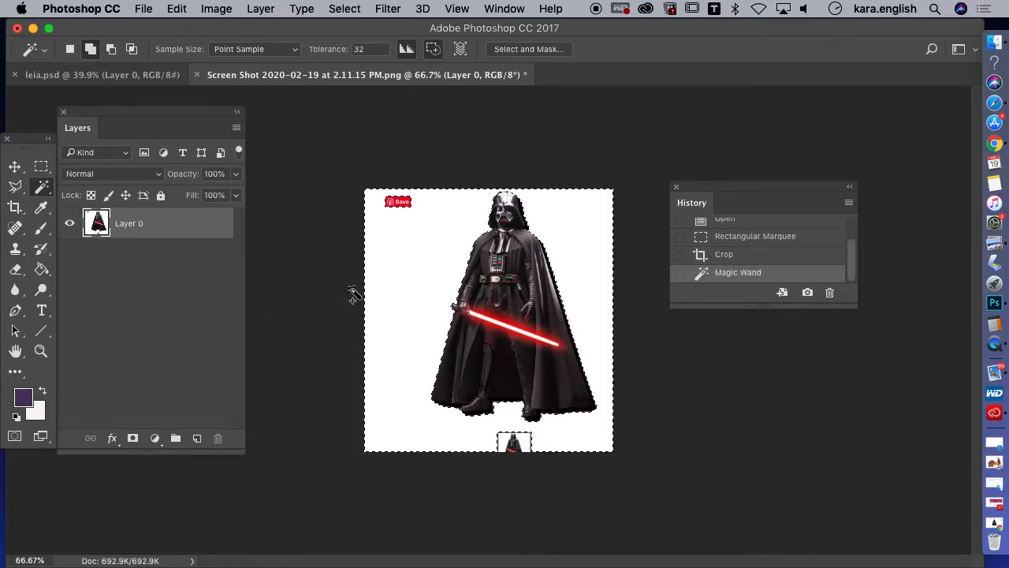
key("Delete")
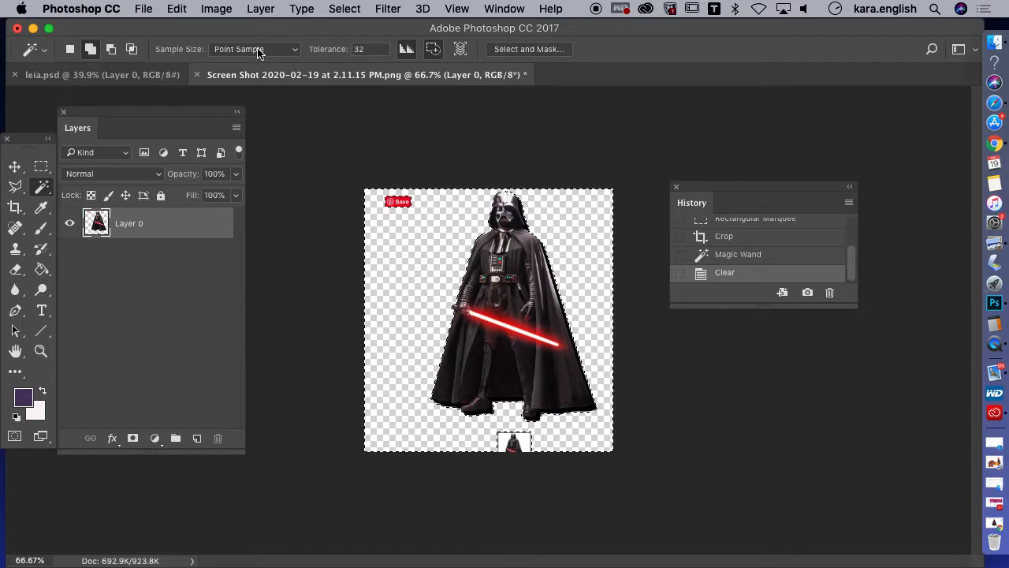
left_click(344, 8)
left_click(361, 43)
key("e")
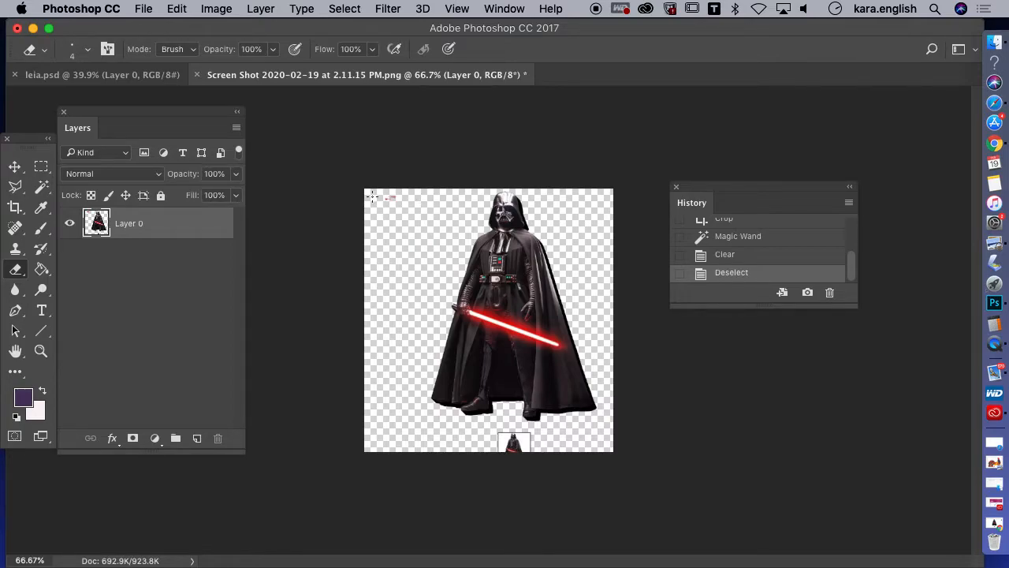
left_click_drag(388, 209, 354, 201)
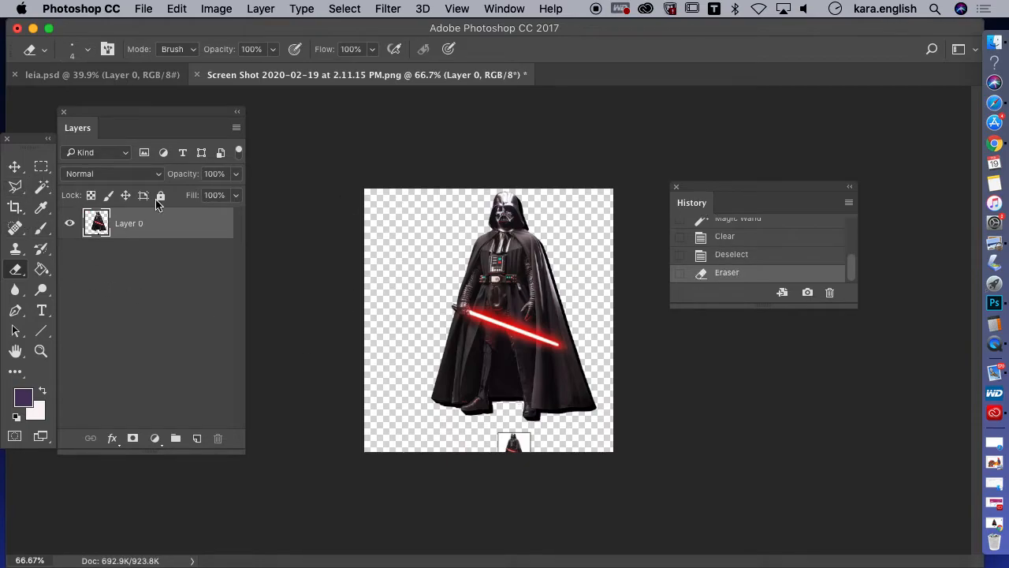
left_click(448, 14)
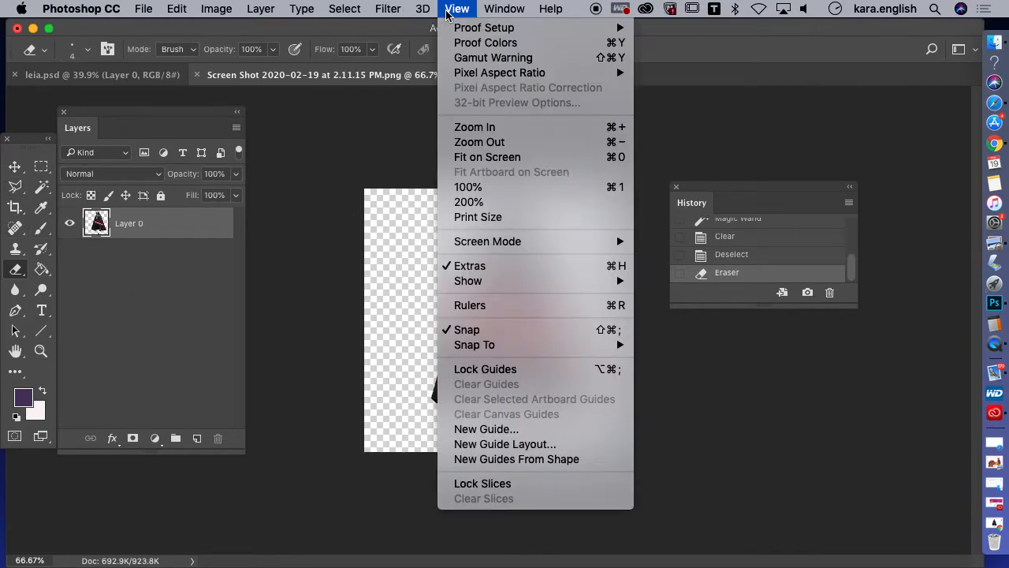
left_click(477, 202)
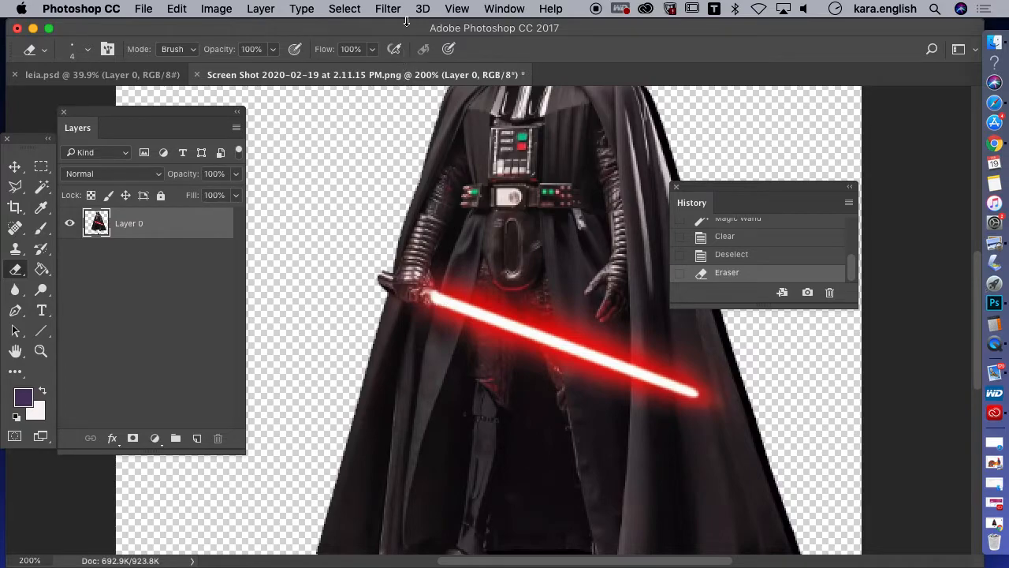
left_click(455, 9)
left_click(469, 188)
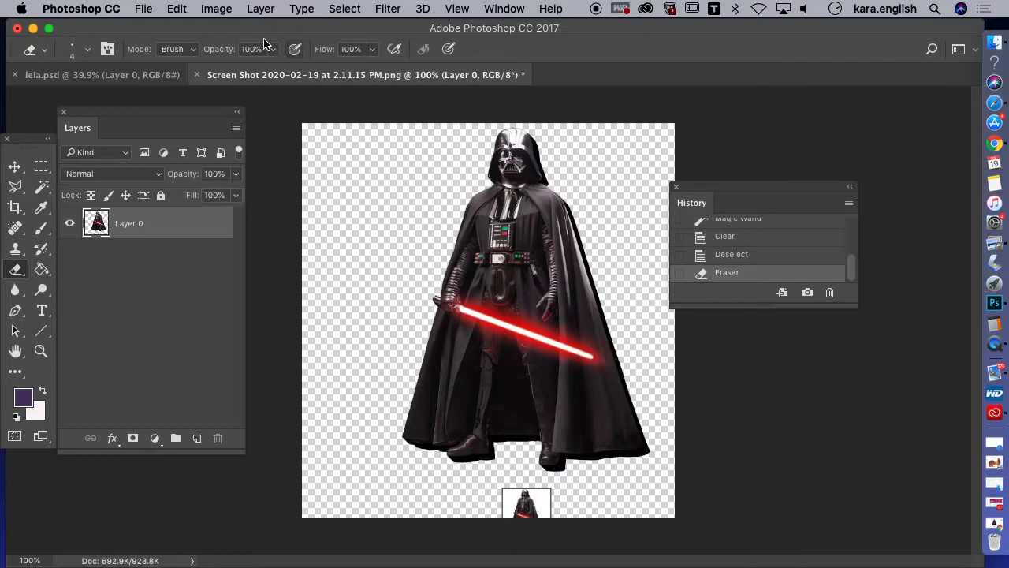
left_click(215, 10)
left_click(229, 131)
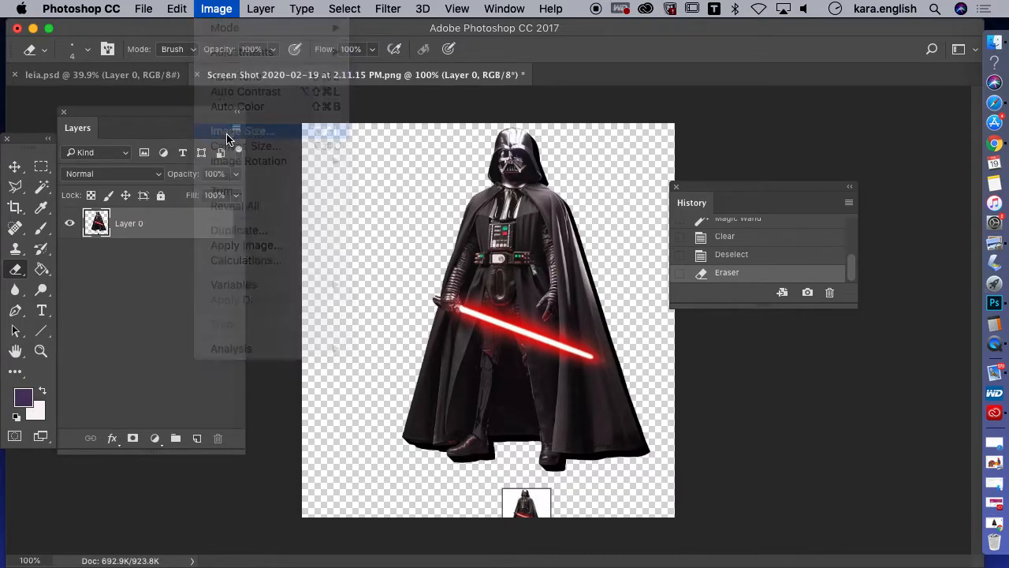
left_click(479, 249)
left_click(465, 332)
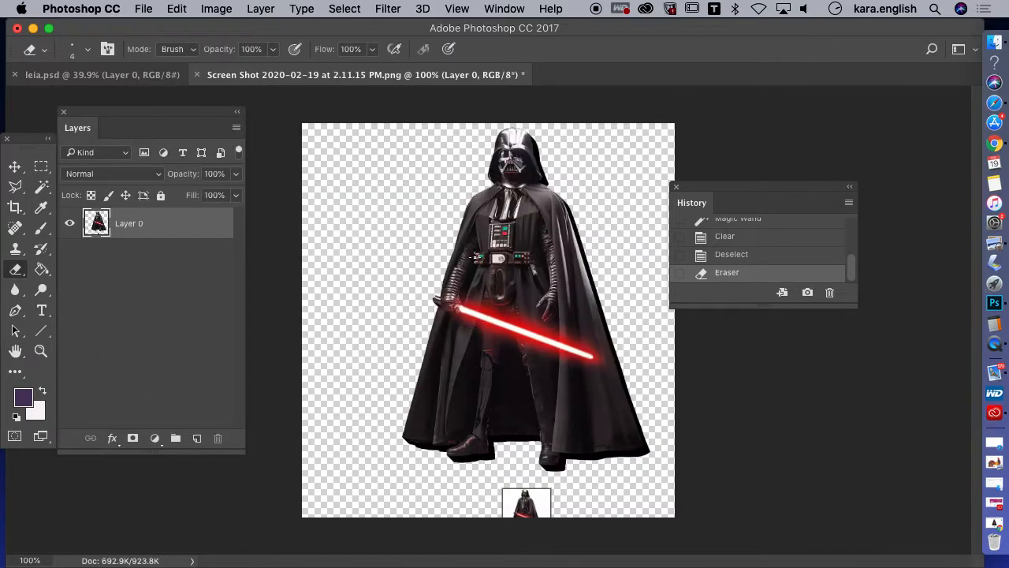
Convert the Darth Vader layer to a smart object
right_click(179, 225)
scroll(233, 326, "down", 5)
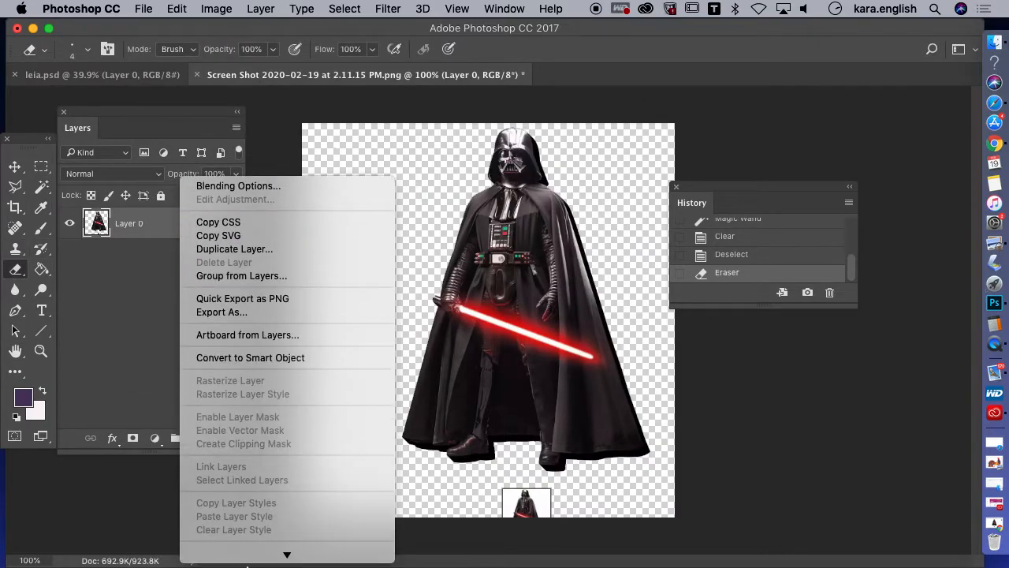
left_click(242, 304)
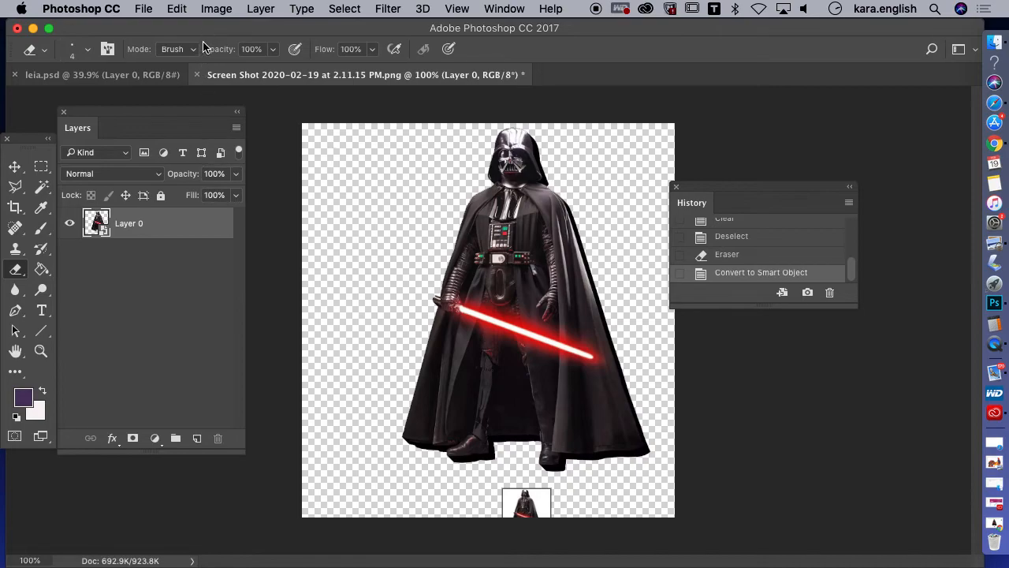
Resize the image to a resolution of 300 pixels/inch and a height of 10 inches, with automatic resampling
left_click(227, 10)
left_click(228, 137)
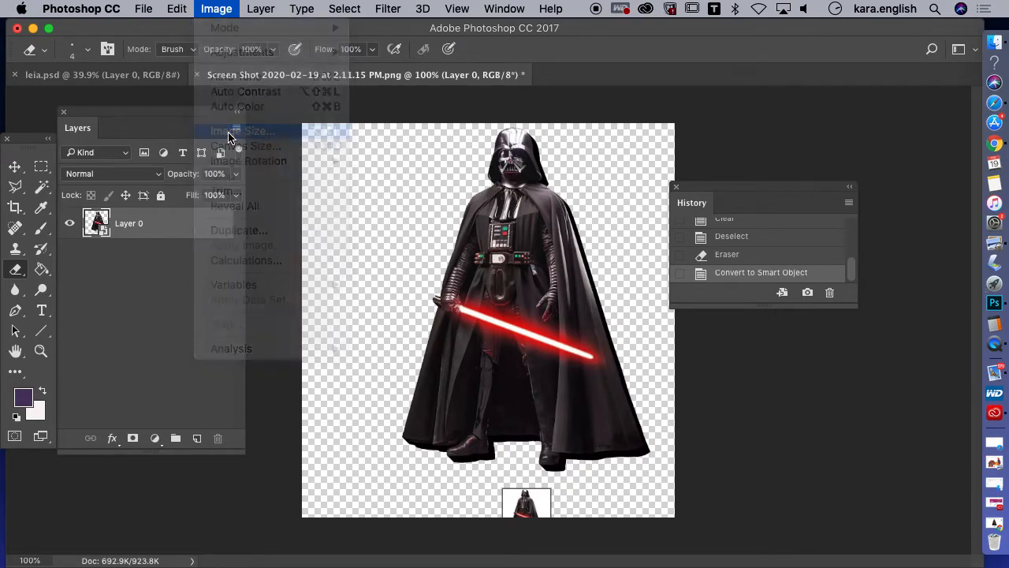
double_click(489, 247)
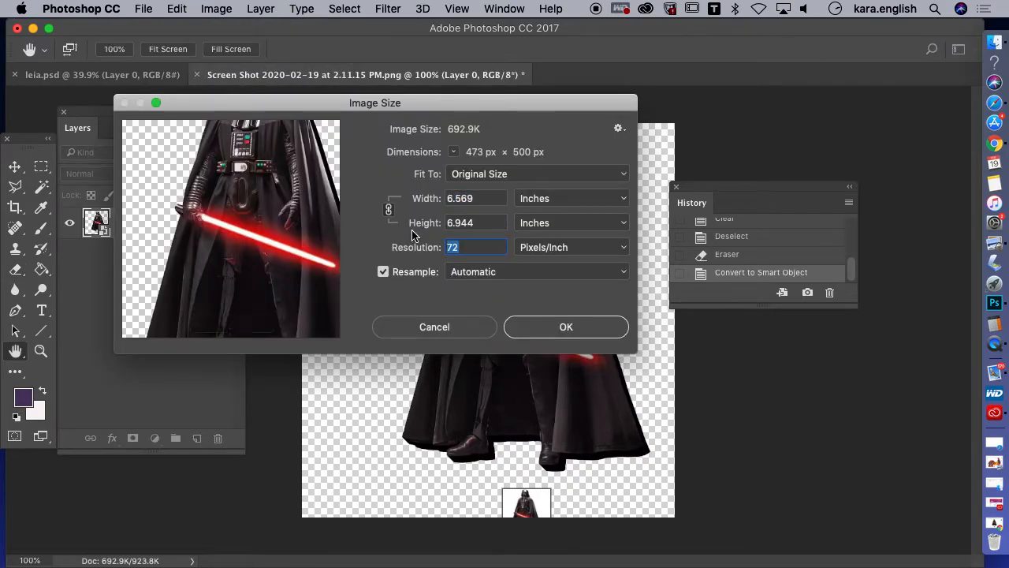
type("300")
double_click(475, 222)
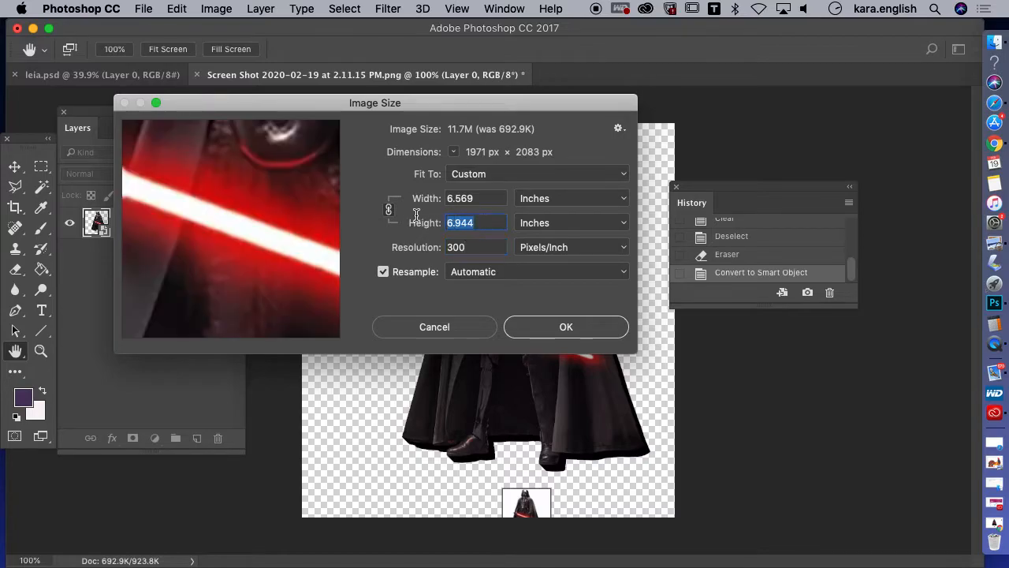
type("10")
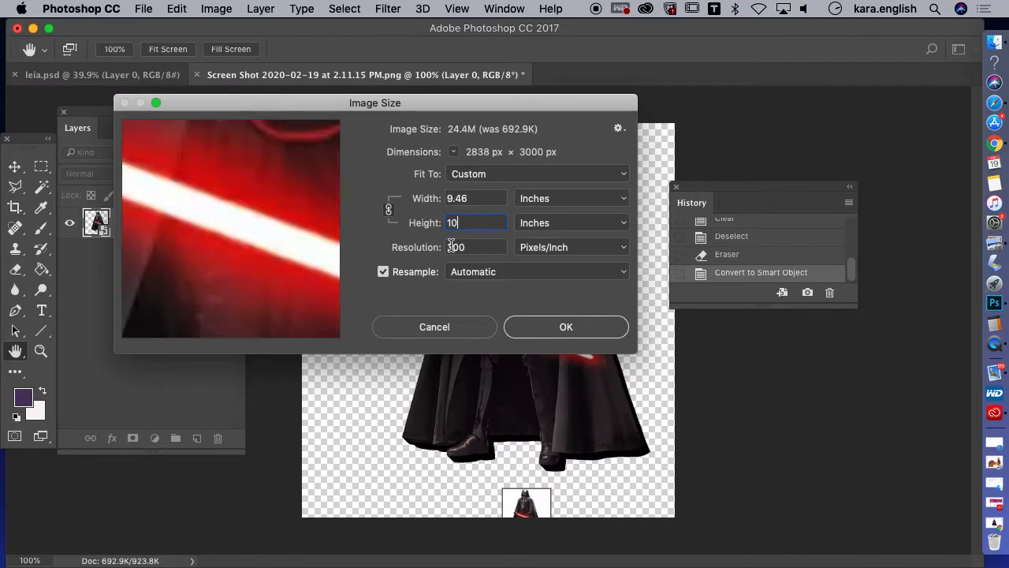
left_click(543, 338)
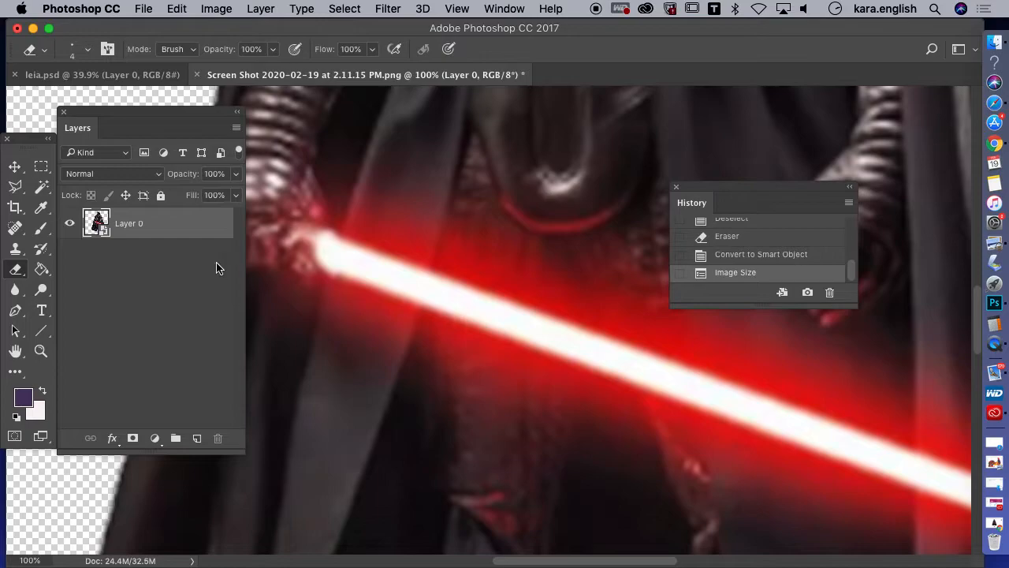
Rasterize the enlarged Darth Vader smart object layer
left_click_drag(177, 118, 22, 135)
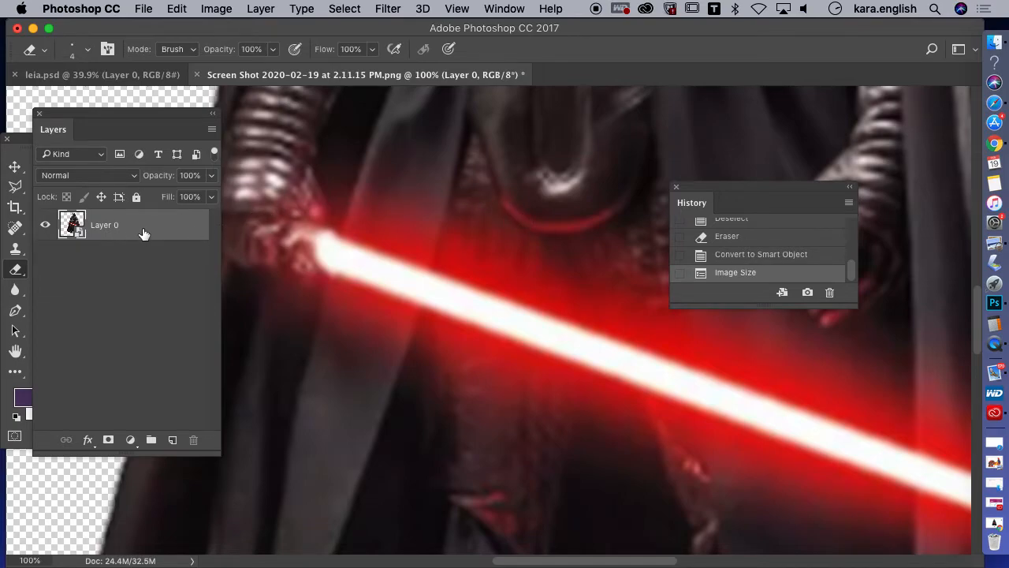
right_click(143, 230)
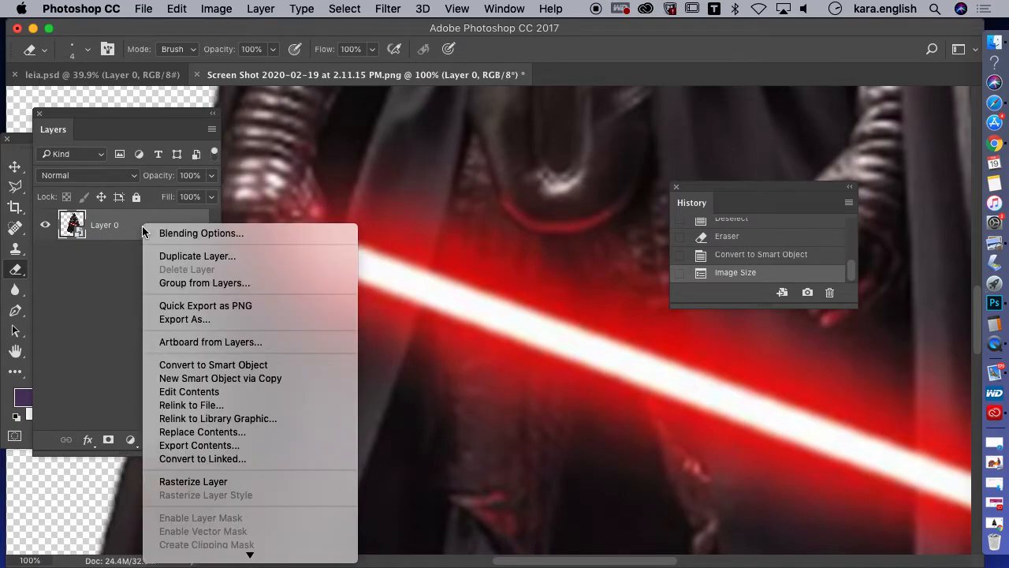
left_click(192, 482)
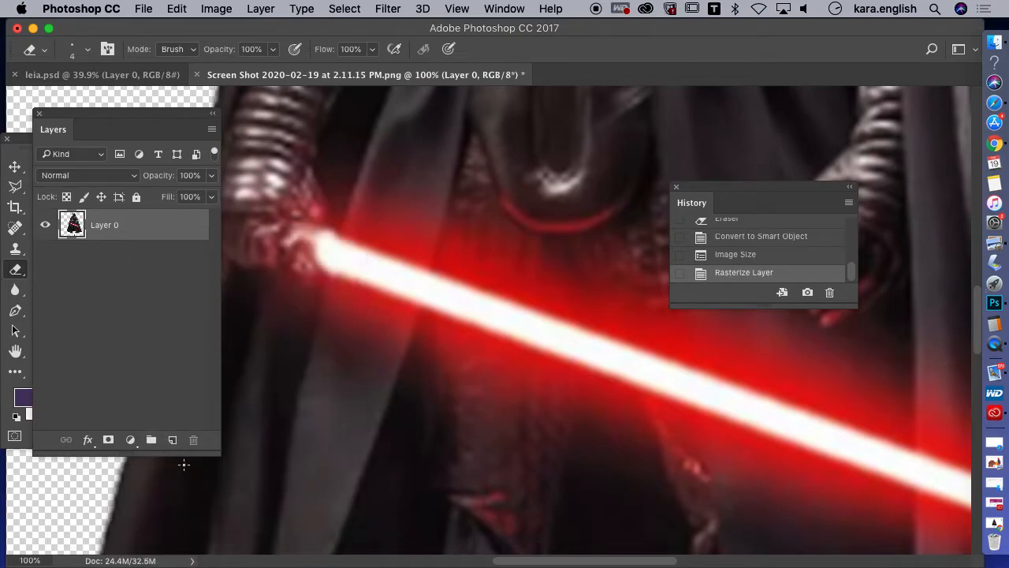
Apply Reduce Noise with strength 8, preserve details 60%, reduce color noise 45%, sharpen details 25% and Remove JPEG Artifact enabled
left_click_drag(140, 116, 15, 305)
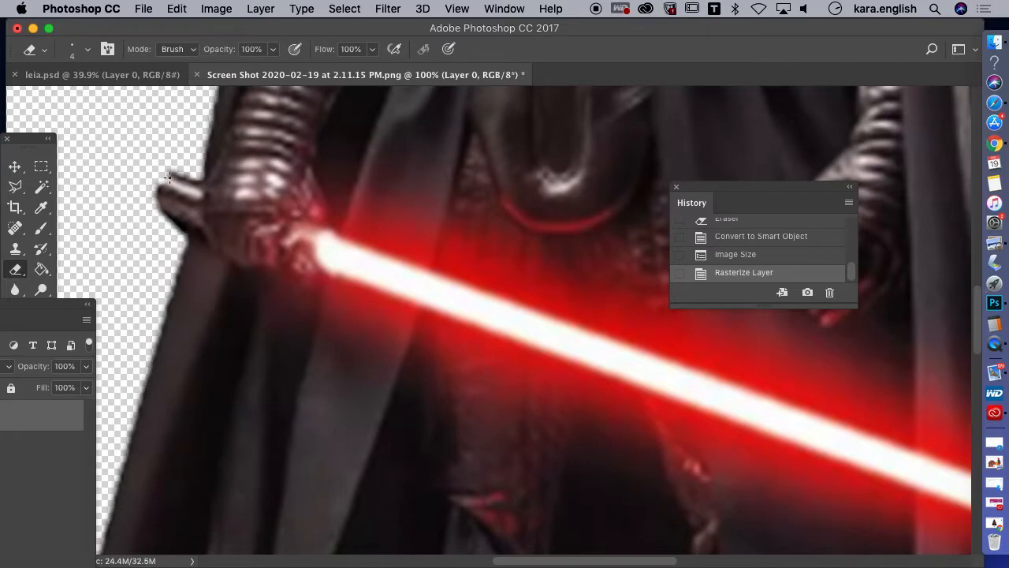
left_click_drag(607, 565, 724, 564)
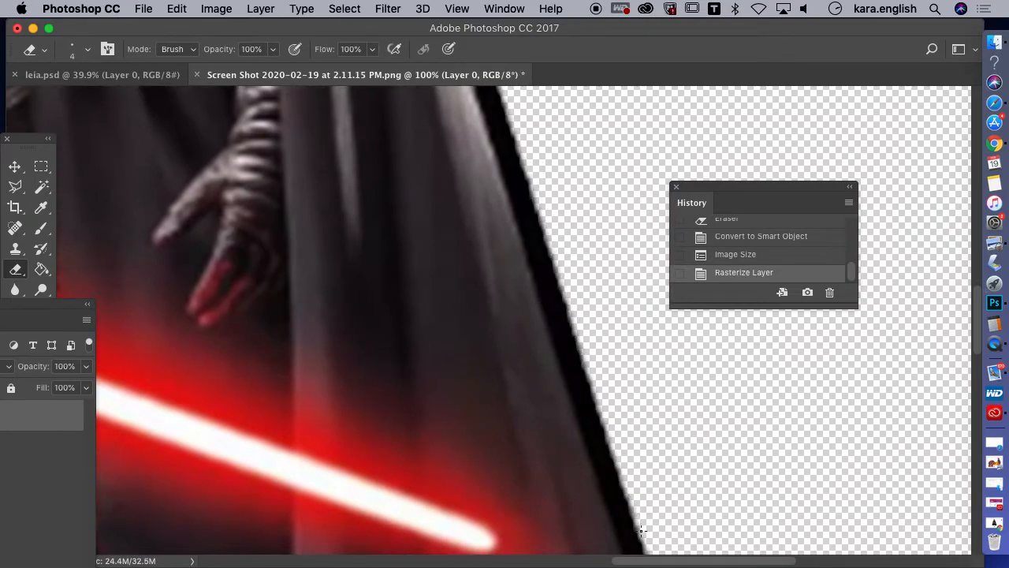
left_click_drag(977, 331, 945, 205)
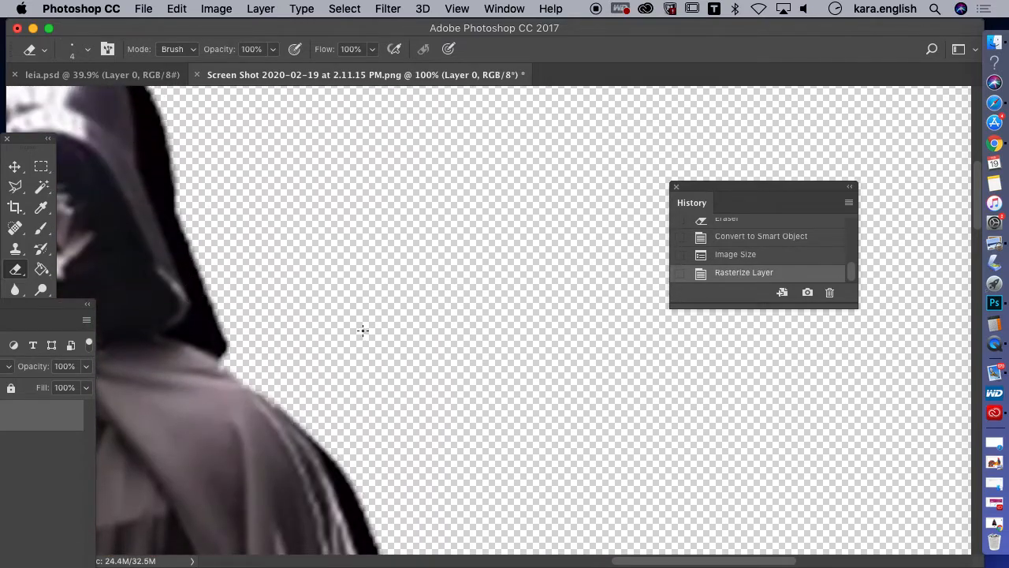
left_click(386, 8)
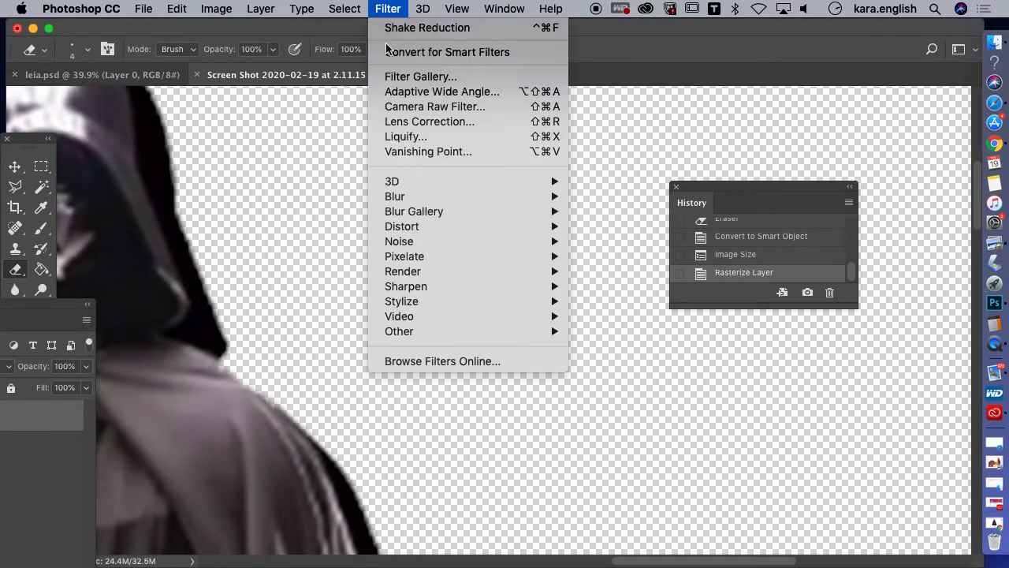
mouse_move(399, 241)
left_click(611, 302)
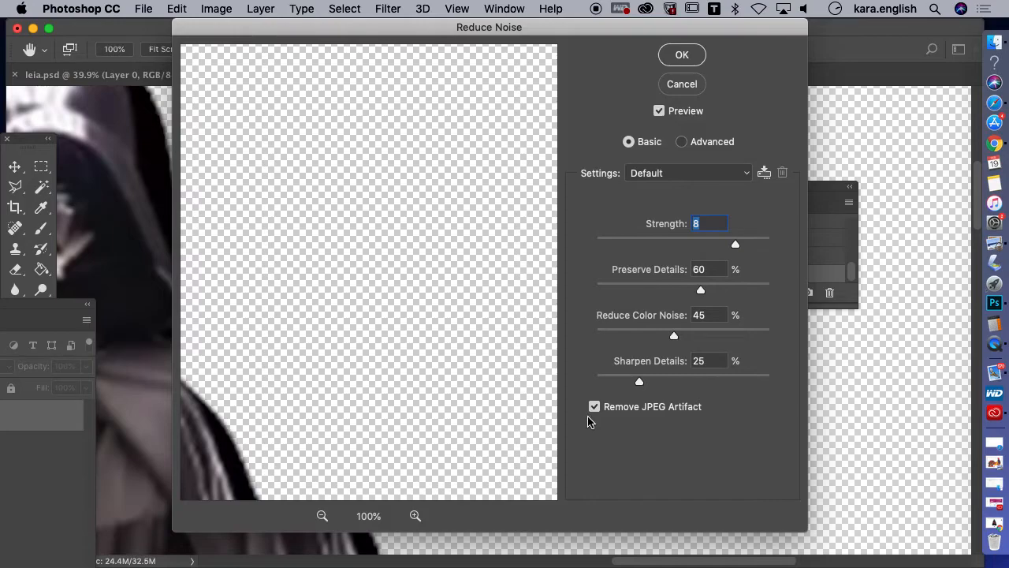
left_click(680, 57)
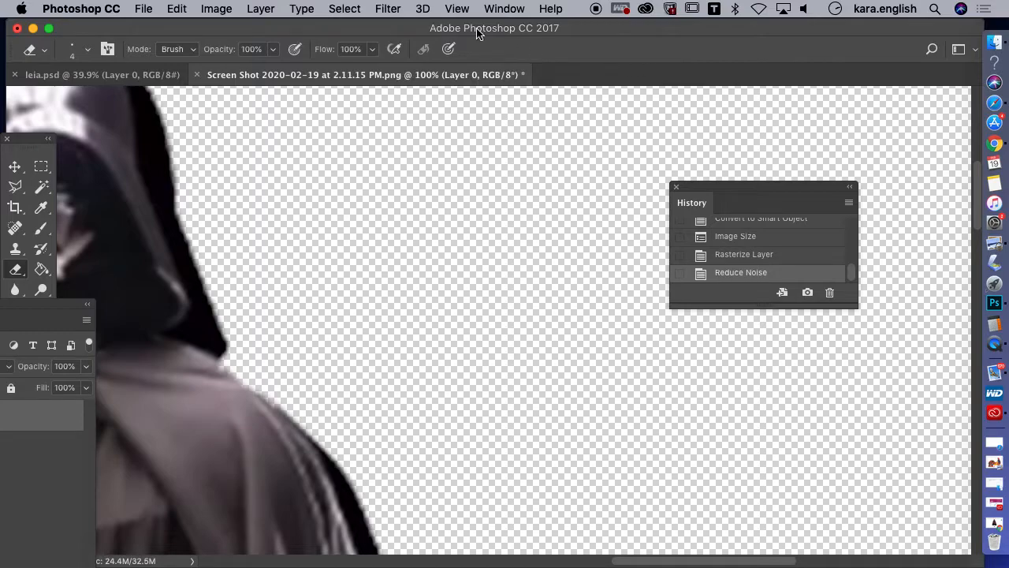
Apply the Shake Reduction filter with 31 px blur trace bounds, 30% smoothing and 30% artifact suppression
left_click_drag(379, 30, 578, 30)
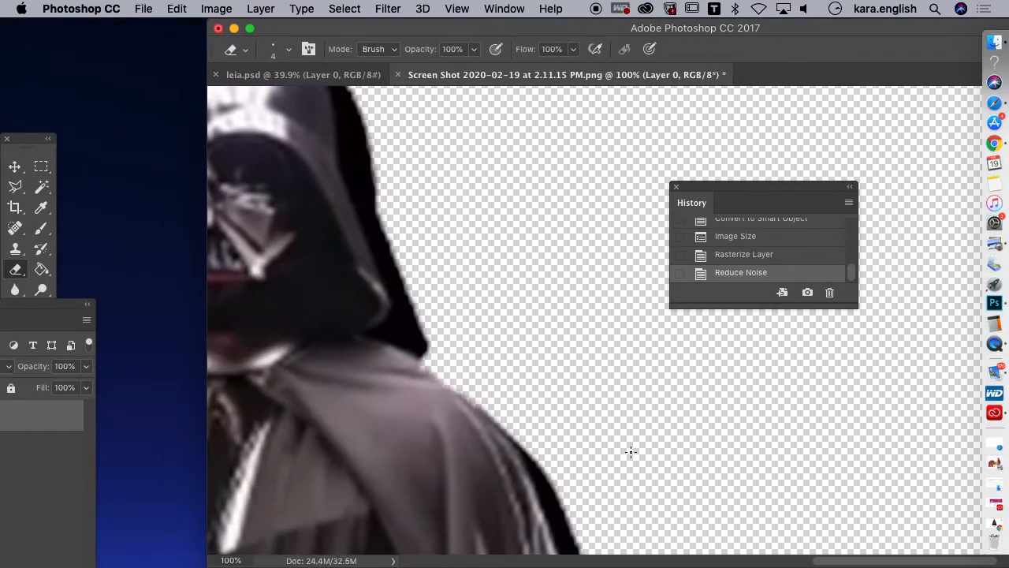
scroll(810, 564, "left", 3)
left_click_drag(741, 565, 776, 562)
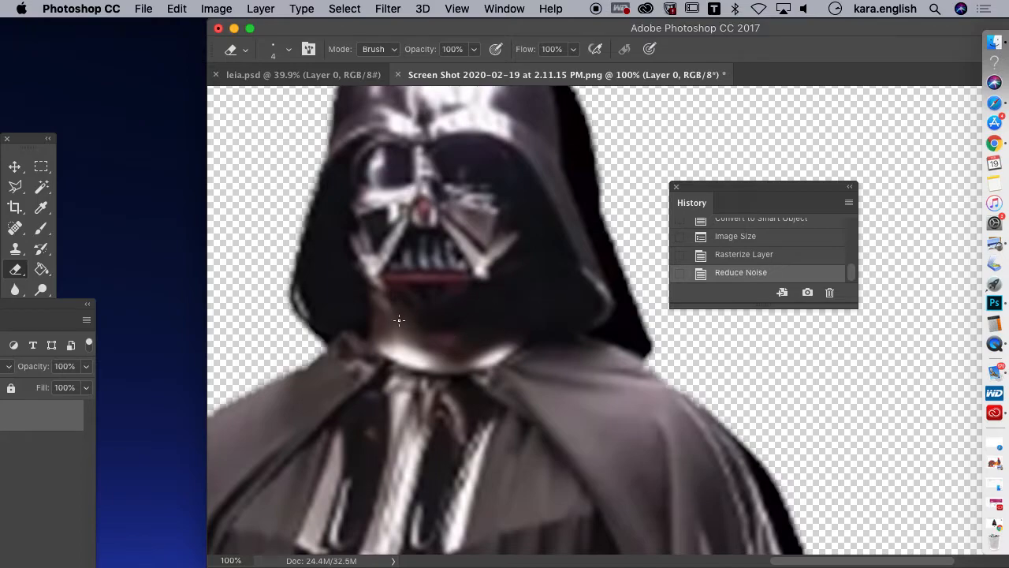
left_click(389, 10)
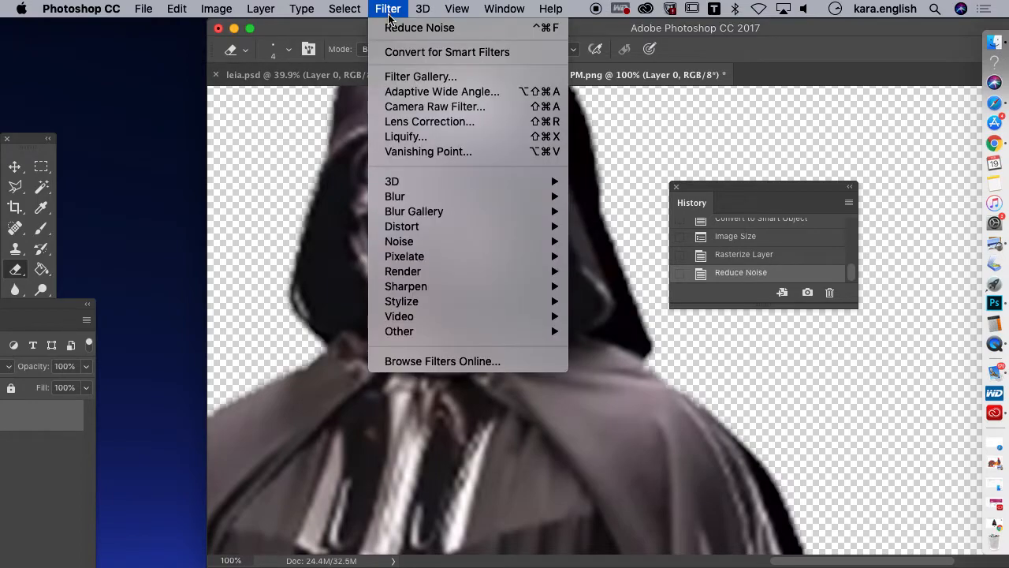
mouse_move(423, 288)
mouse_move(536, 289)
left_click(623, 288)
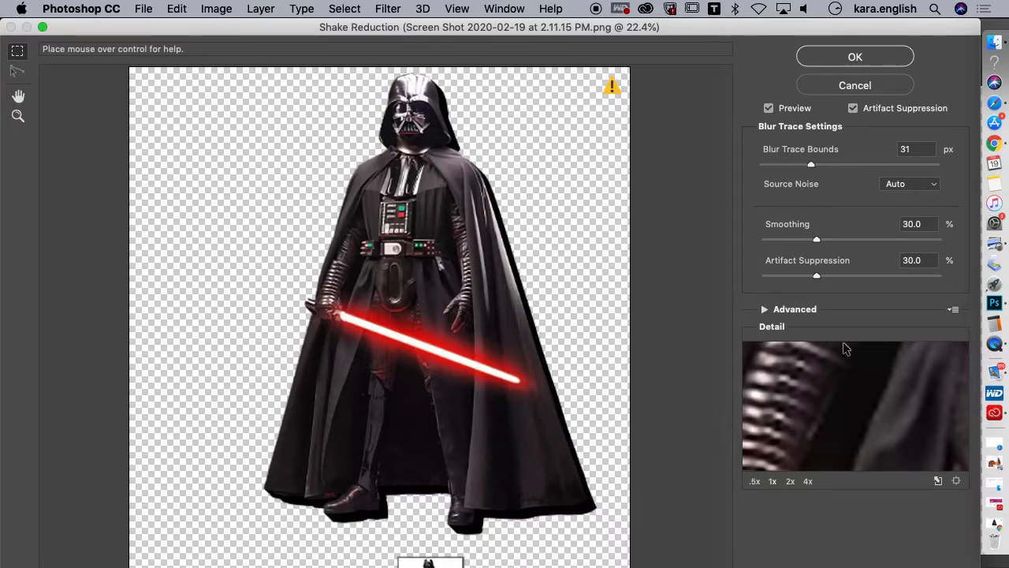
left_click(839, 50)
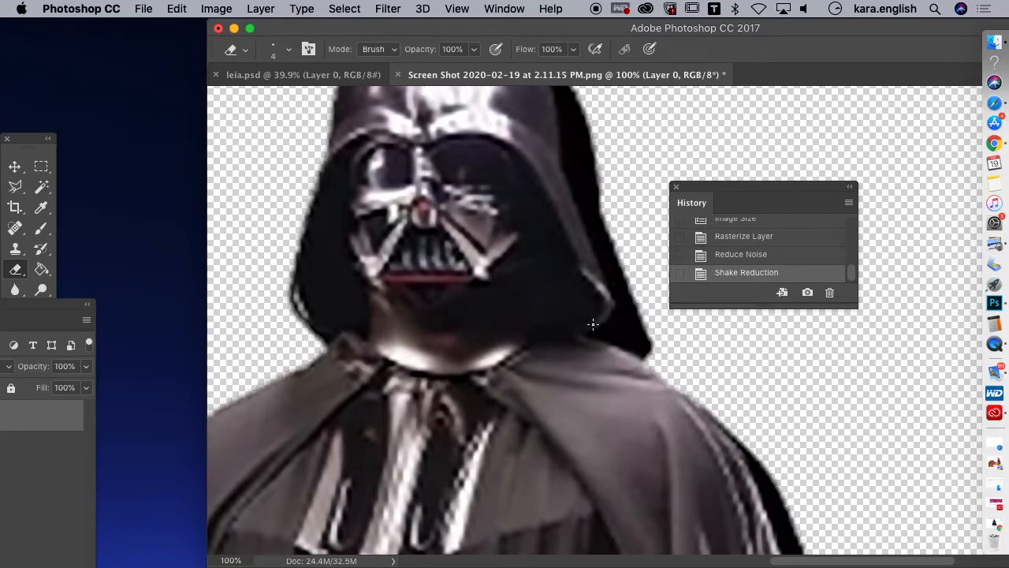
Erase a thin line along the helmet's edge to separate it from the black shadow, from the crown down to the shoulder
left_click_drag(769, 190, 859, 192)
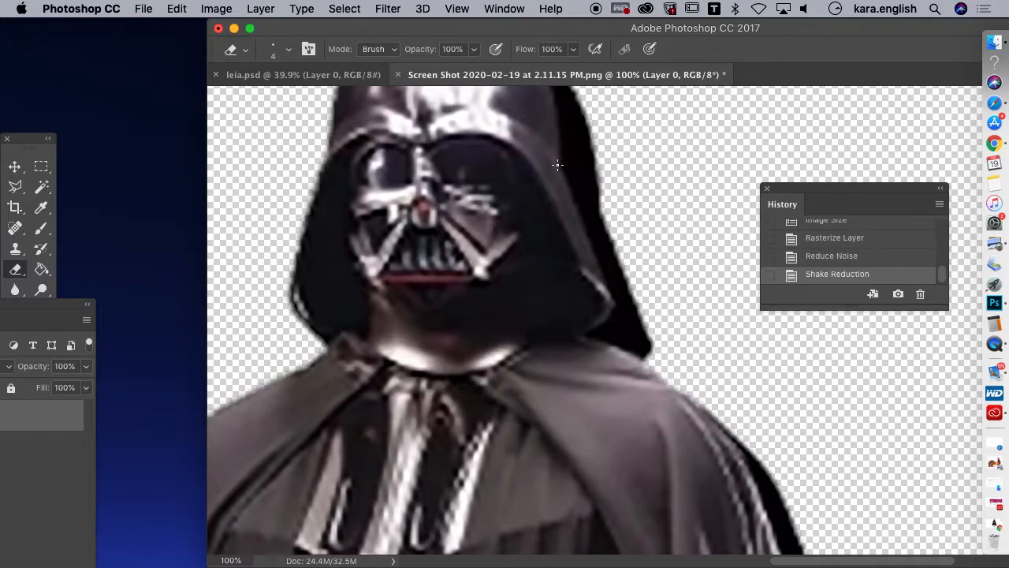
left_click_drag(791, 28, 673, 35)
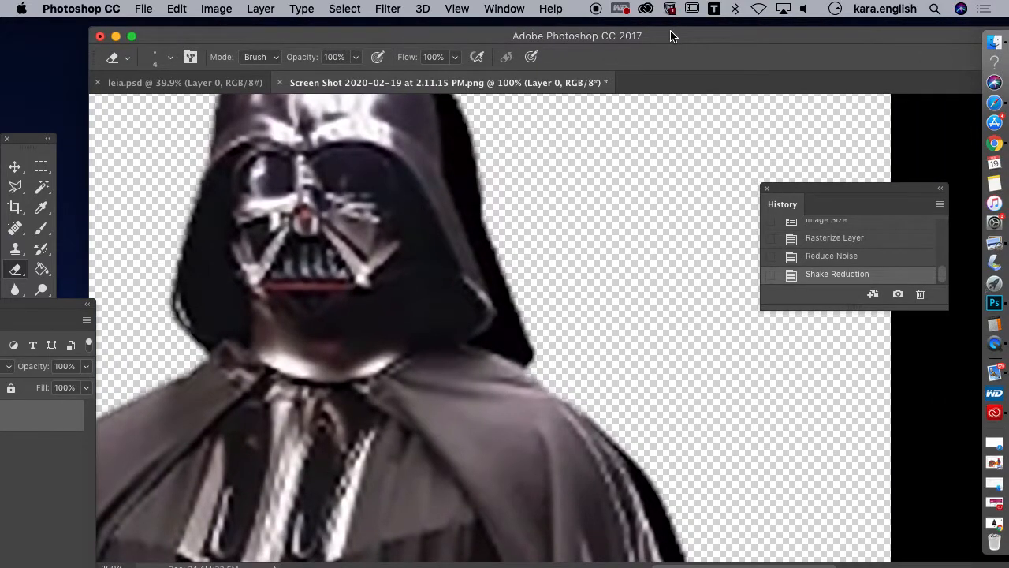
left_click(18, 272)
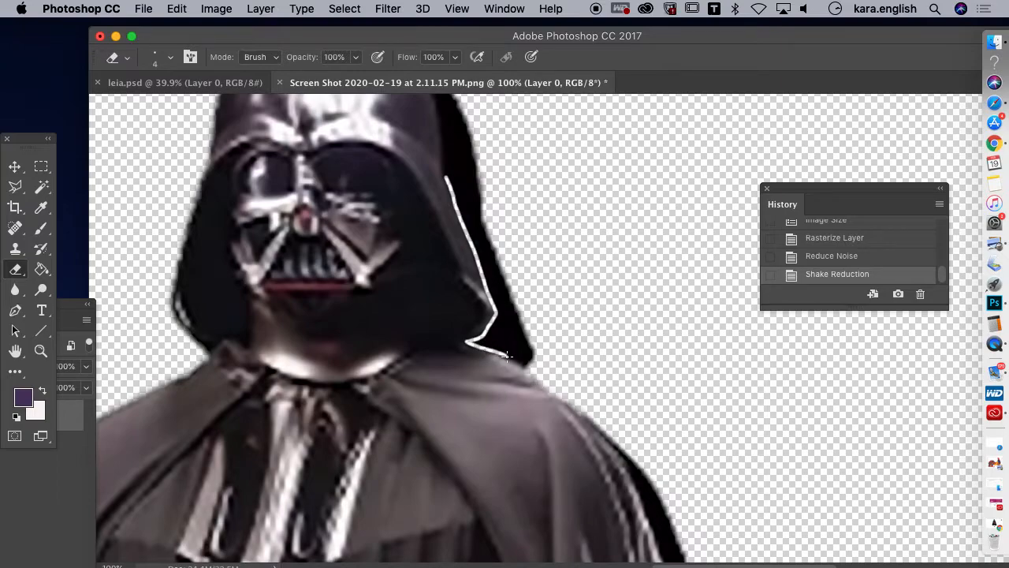
left_click(531, 364)
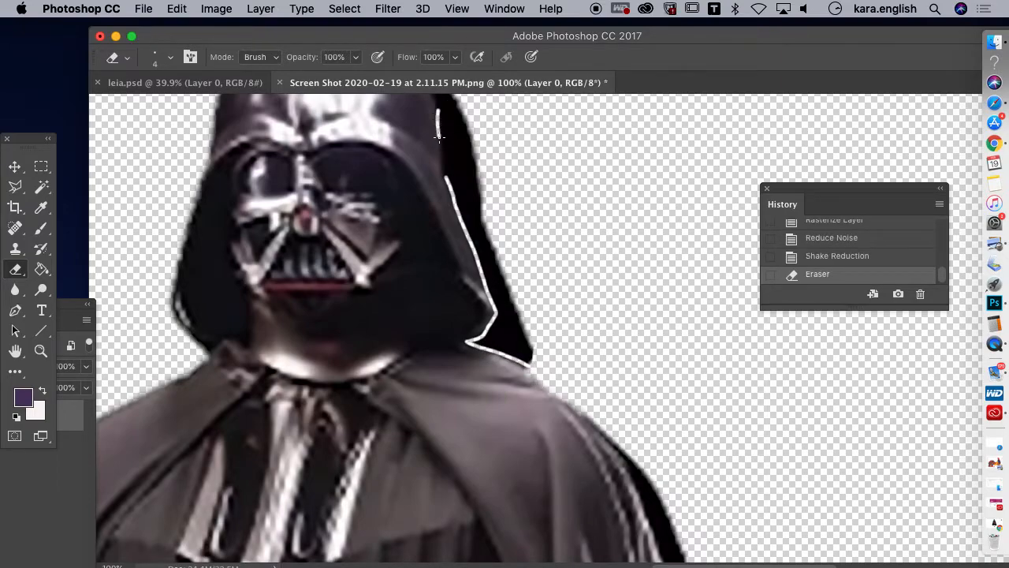
left_click(445, 179)
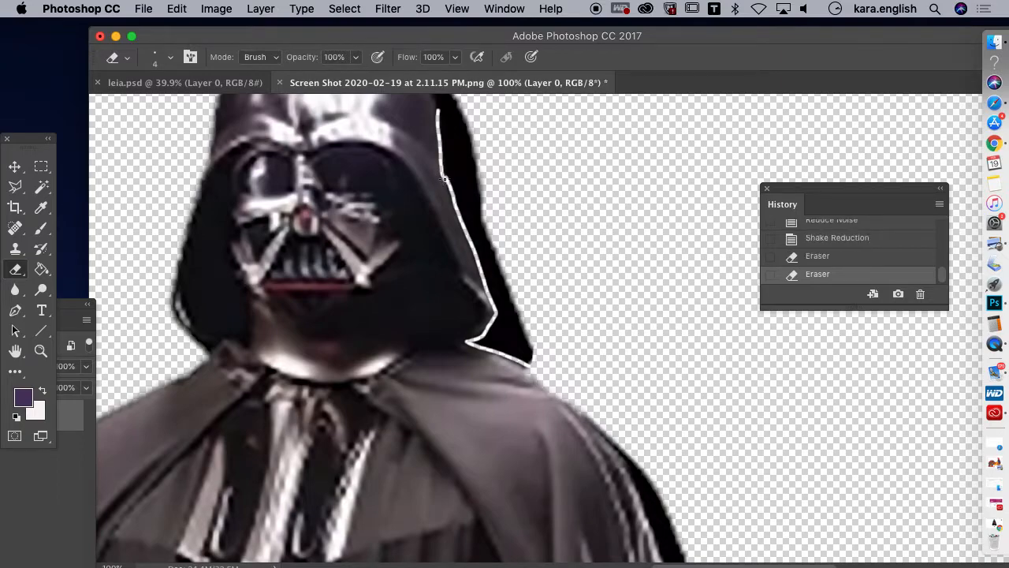
left_click_drag(824, 38, 760, 45)
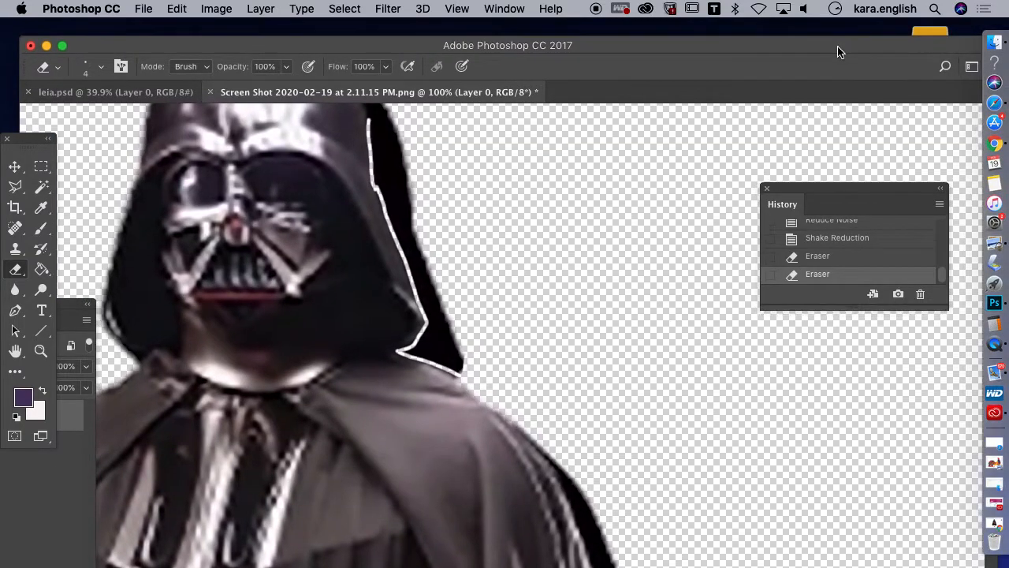
left_click_drag(839, 45, 816, 45)
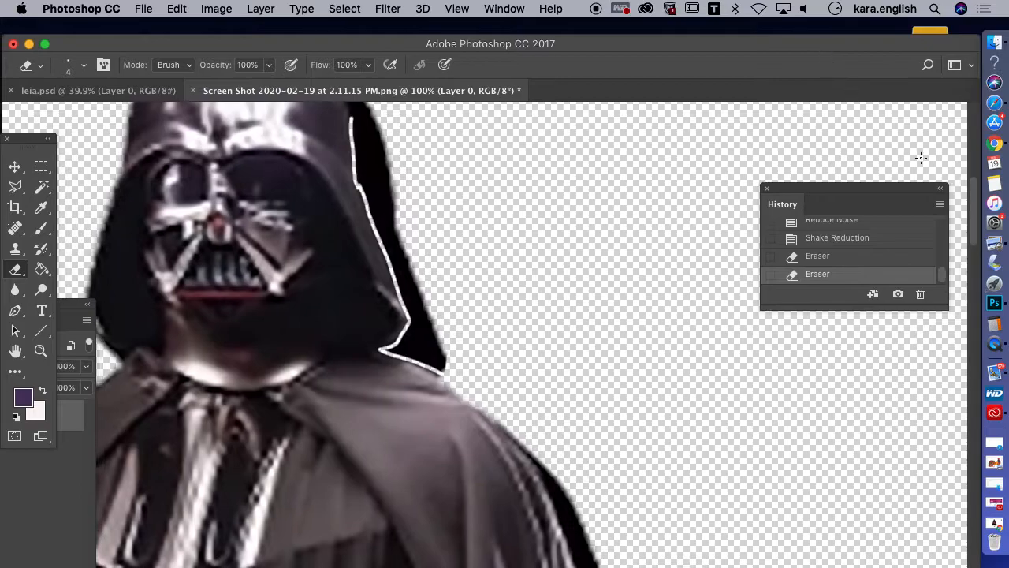
scroll(687, 200, "up", 5)
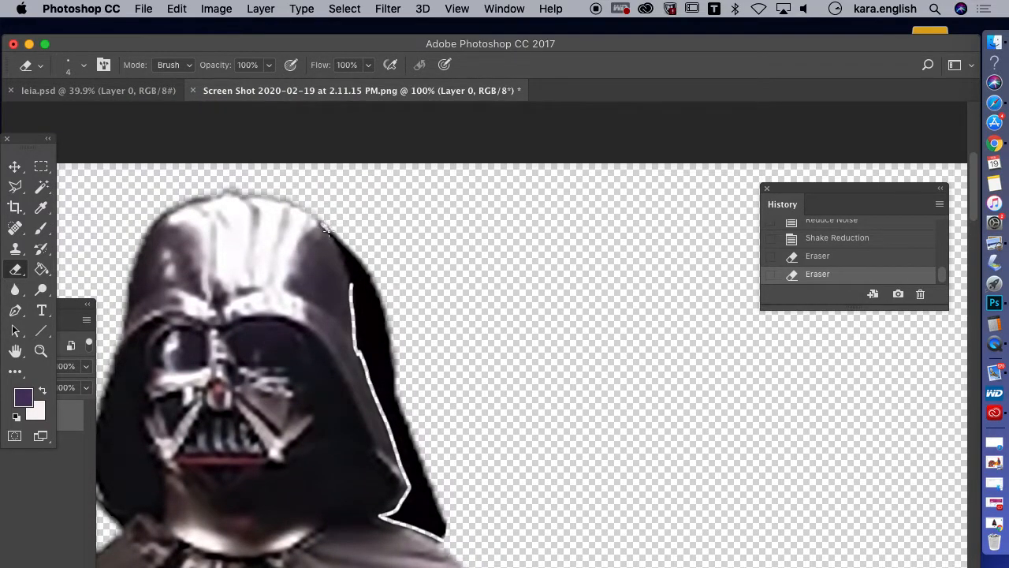
left_click(349, 293)
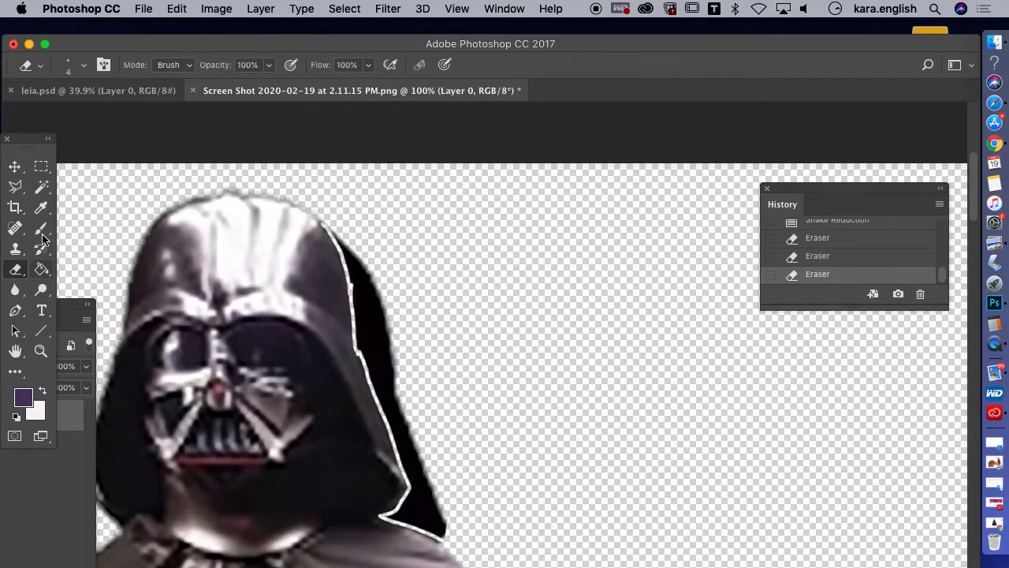
left_click(42, 189)
left_click(365, 306)
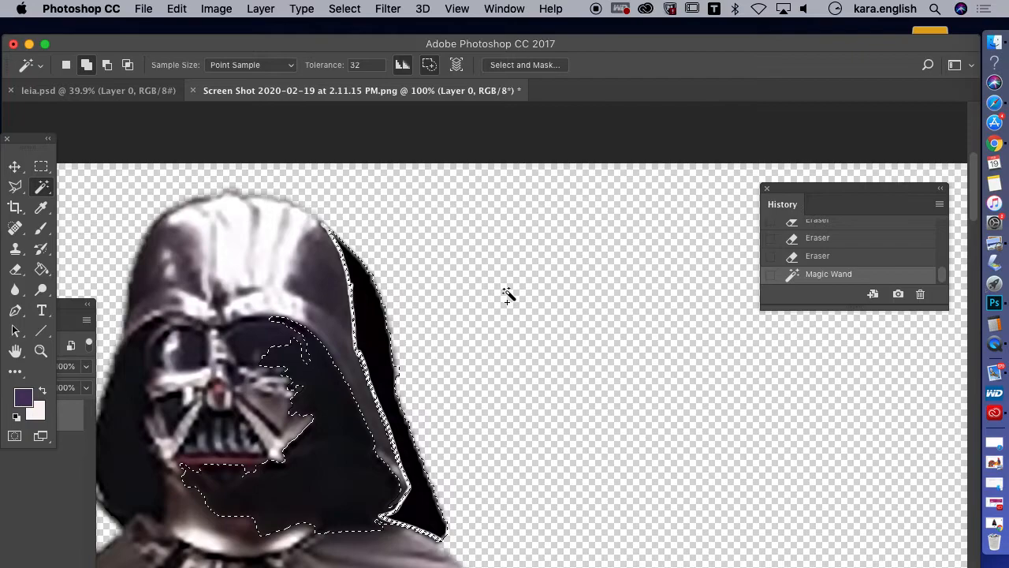
left_click(345, 8)
left_click(351, 43)
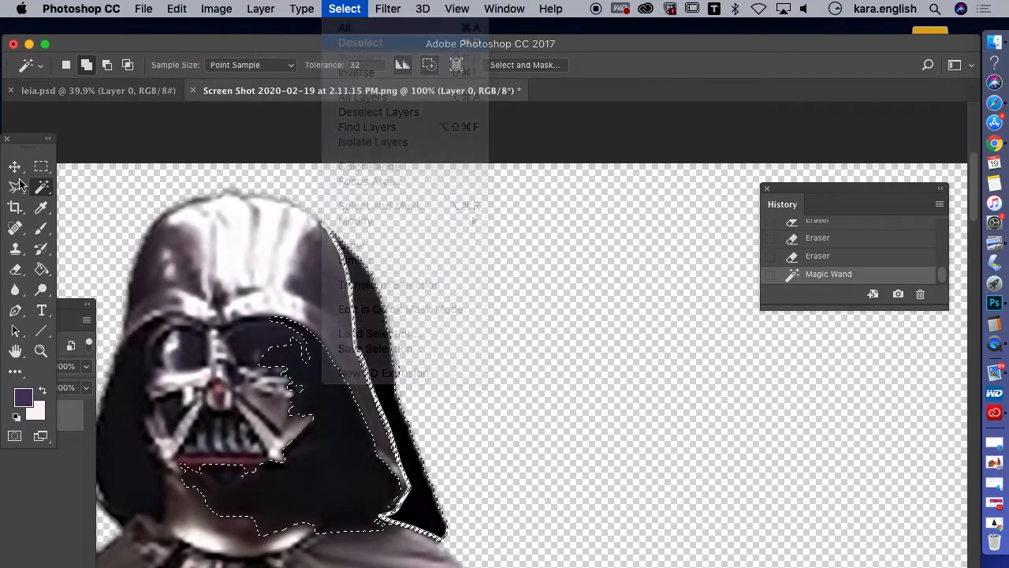
Select the black shadow beside the helmet with the Quick Selection tool, delete it in two sections, and clear the selection
left_click(42, 193)
left_click(118, 185)
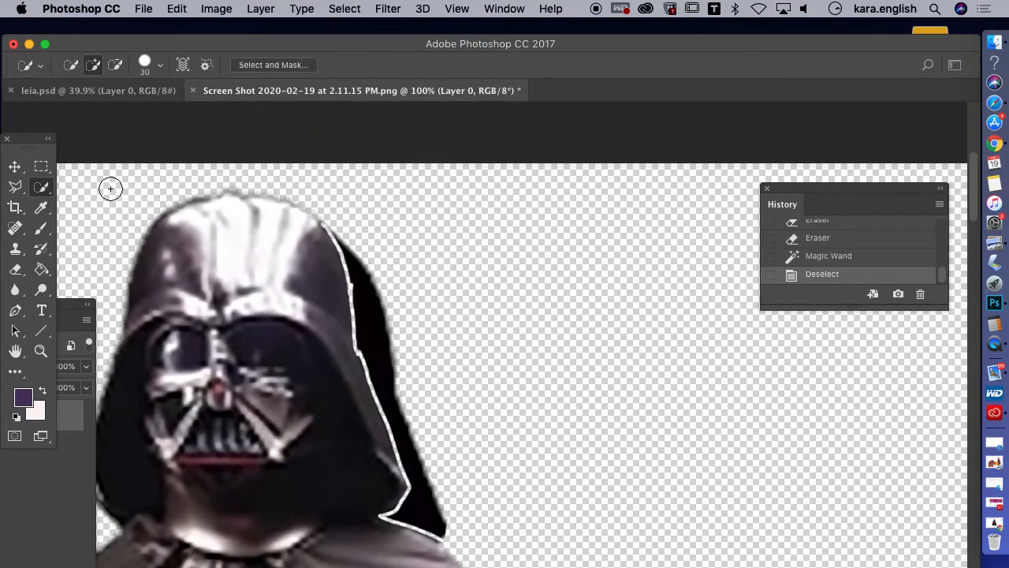
left_click_drag(372, 310, 394, 327)
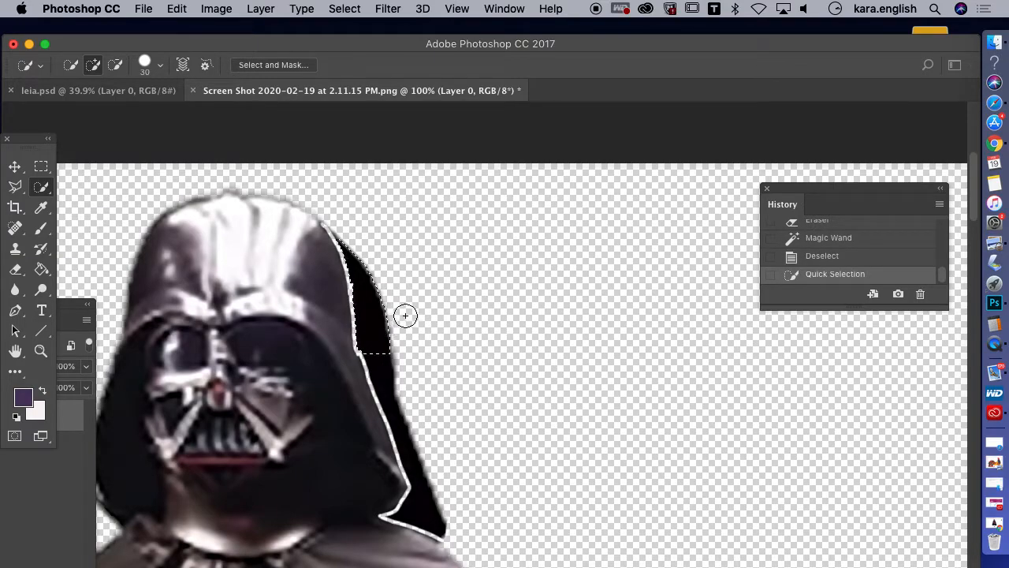
key("Delete")
left_click_drag(386, 347, 426, 501)
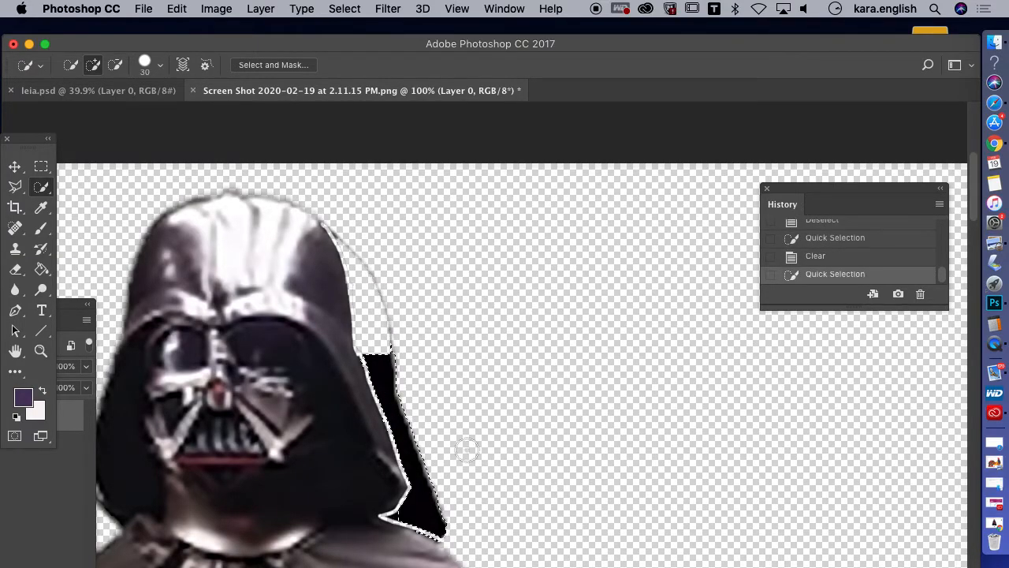
key("Delete")
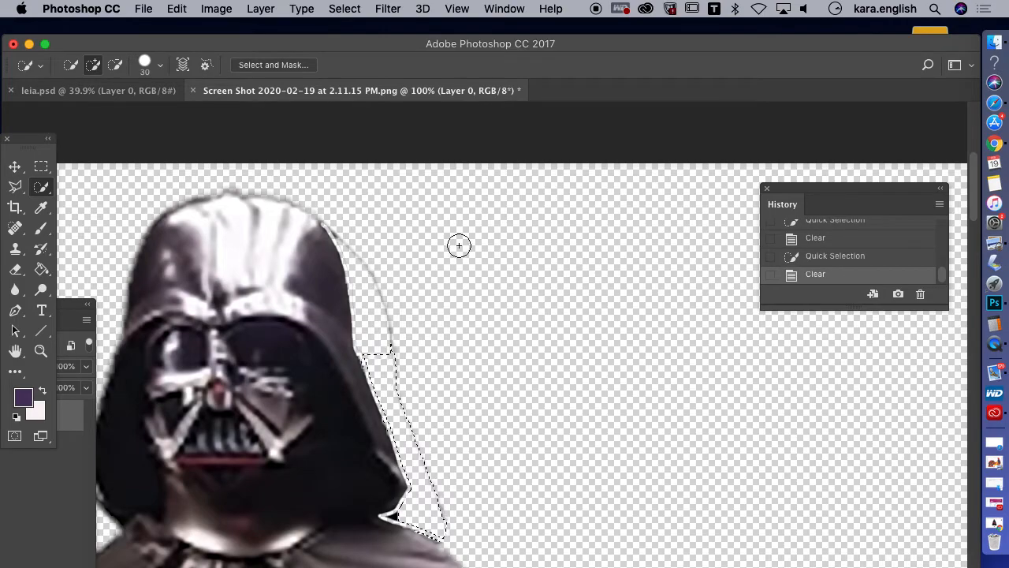
left_click(380, 10)
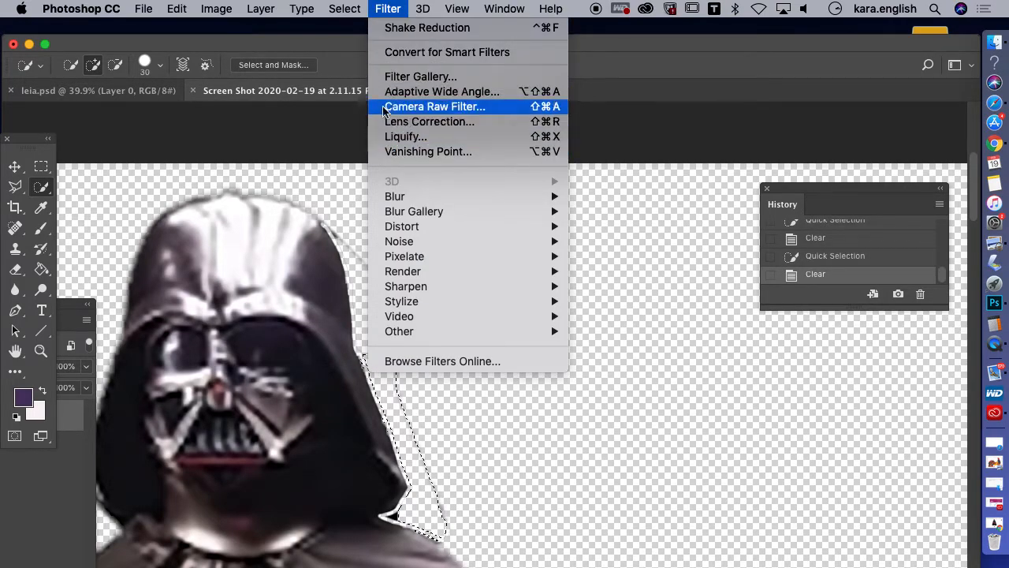
mouse_move(344, 9)
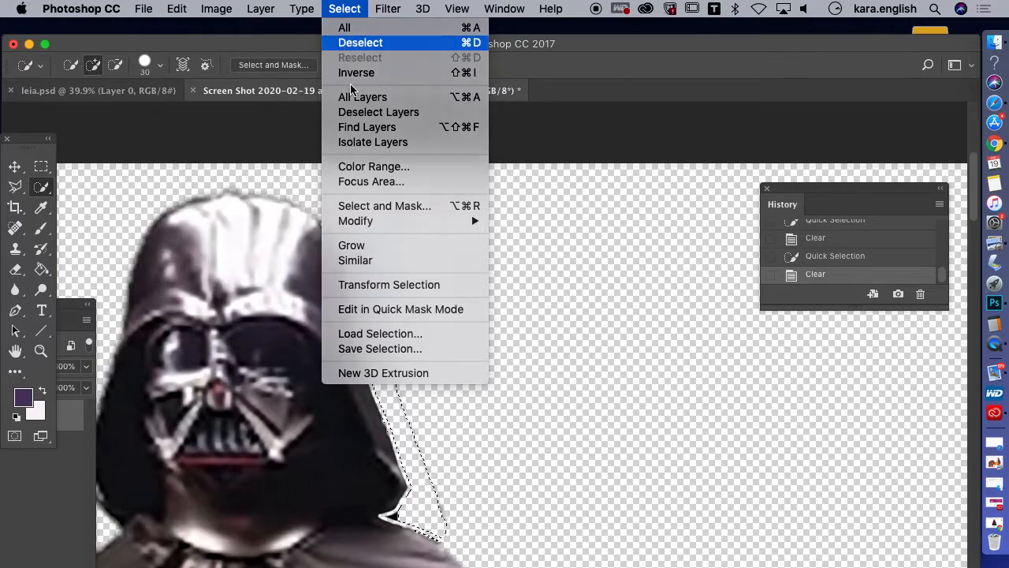
left_click(351, 41)
Quick-select the leftover strip along the helmet's edge, delete it, and deselect
mouse_move(407, 457)
left_mouse_down()
mouse_move(424, 478)
mouse_move(383, 293)
mouse_move(351, 231)
left_mouse_up()
key("Delete")
left_click(337, 9)
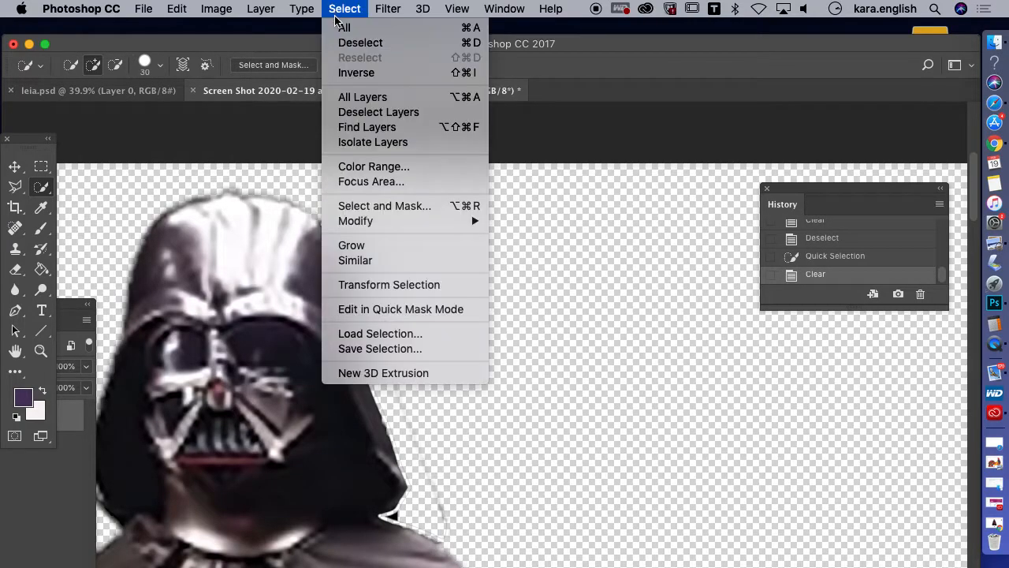
left_click(355, 42)
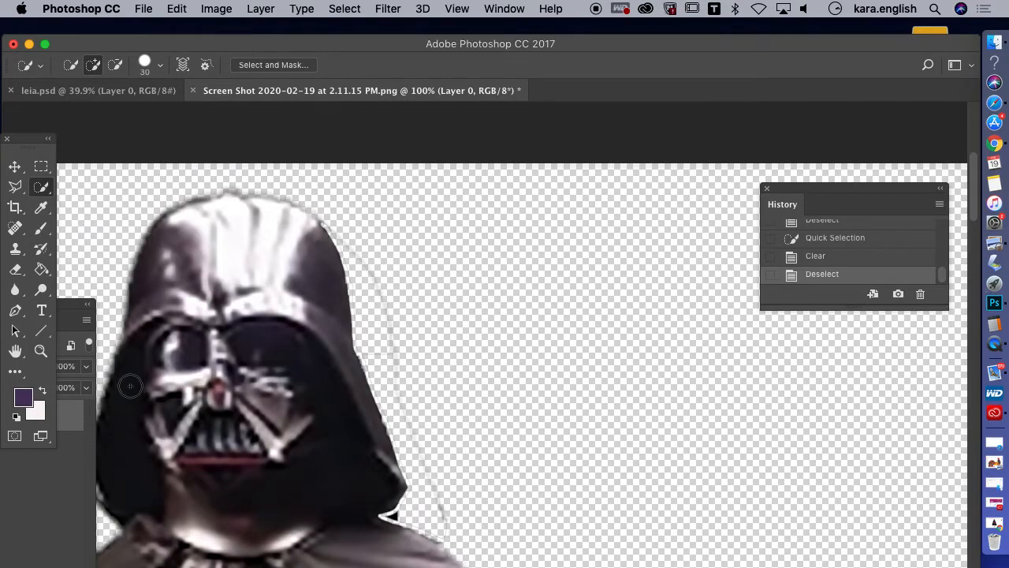
Set the foreground color to dark red #820917
left_click(22, 400)
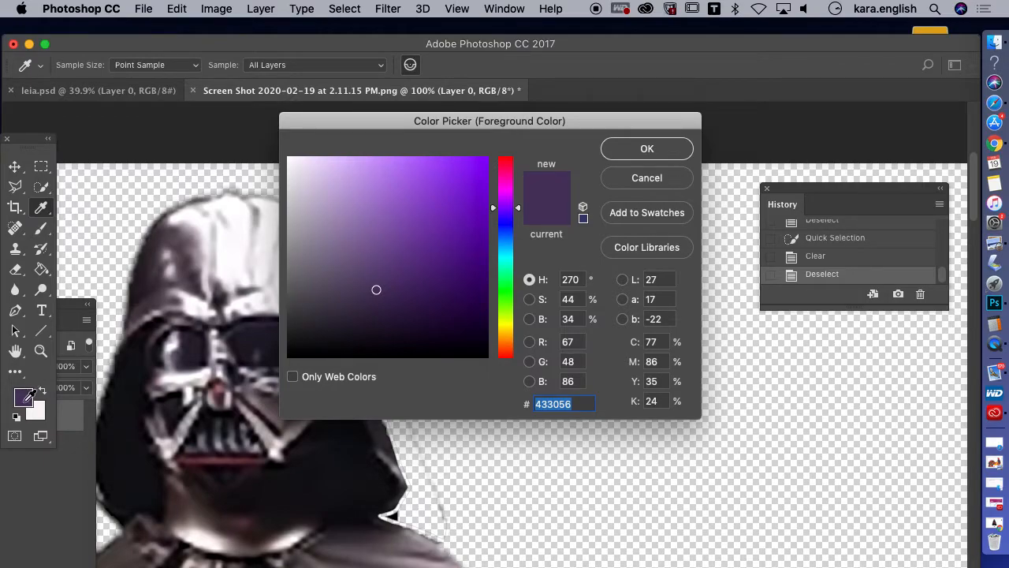
left_click(505, 162)
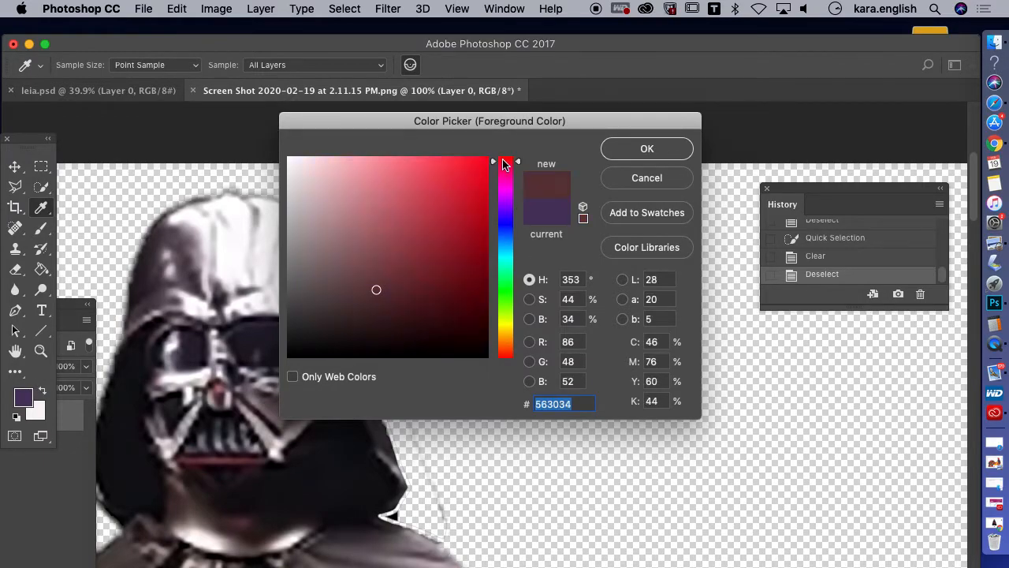
left_click(620, 158)
key("w")
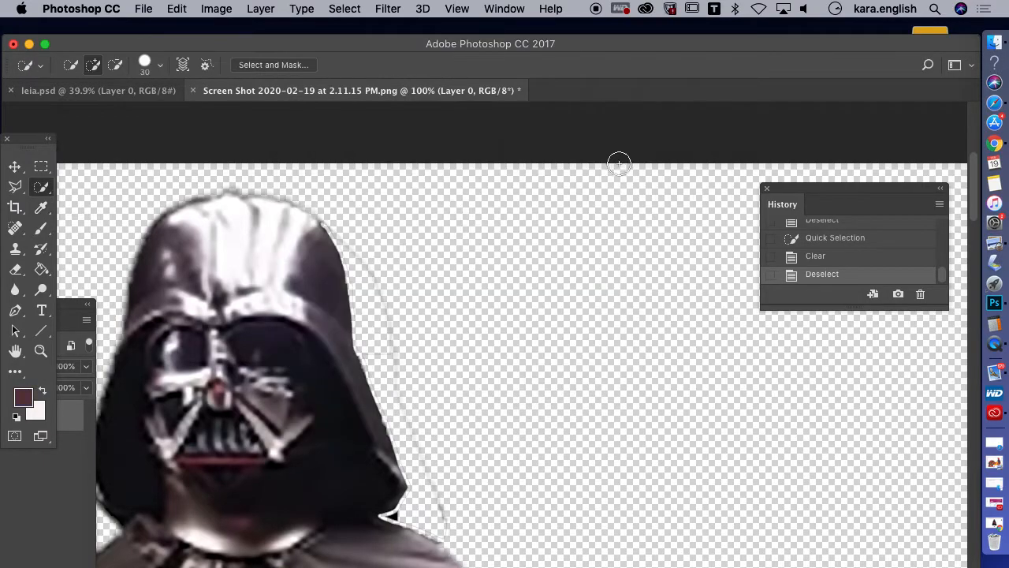
left_click(26, 400)
left_click(475, 254)
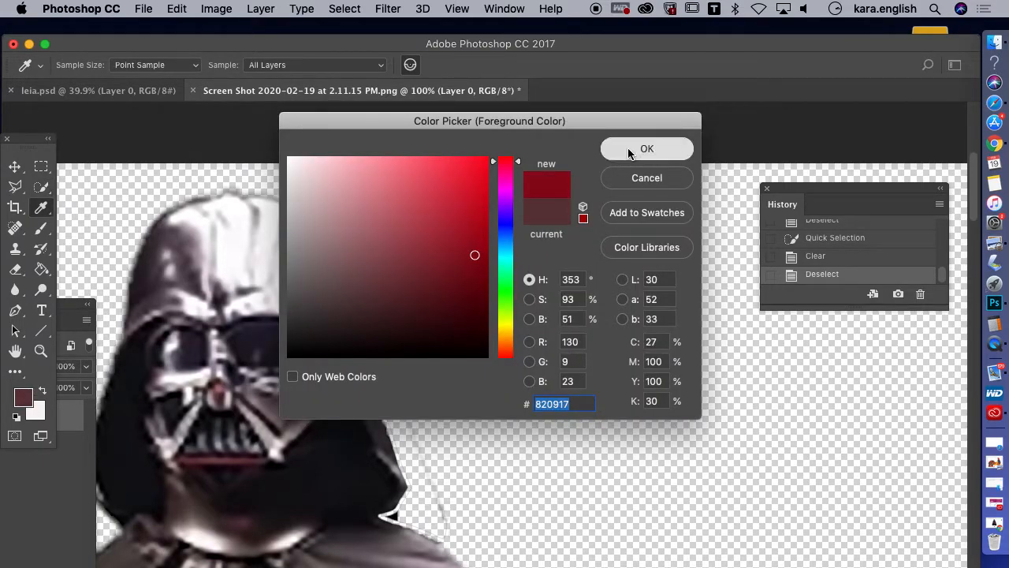
left_click(629, 152)
Add a new layer beneath the Darth Vader layer and fill it with the dark red foreground color
left_click_drag(62, 316, 445, 183)
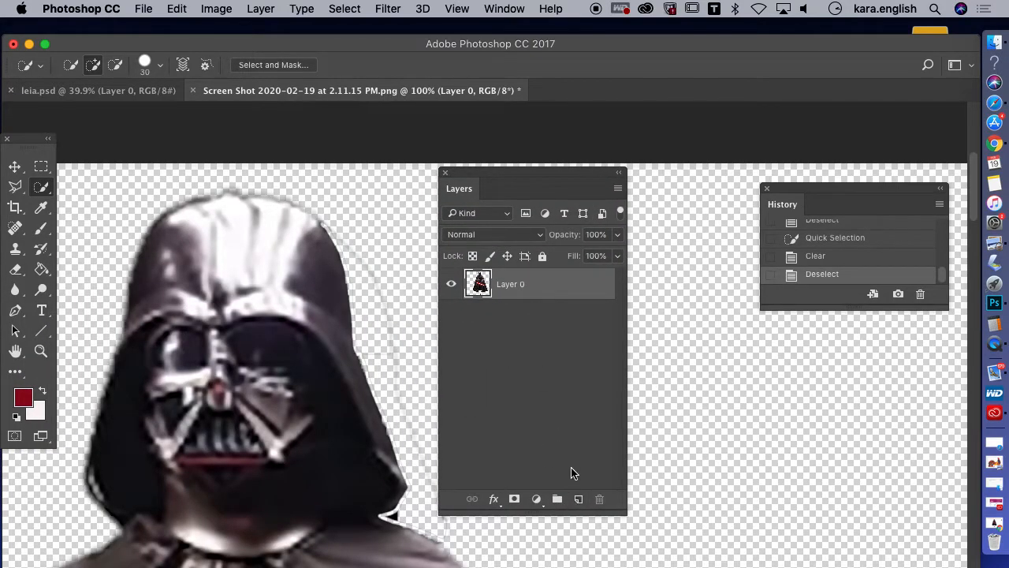
left_click(581, 500)
left_click_drag(512, 284, 496, 364)
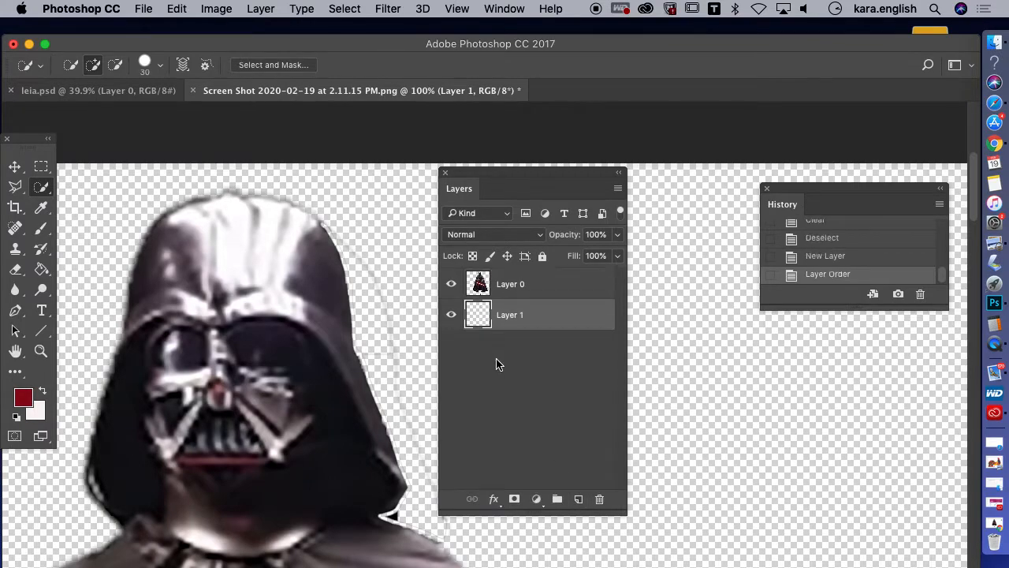
left_click(42, 269)
left_click(394, 323)
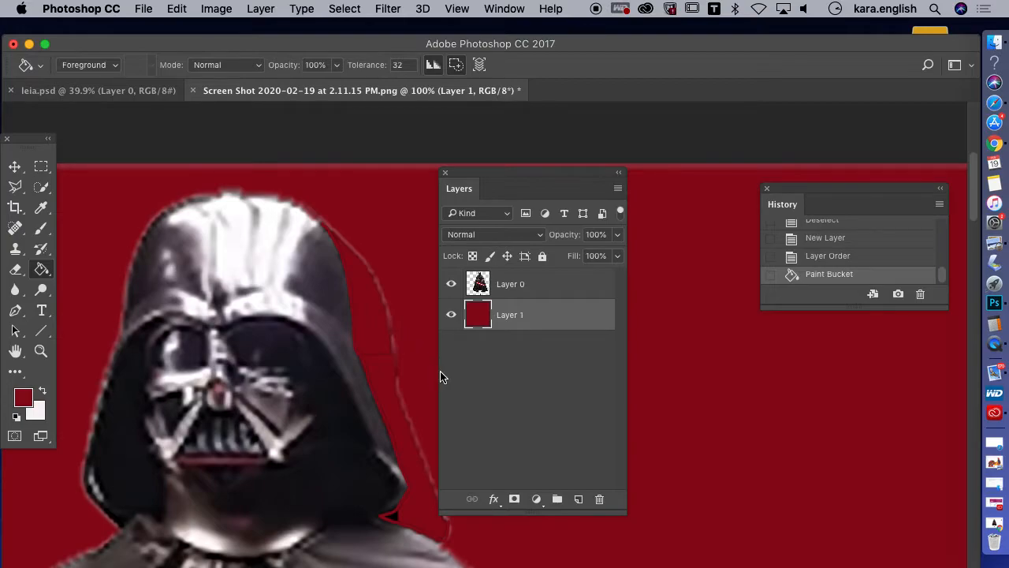
Switch to the Eraser and set its brush size to 33 px
left_click_drag(549, 178, 759, 187)
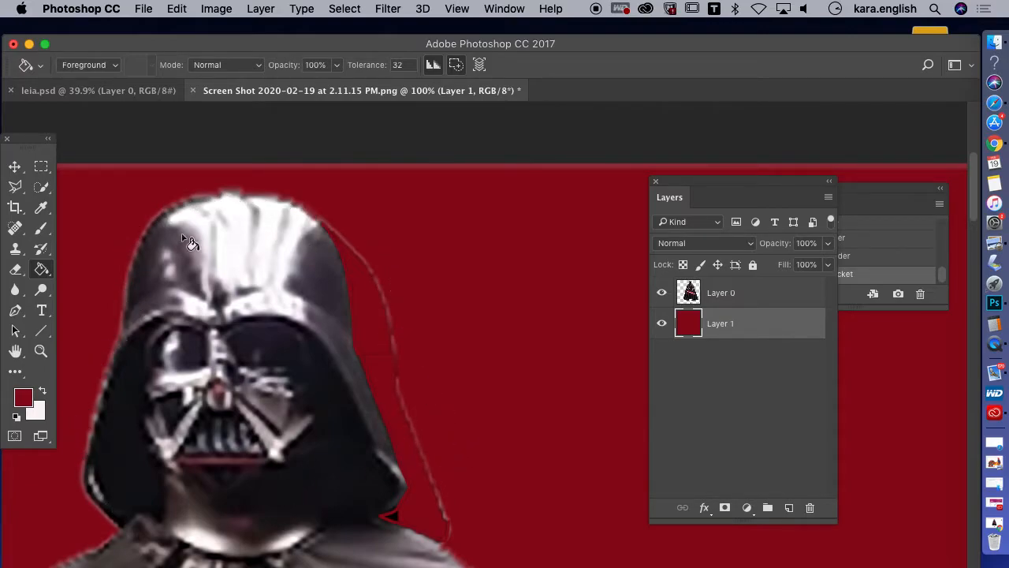
left_click(15, 269)
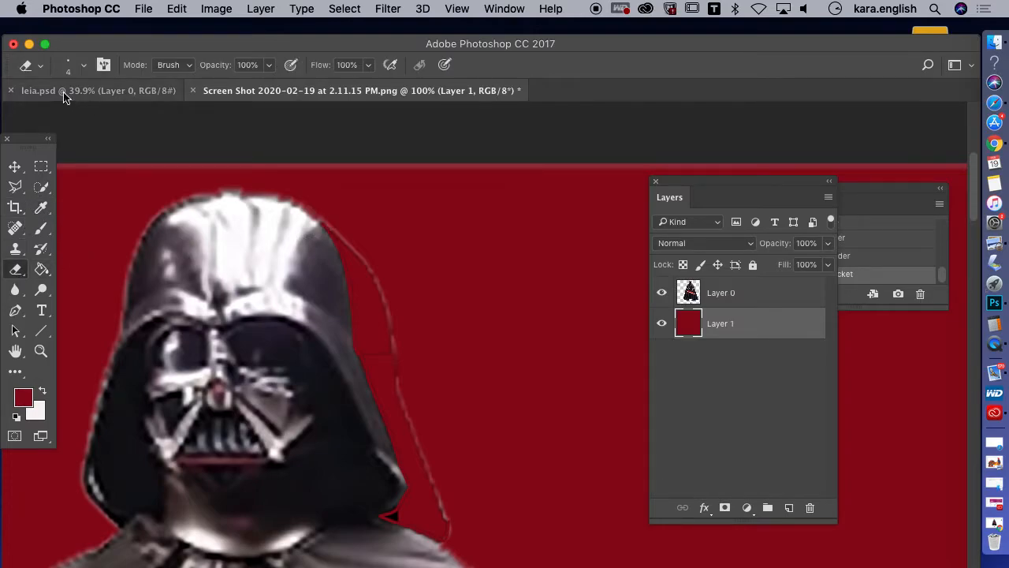
left_click(40, 66)
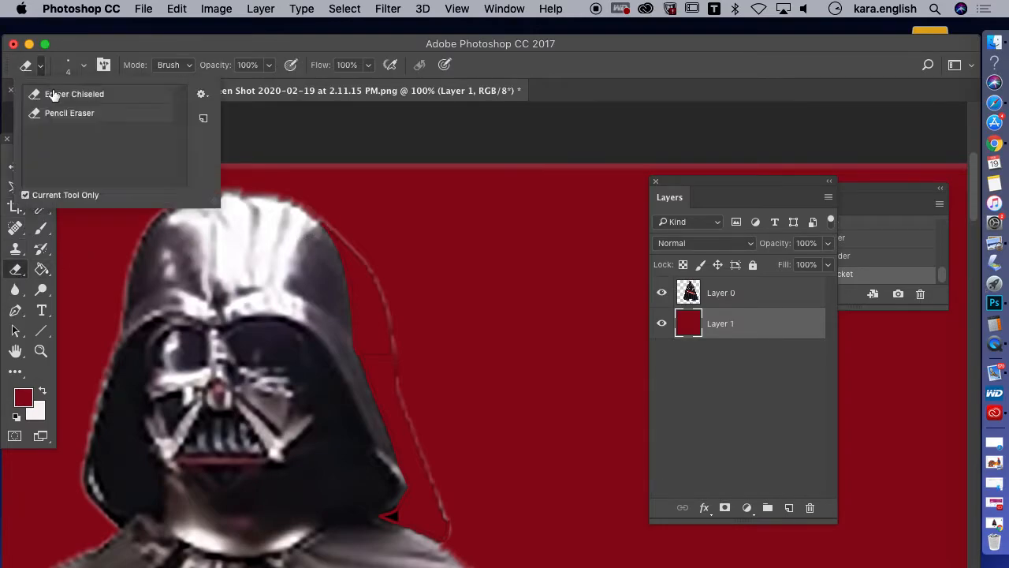
left_click(79, 248)
left_click(82, 66)
left_click_drag(92, 115, 106, 113)
left_click(306, 196)
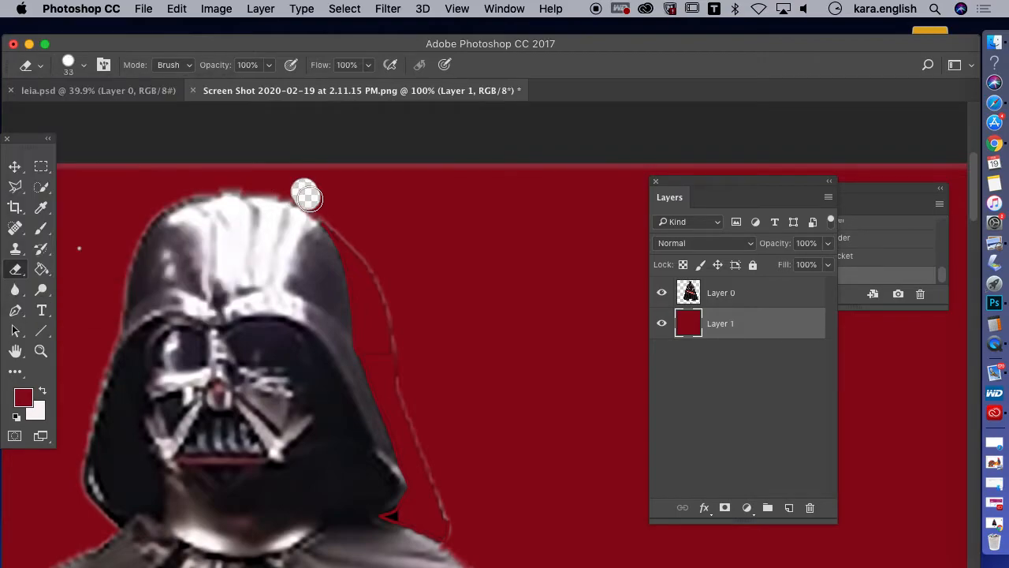
left_click(177, 9)
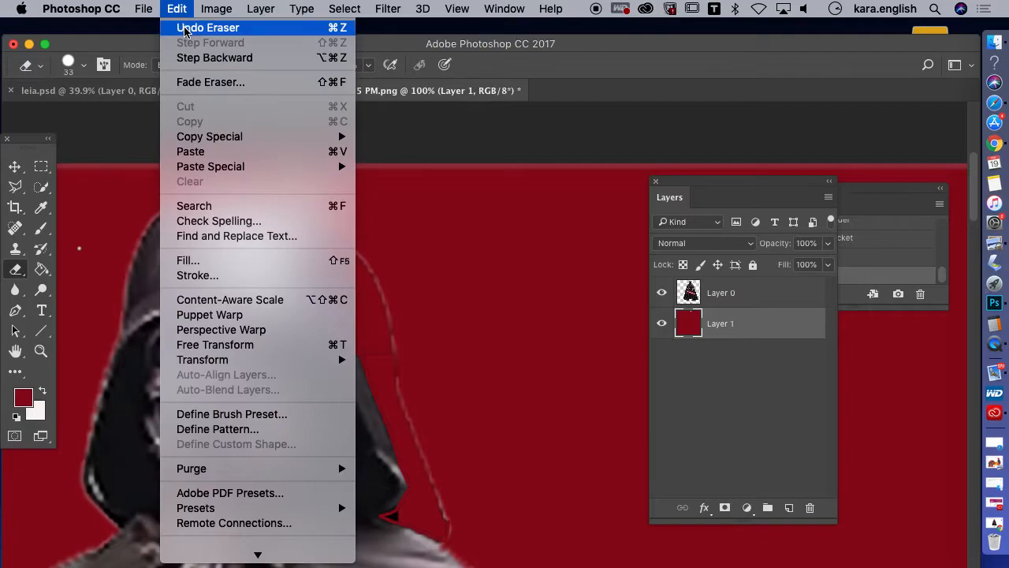
left_click(186, 31)
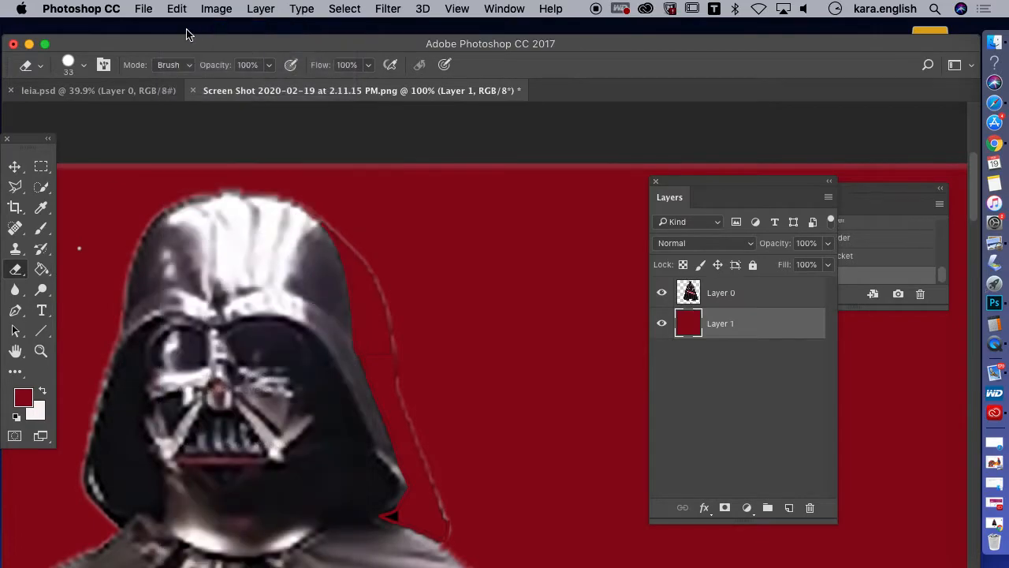
Erase the leftover outline and stray pixels around both sides and the top of the helmet on Layer 0
left_click(763, 299)
mouse_move(219, 182)
left_mouse_down()
mouse_move(291, 192)
mouse_move(330, 215)
mouse_move(377, 331)
mouse_move(390, 279)
mouse_move(397, 391)
mouse_move(459, 485)
left_mouse_up()
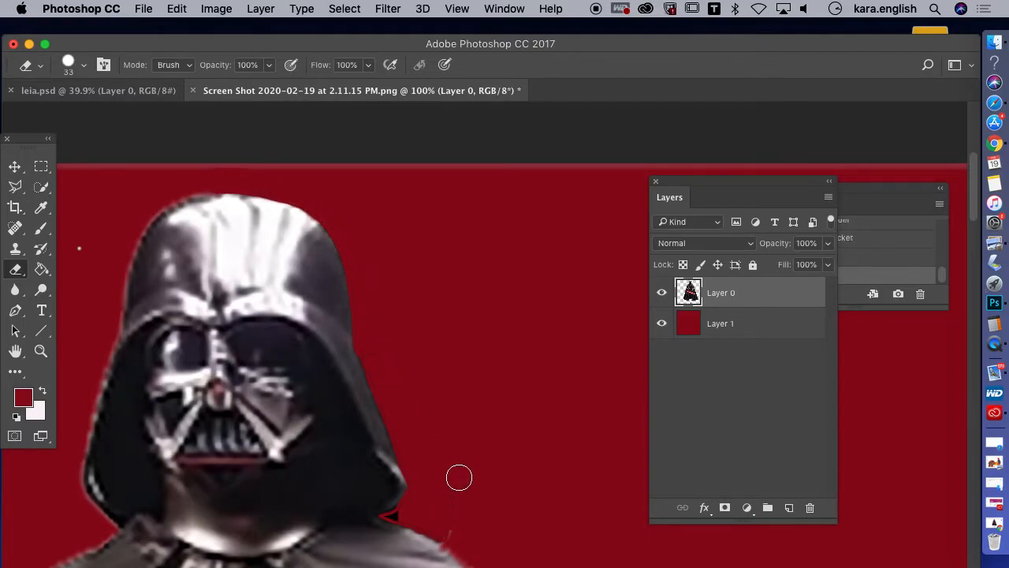
mouse_move(359, 266)
left_mouse_down()
mouse_move(368, 342)
mouse_move(403, 430)
mouse_move(364, 337)
left_mouse_up()
mouse_move(397, 417)
left_mouse_down()
mouse_move(424, 509)
mouse_move(447, 526)
left_mouse_up()
mouse_move(172, 189)
left_mouse_down()
mouse_move(204, 186)
mouse_move(162, 198)
mouse_move(130, 229)
mouse_move(100, 360)
left_mouse_up()
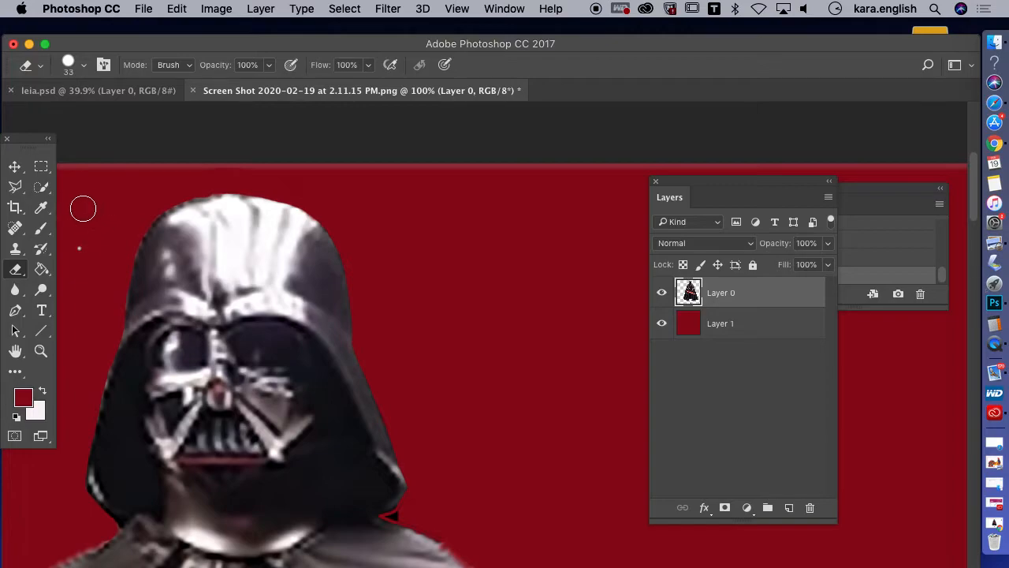
left_click_drag(23, 146, 541, 160)
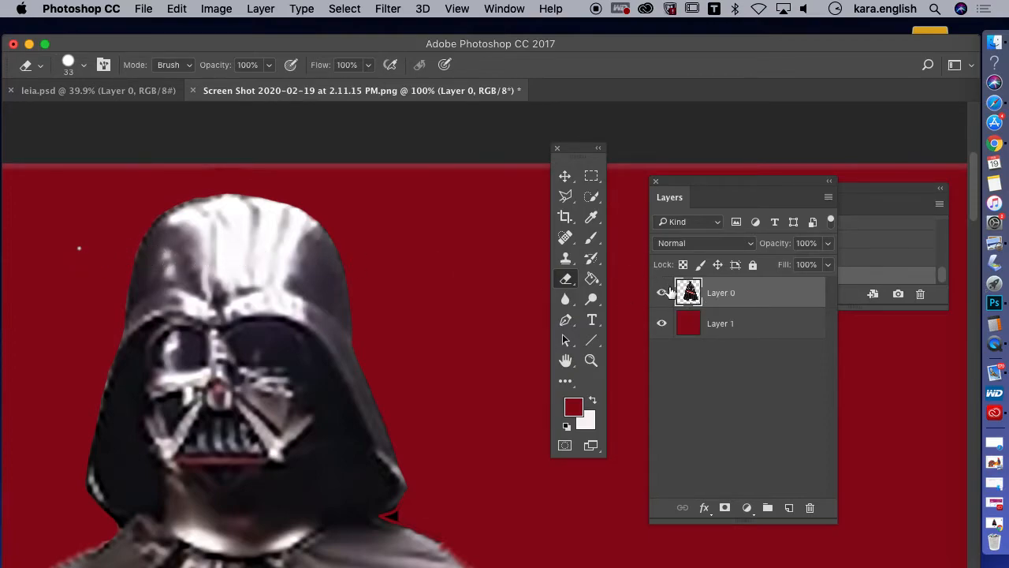
Make Layer 1 the active layer and switch to the Clone Stamp tool
left_click(724, 325)
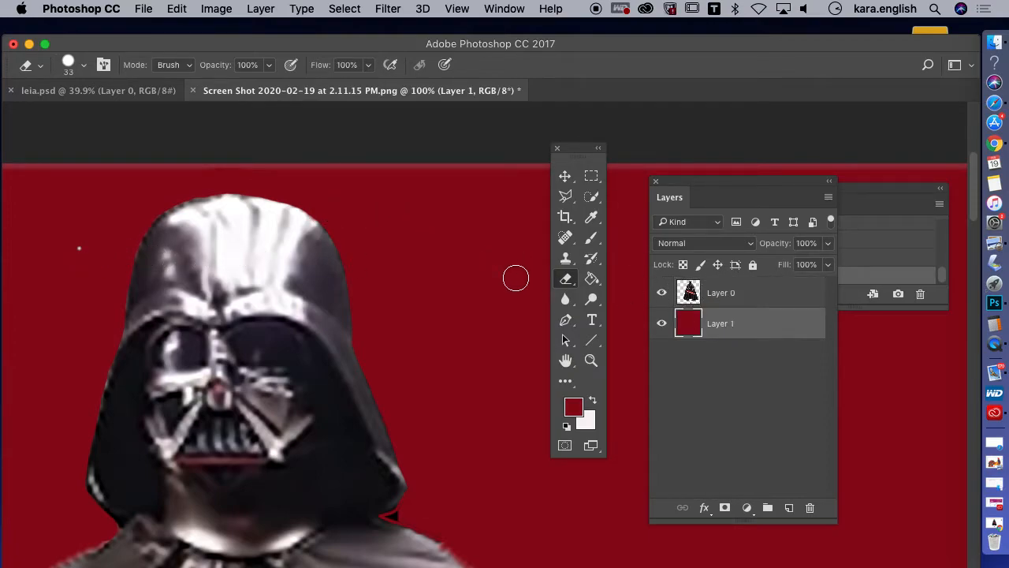
left_click(566, 300)
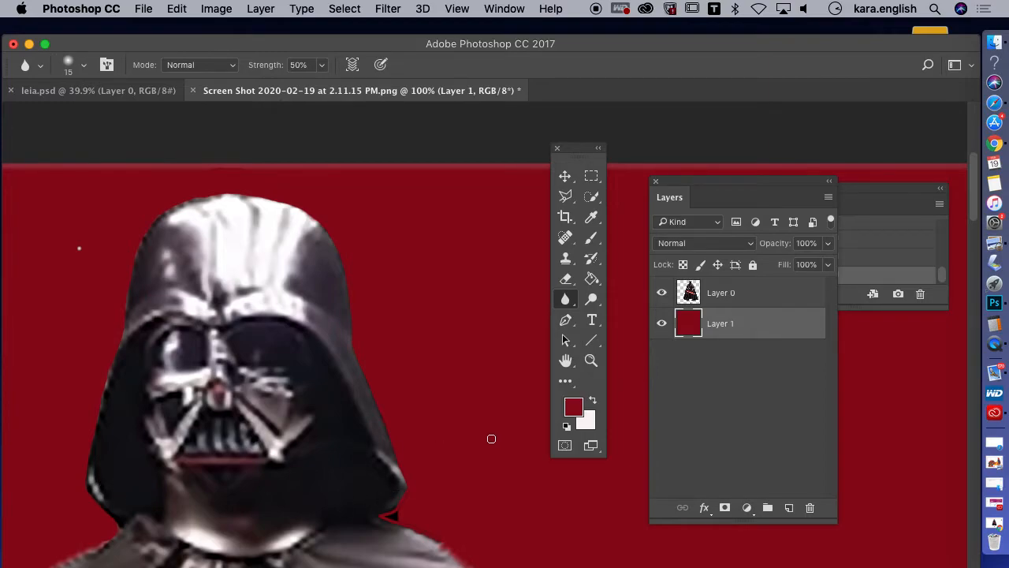
left_click(567, 259)
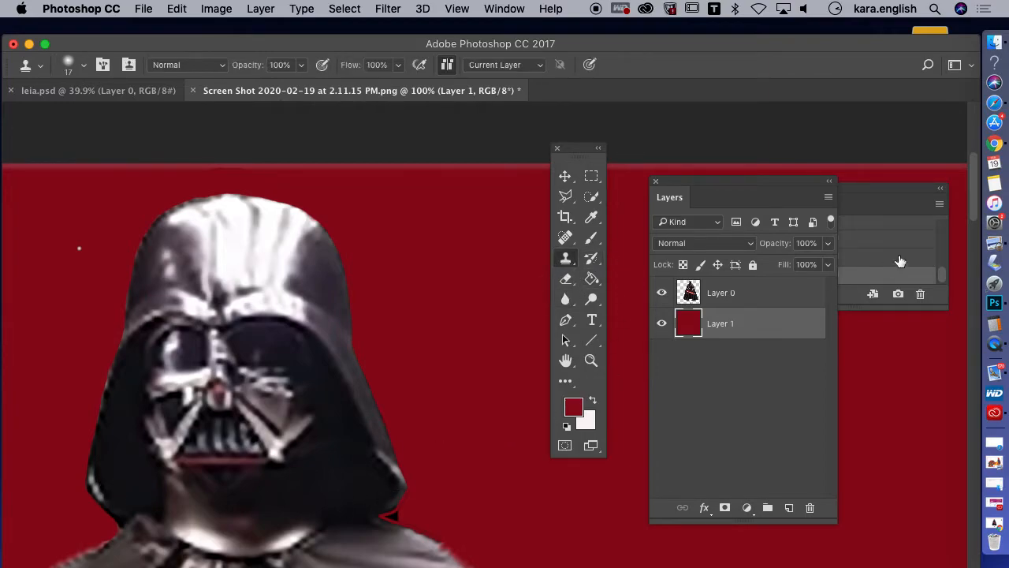
scroll(959, 206, "down", 10)
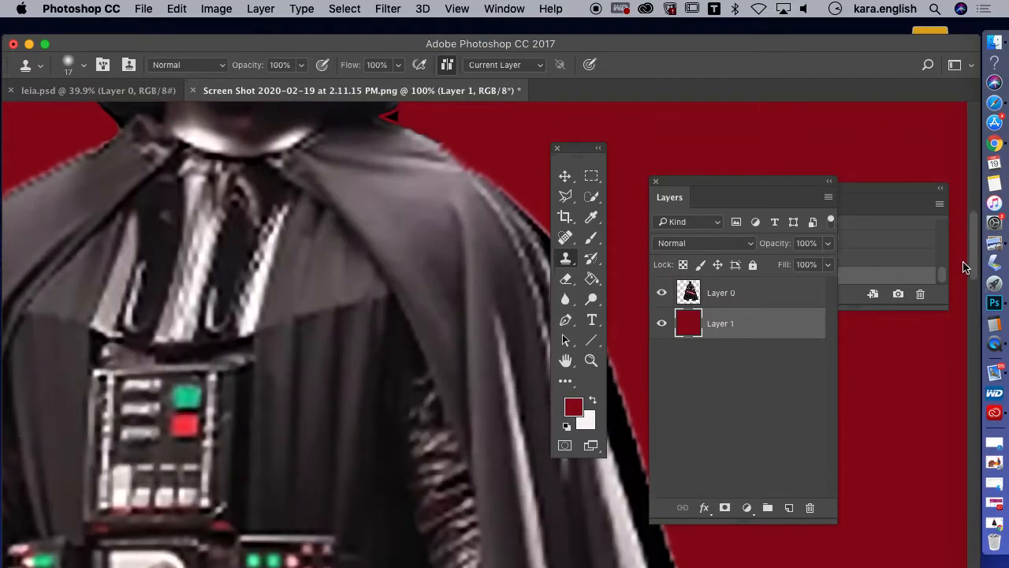
scroll(959, 308, "down", 5)
scroll(954, 237, "up", 10)
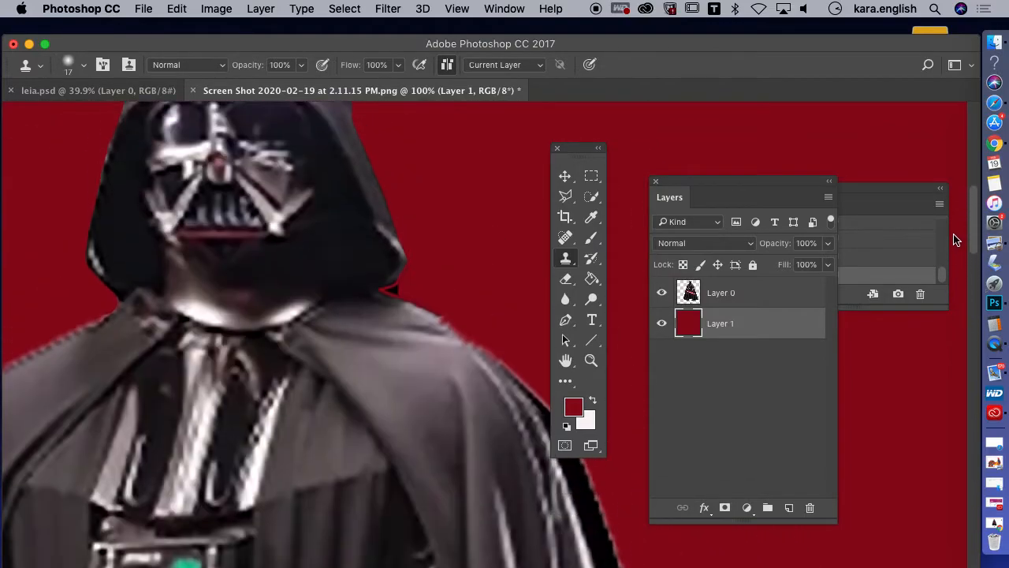
left_click(457, 8)
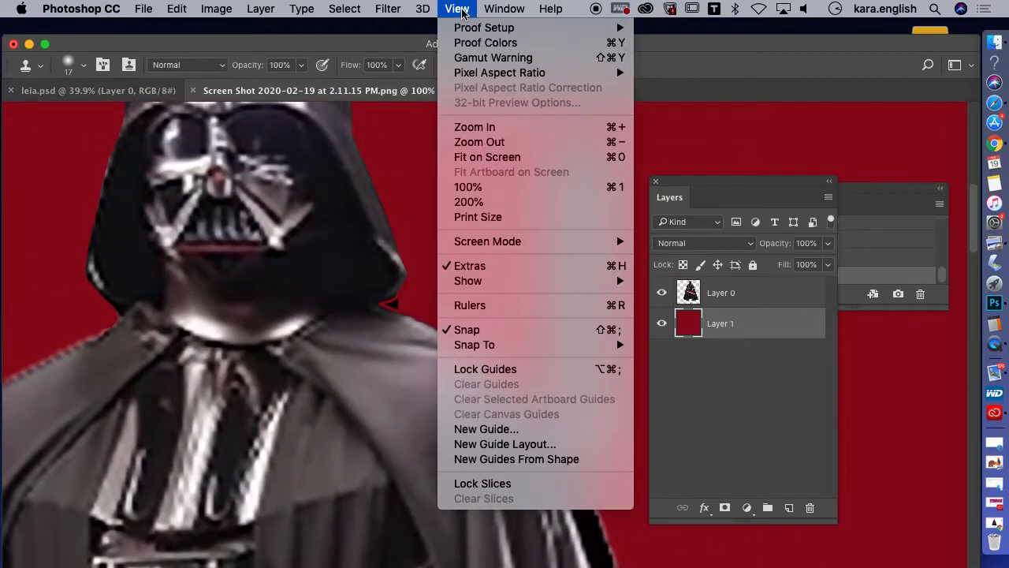
left_click(460, 188)
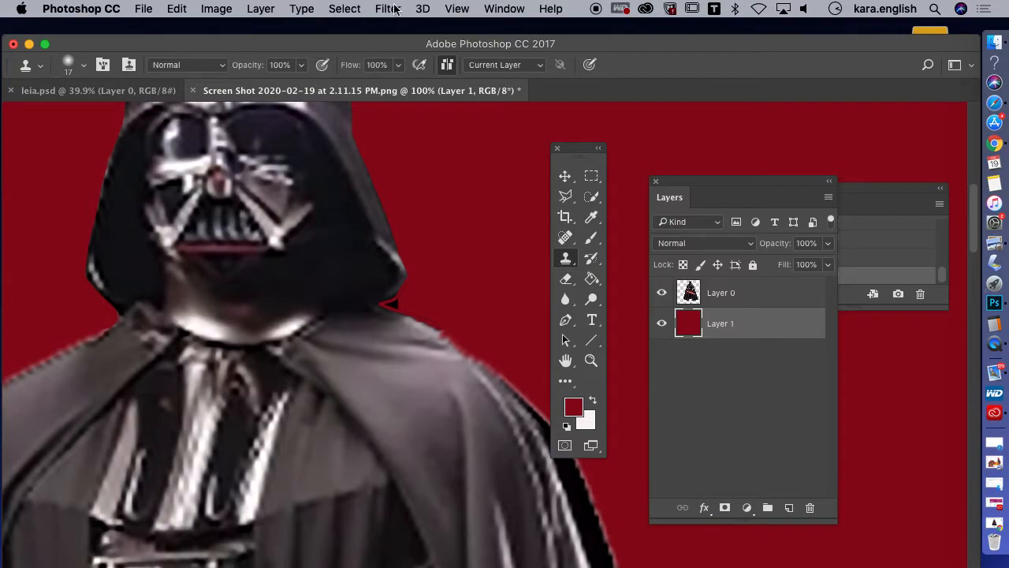
left_click(456, 9)
left_click(459, 187)
left_click(392, 11)
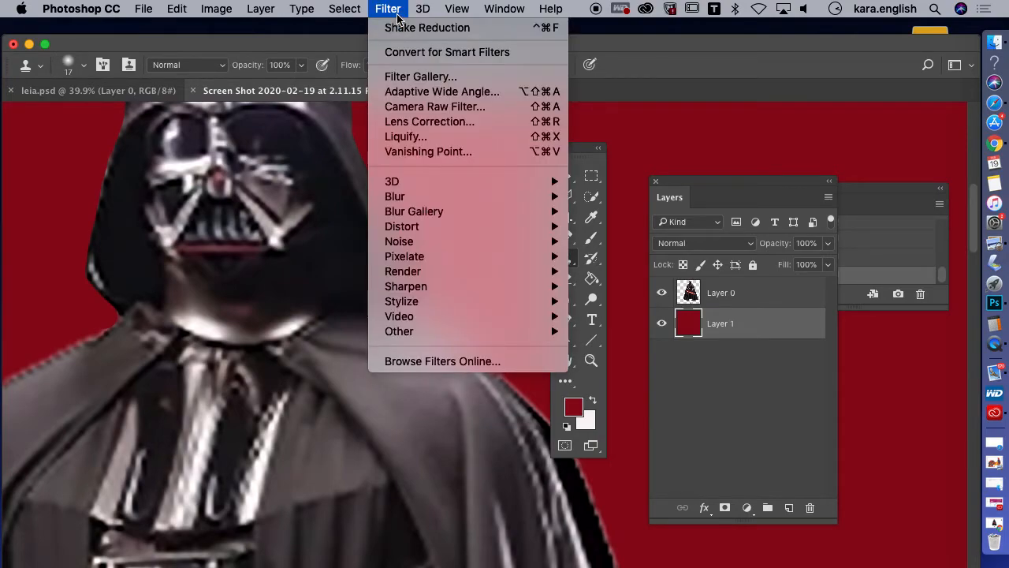
left_click(450, 13)
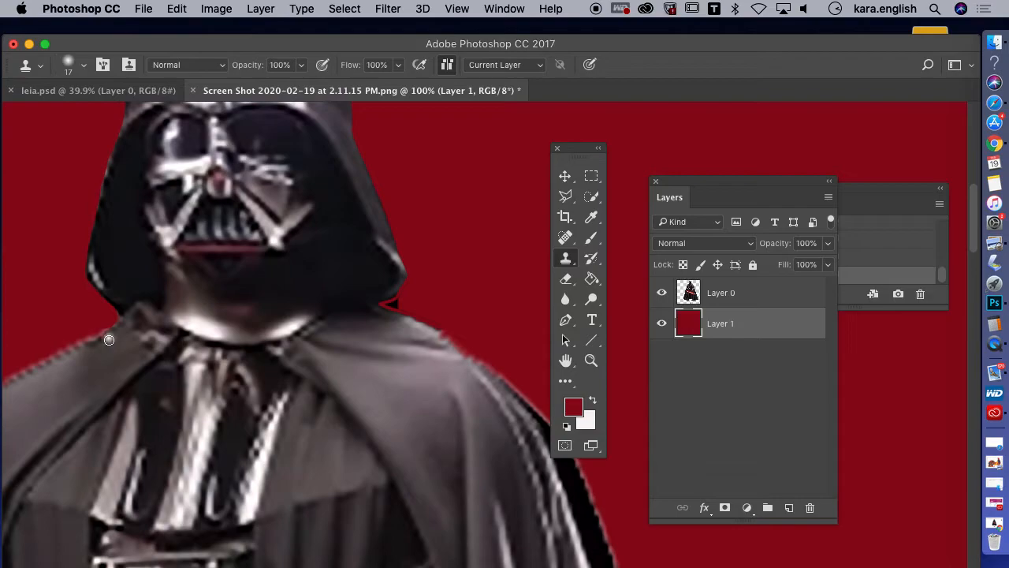
left_click(388, 8)
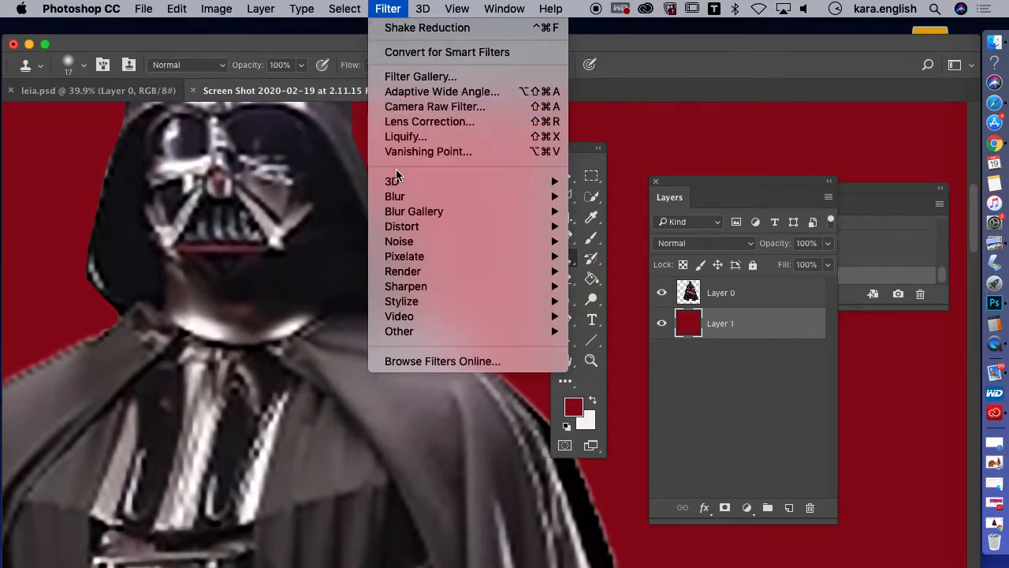
left_click(423, 78)
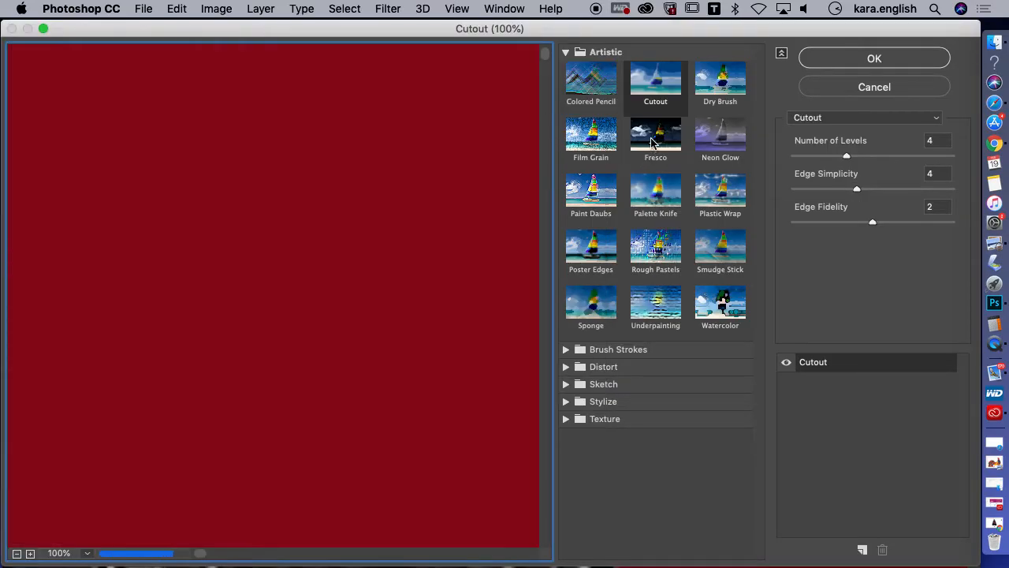
left_click(653, 142)
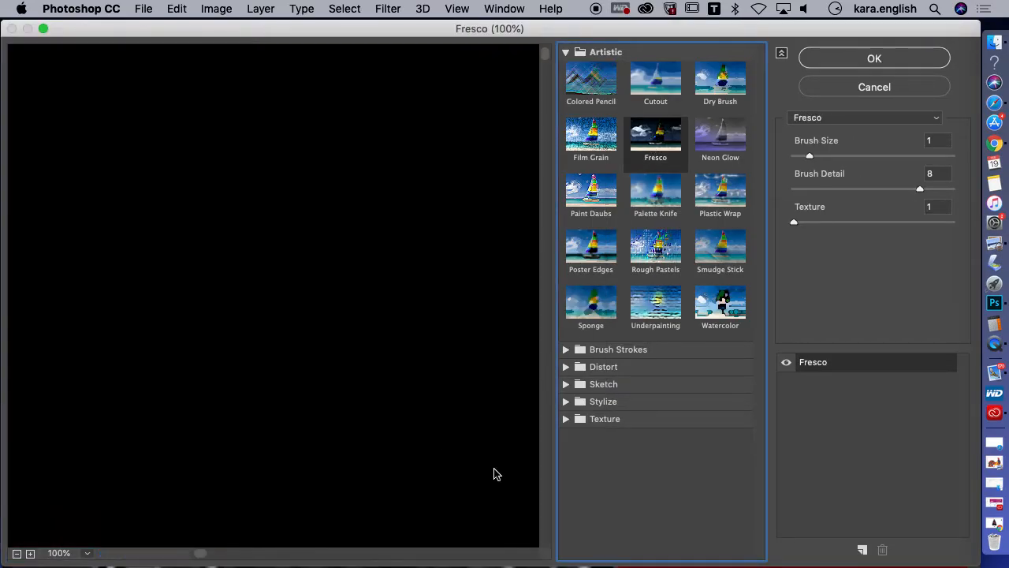
left_click(18, 553)
left_click(18, 553)
left_click(17, 553)
left_click(17, 554)
left_click(17, 553)
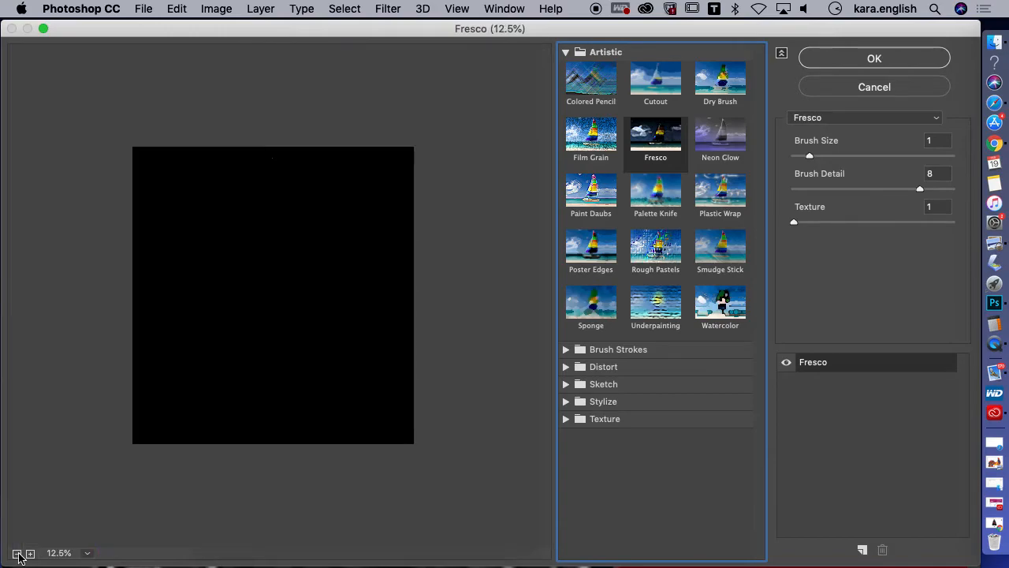
left_click(880, 90)
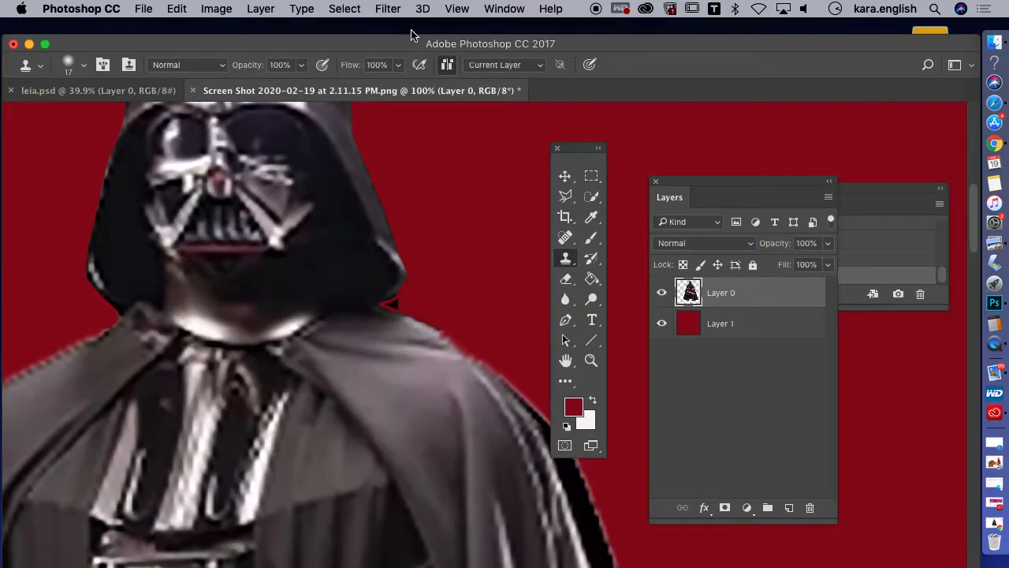
Apply the Artistic Cutout filter from the Filter Gallery to Layer 0, previewing the whole figure at 25%
left_click(396, 11)
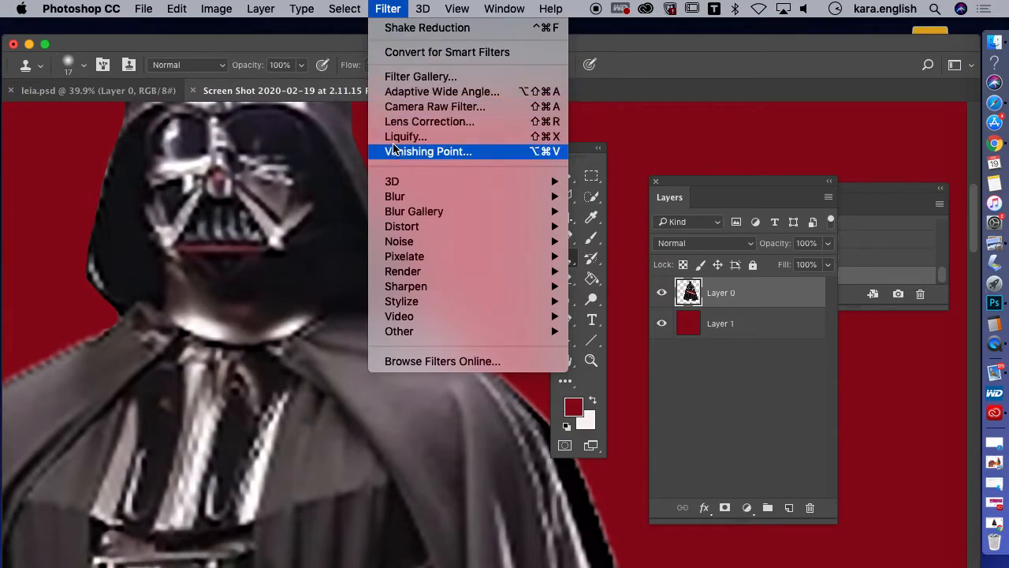
left_click(398, 77)
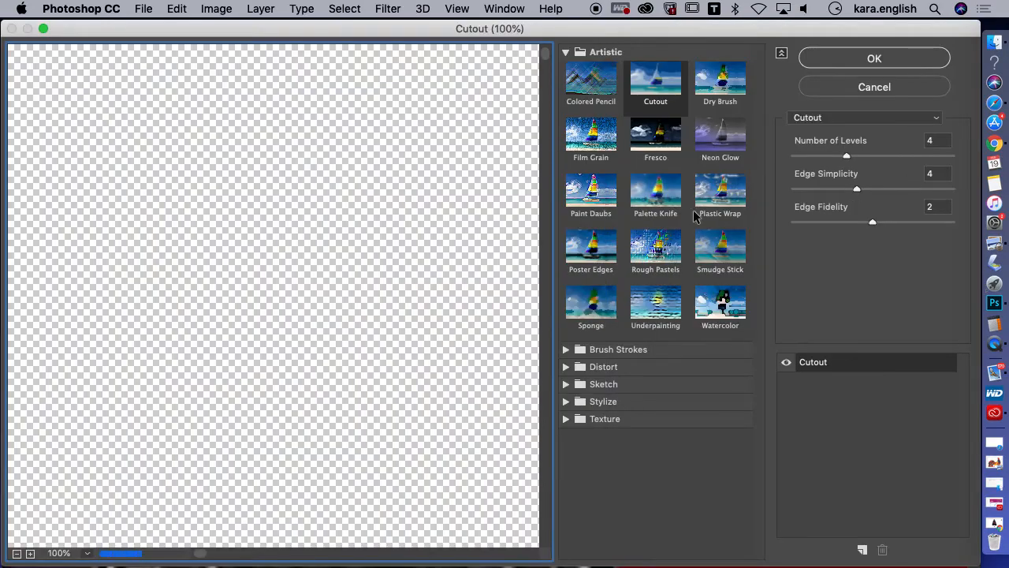
left_click(660, 83)
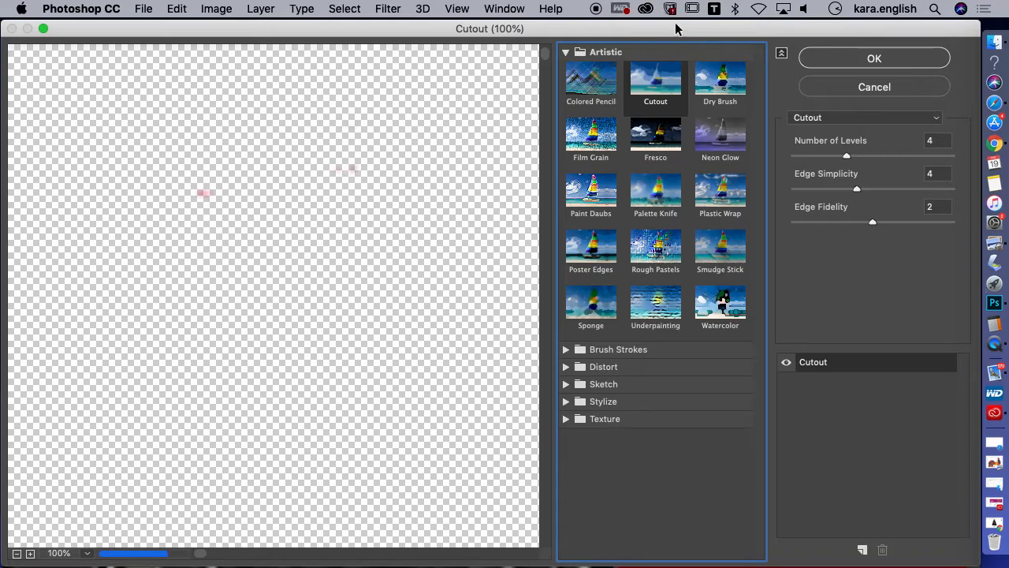
left_click_drag(675, 29, 744, 30)
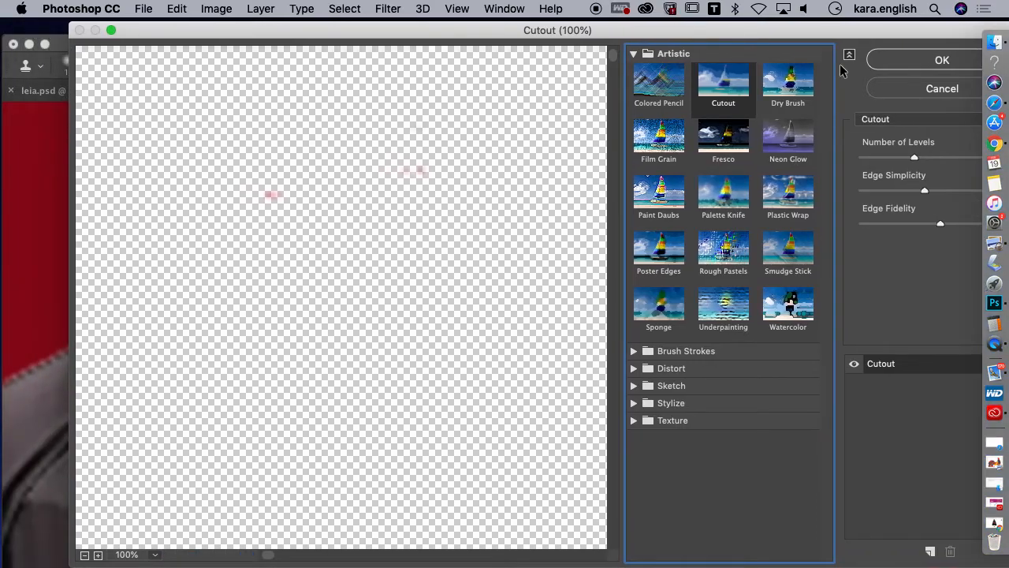
left_click(84, 555)
left_click(84, 555)
left_click(84, 555)
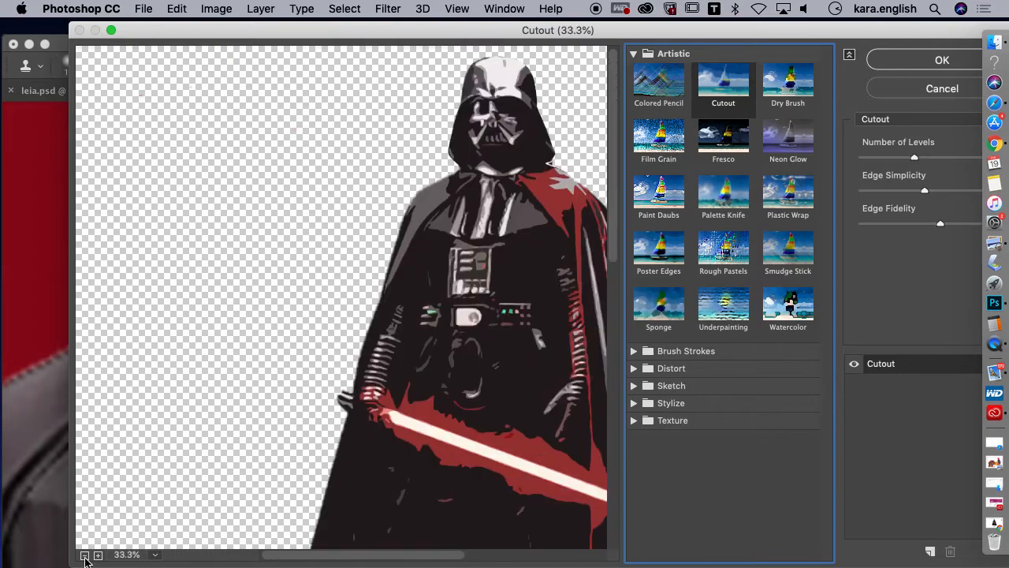
left_click(84, 555)
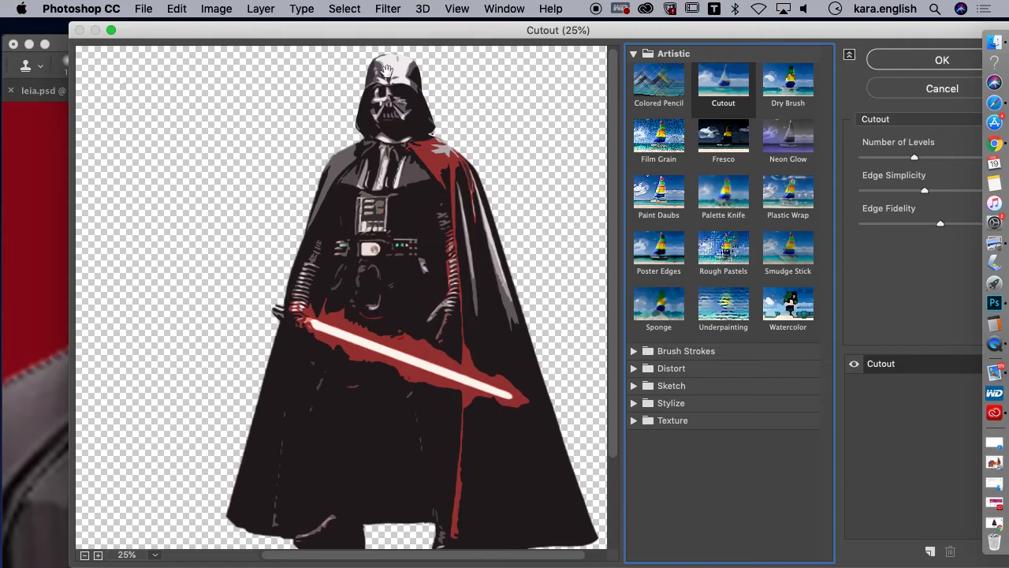
left_click(938, 63)
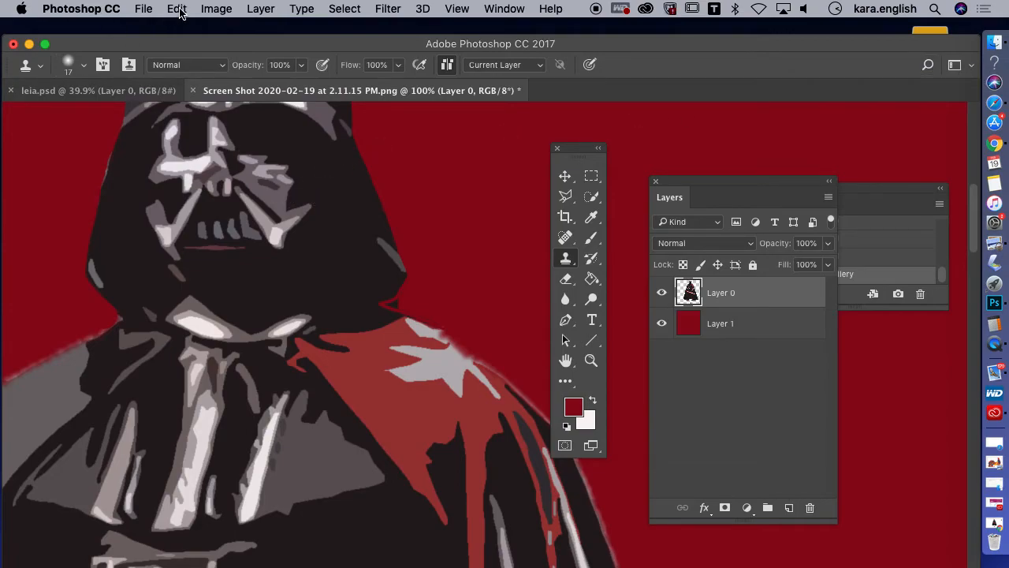
Try fading the Cutout filter to a lower opacity, and undo the filter on Layer 0
scroll(187, 302, "up", 3)
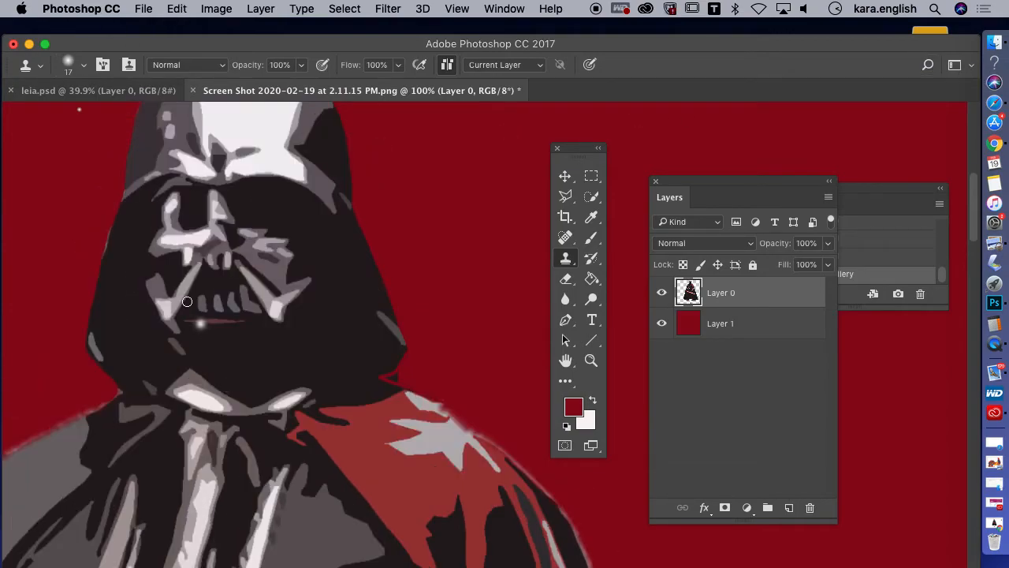
left_click(177, 9)
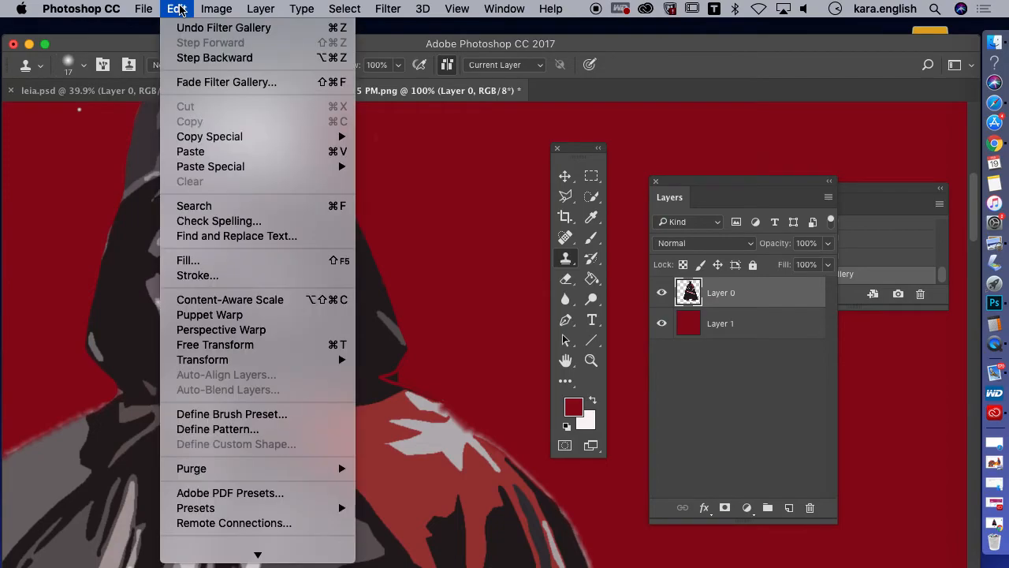
left_click(186, 82)
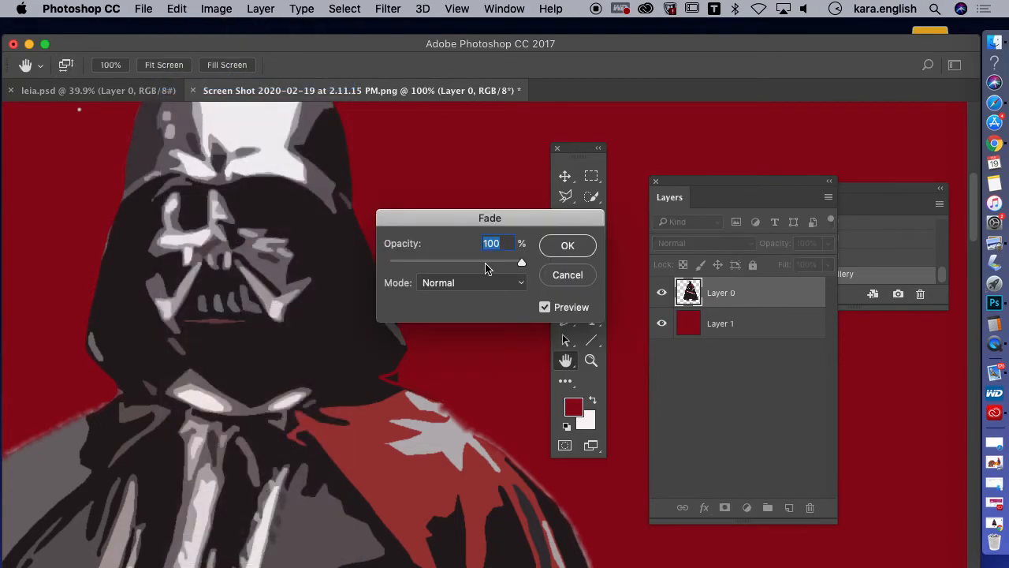
left_click_drag(514, 264, 483, 268)
left_click(569, 275)
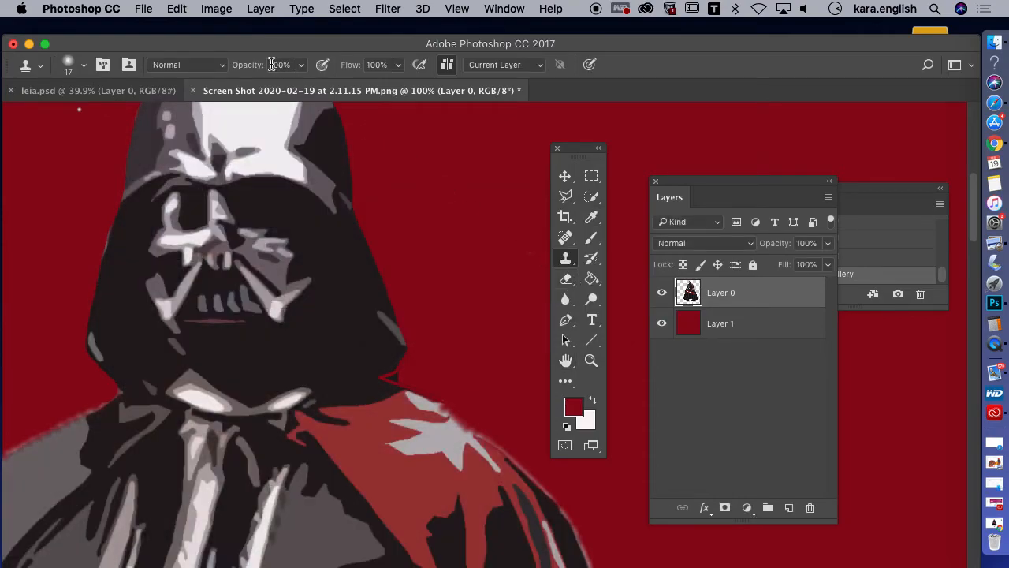
left_click(180, 11)
left_click(175, 60)
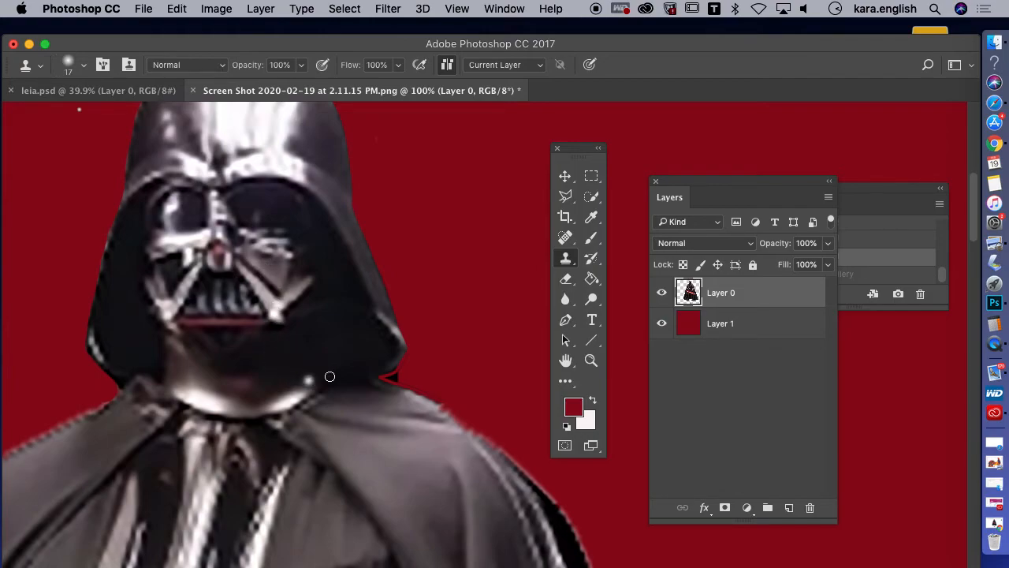
left_click_drag(976, 213, 908, 169)
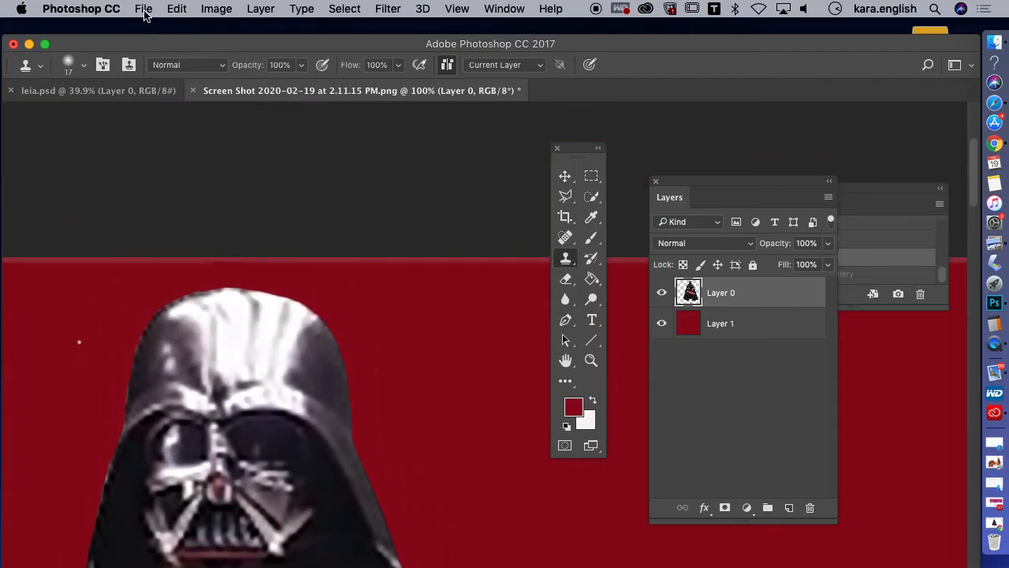
Switch to QuickTime Player and end the screen recording
left_click(980, 347)
right_click(980, 350)
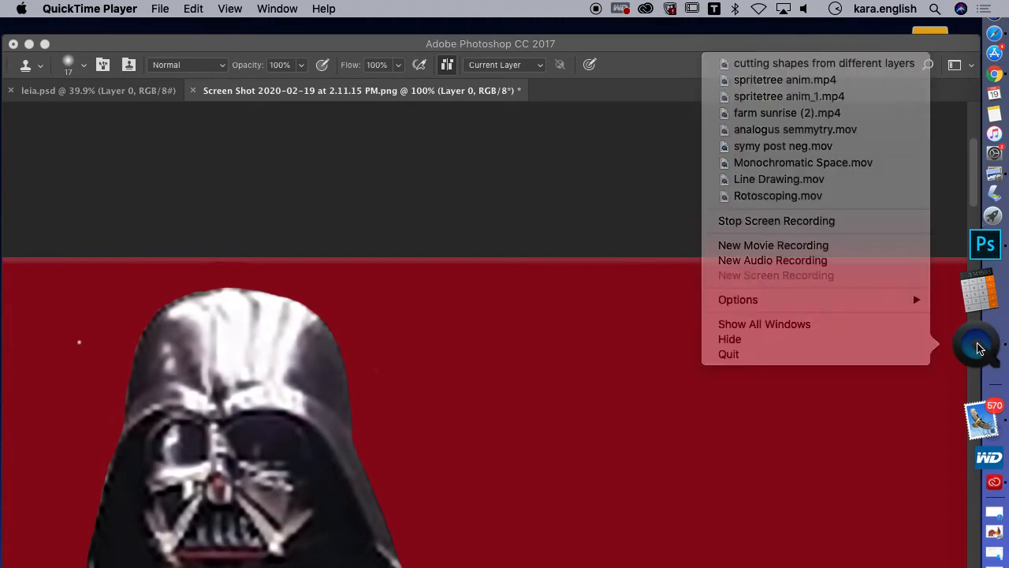
left_click(817, 363)
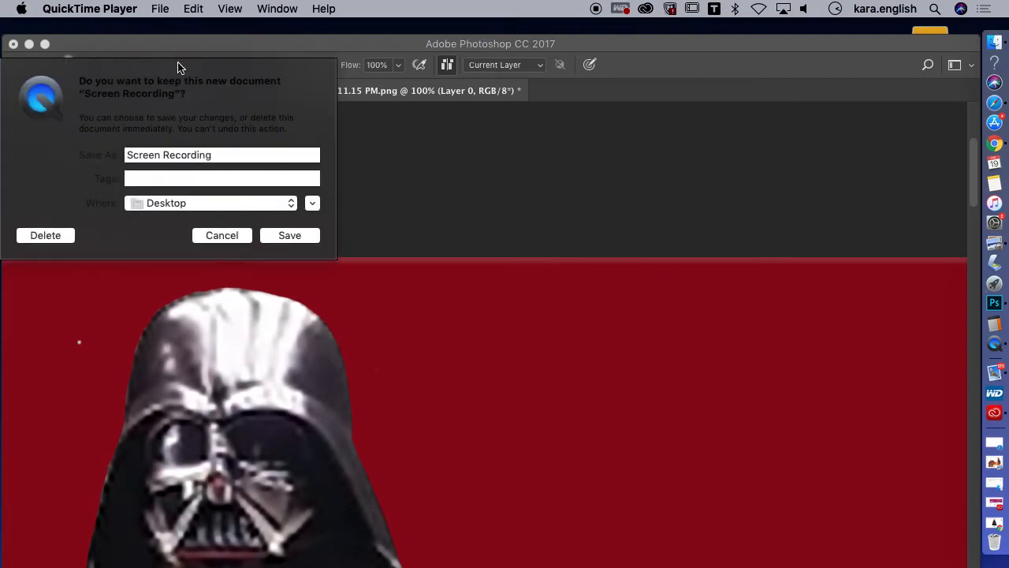
Name the screen recording "Removing Rough Lines and Artifact" for saving on the Desktop
left_click(177, 155)
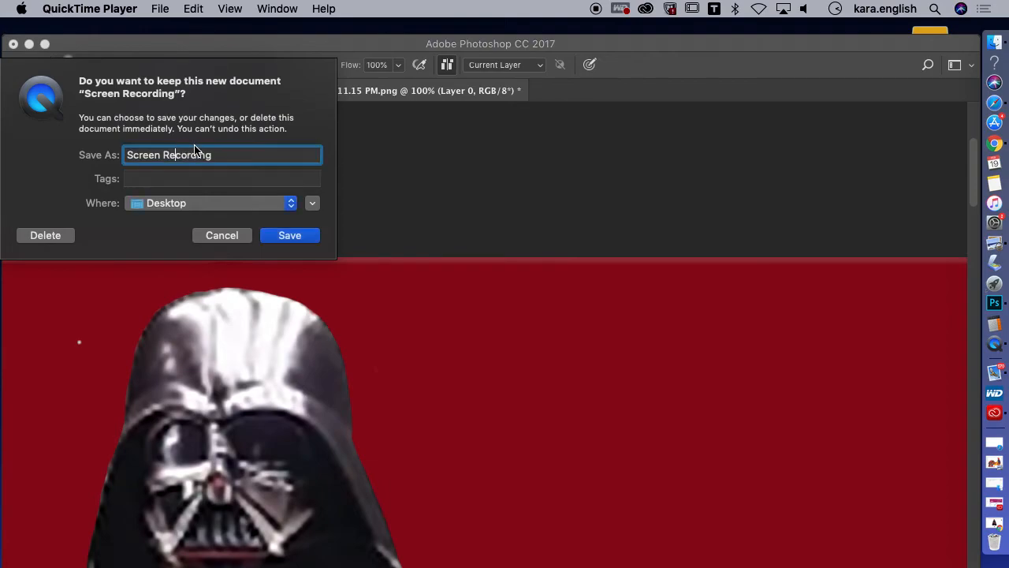
left_click_drag(217, 155, 115, 157)
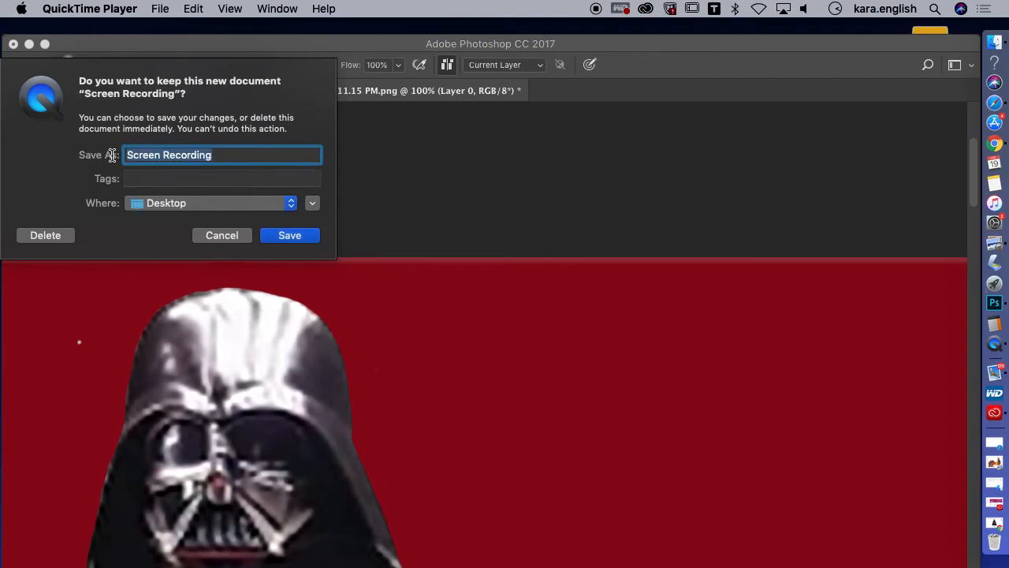
type("R")
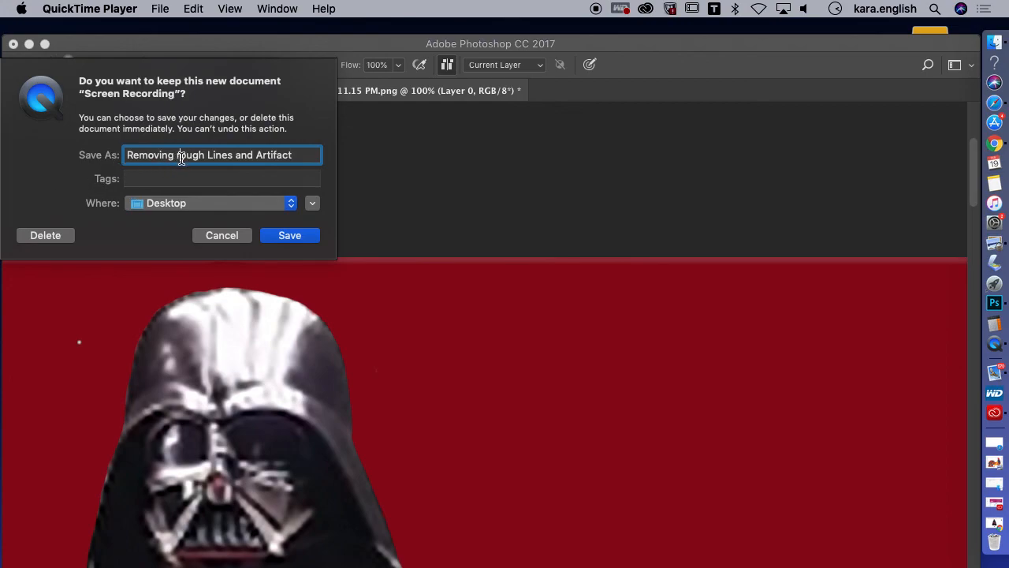
key("Delete")
key("Delete")
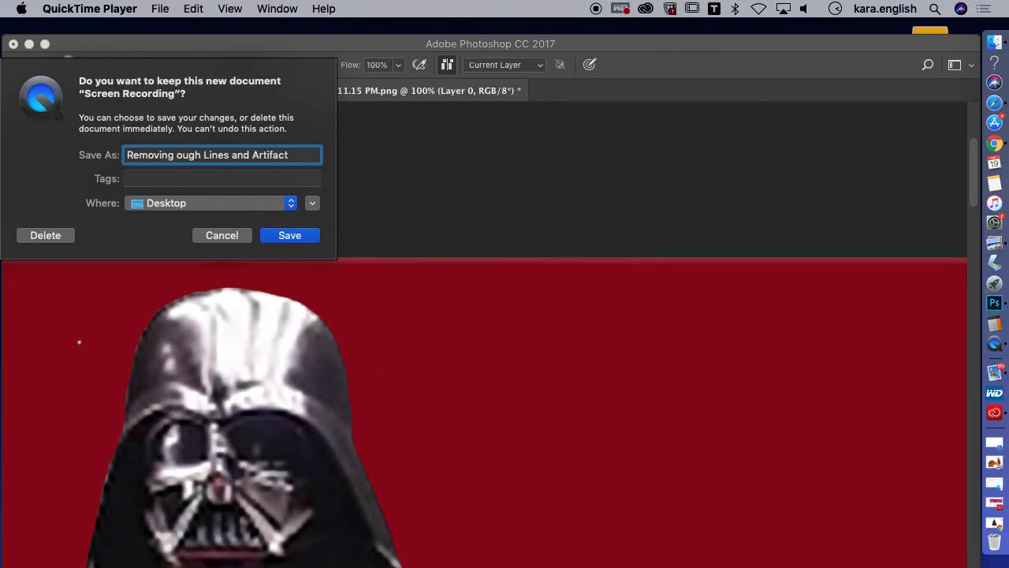
type("Ro")
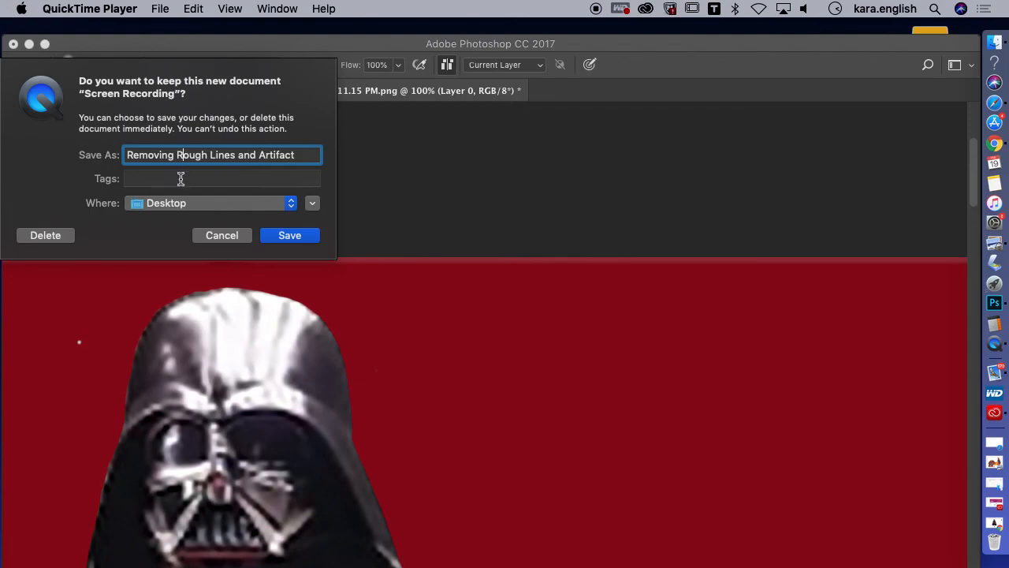